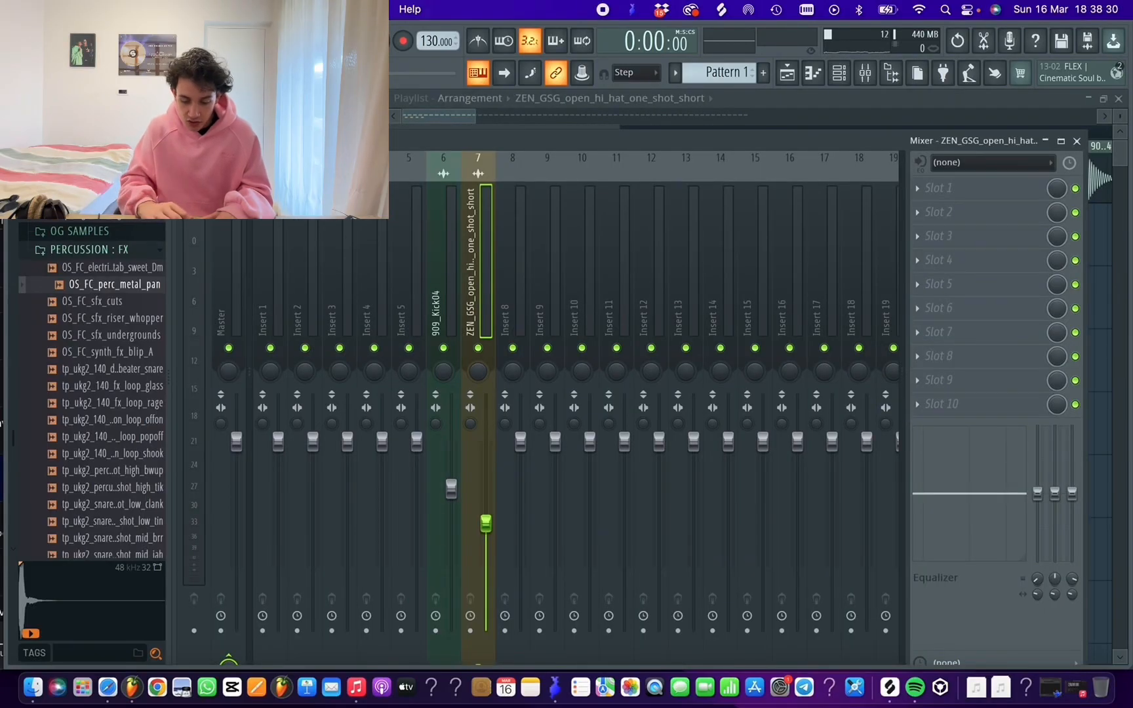
Load Fruity Parametric EQ 2 and Fruity Reeverb 2 into the first two effect slots of the open hi-hat's mixer track
{"action": "left_click", "coordinate": [941, 190]}
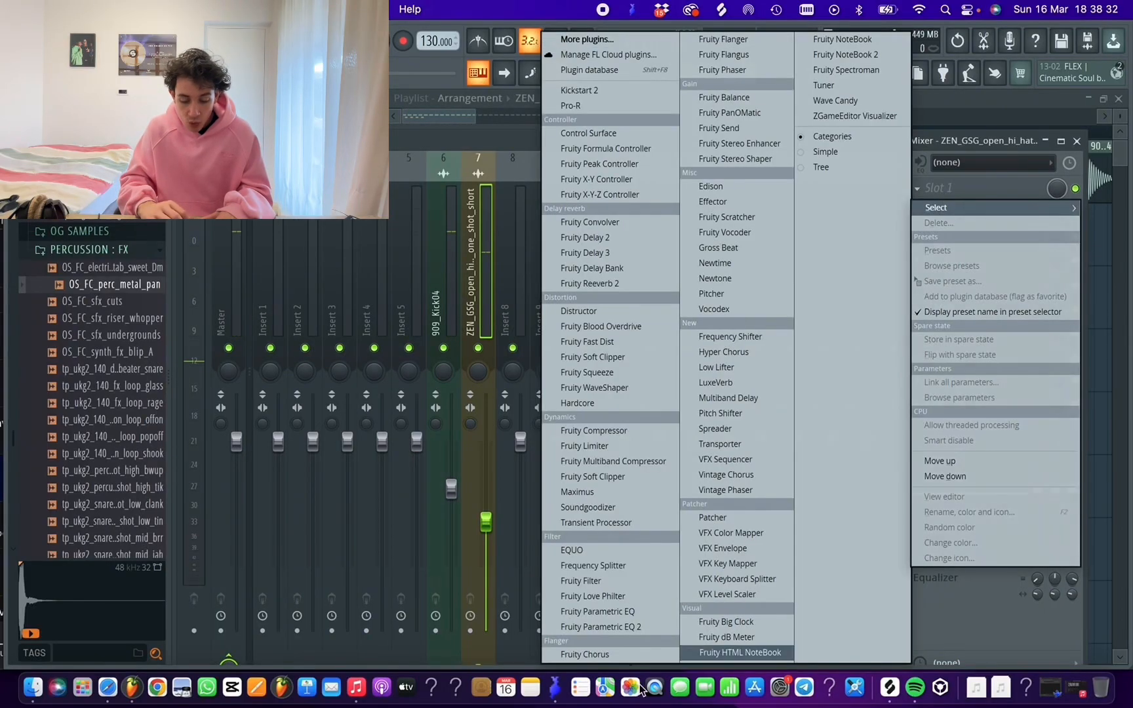
{"action": "left_click", "coordinate": [592, 628]}
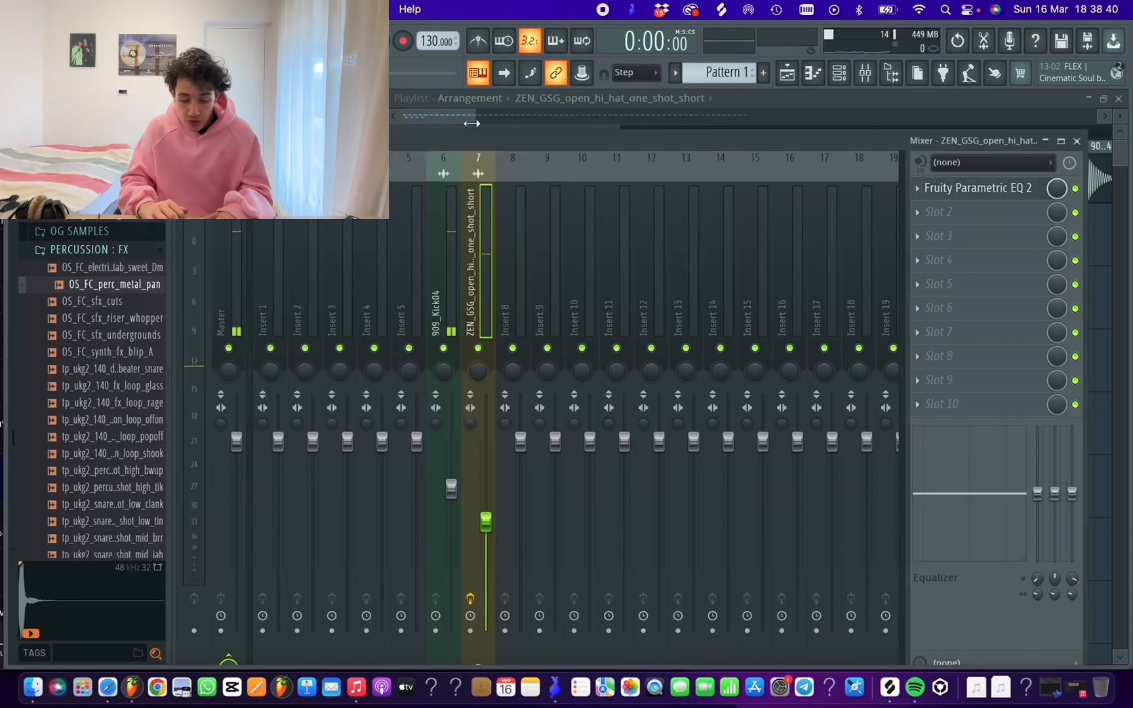
{"action": "left_click", "coordinate": [938, 212]}
{"action": "left_click", "coordinate": [617, 283]}
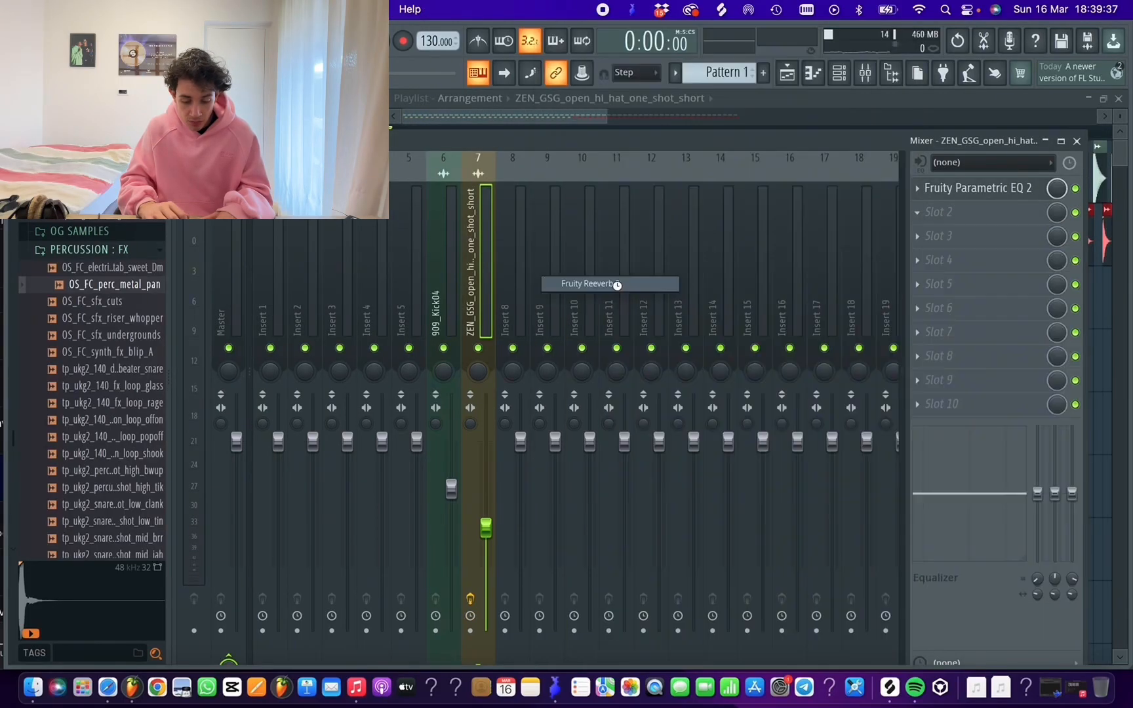
{"action": "key", "text": "space"}
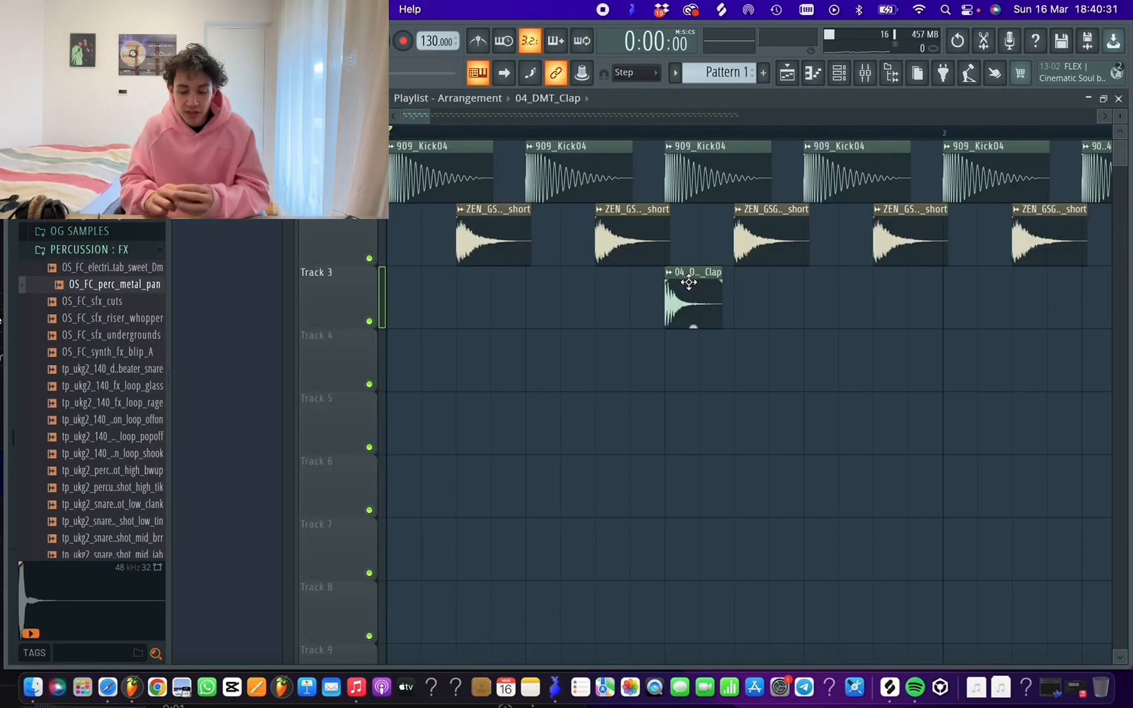
Align the clap clip on track 3 with the second kick and route the clap to its own mixer track
{"action": "left_click_drag", "start_coordinate": [689, 282], "coordinate": [550, 282]}
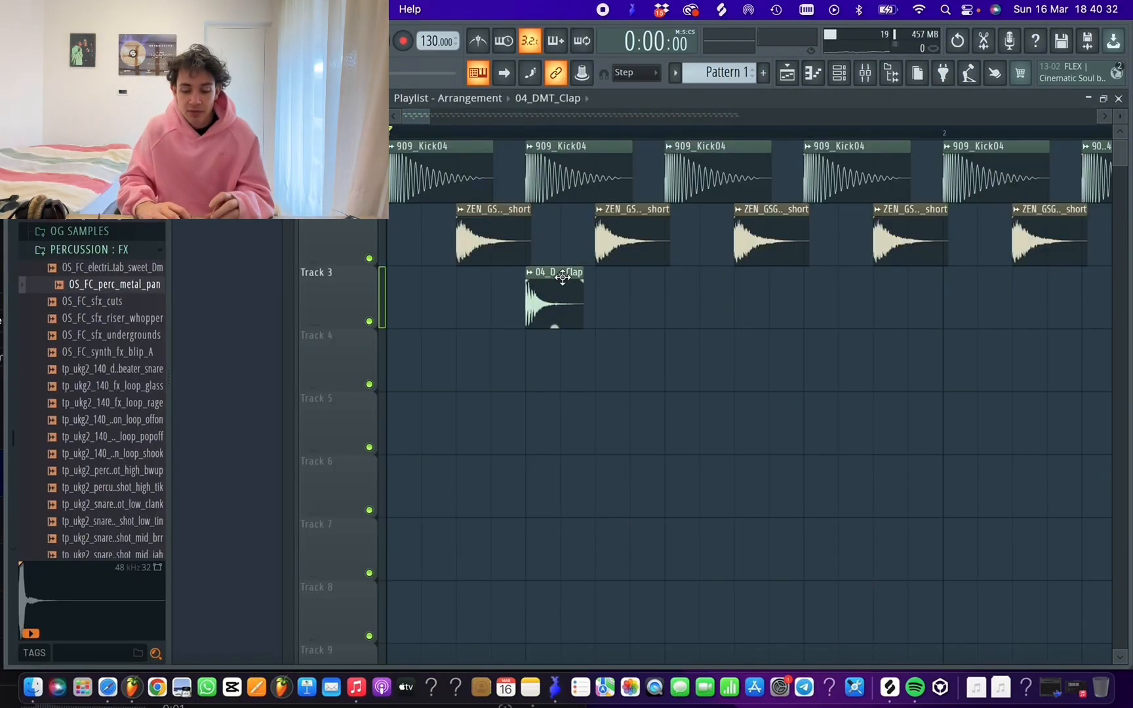
{"action": "key", "text": "space"}
{"action": "key", "text": "space"}
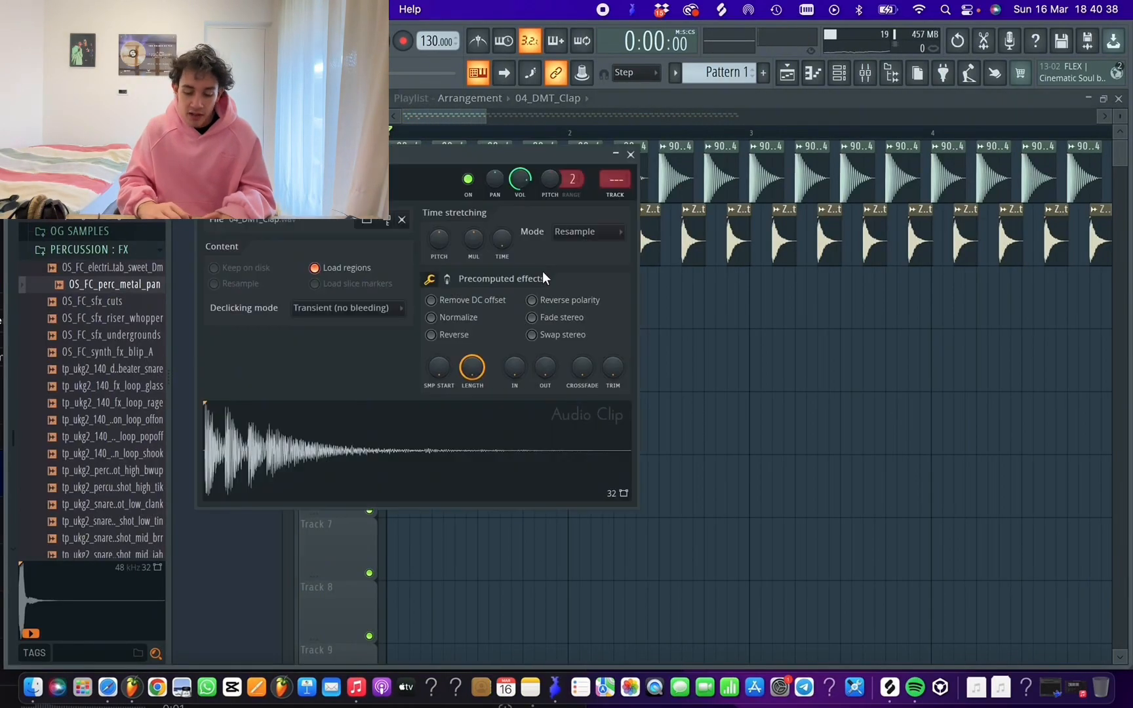
{"action": "key", "text": "super+l"}
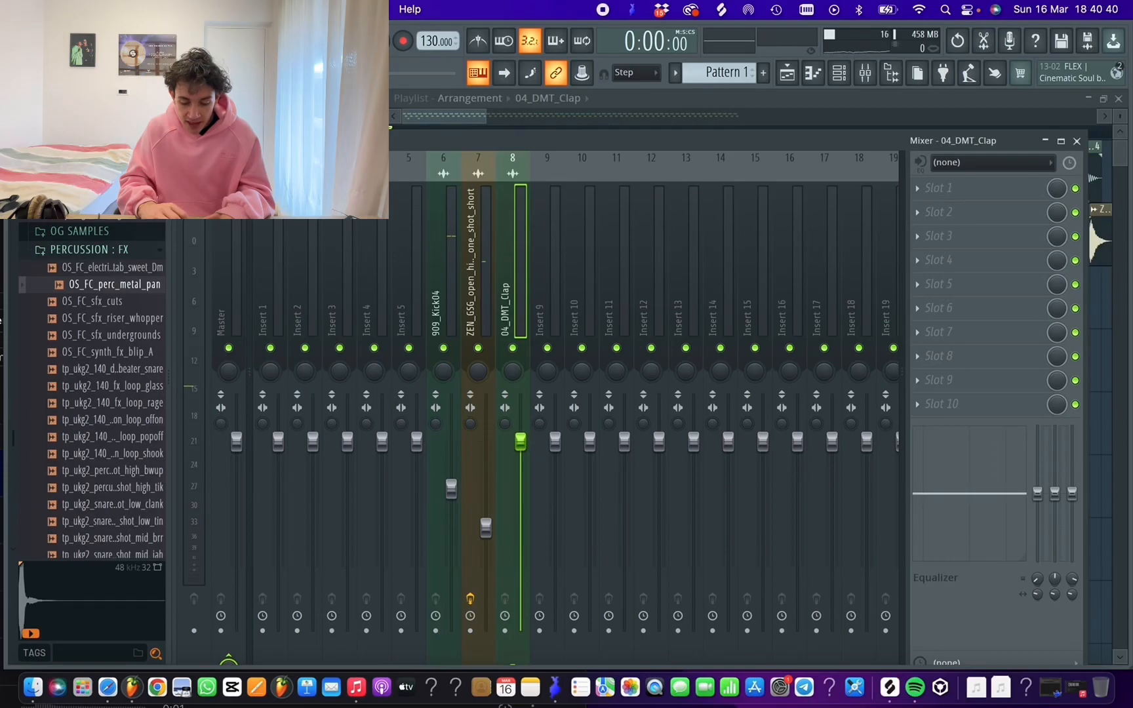
Lower the clap's mixer volume and add Fruity Parametric EQ 2 with the 20Hz + 18kHz cut preset, raising its low cut to about 500 Hz
{"action": "left_click_drag", "start_coordinate": [520, 441], "coordinate": [520, 489]}
{"action": "key", "text": "space"}
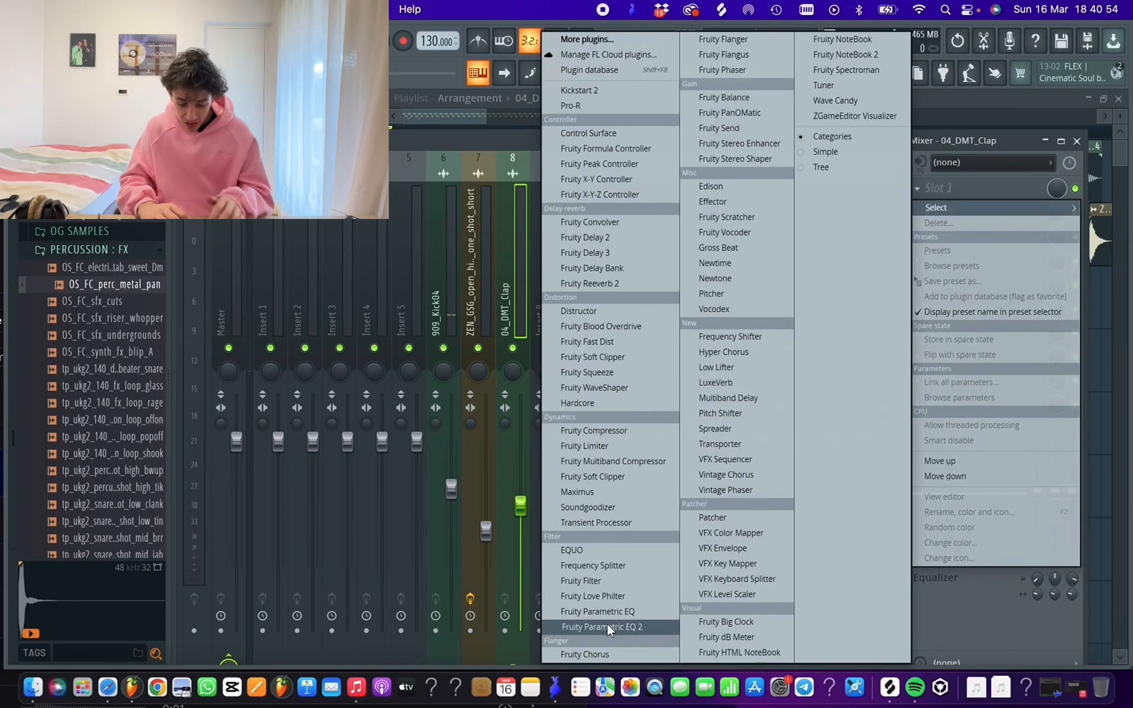
{"action": "left_click", "coordinate": [607, 623]}
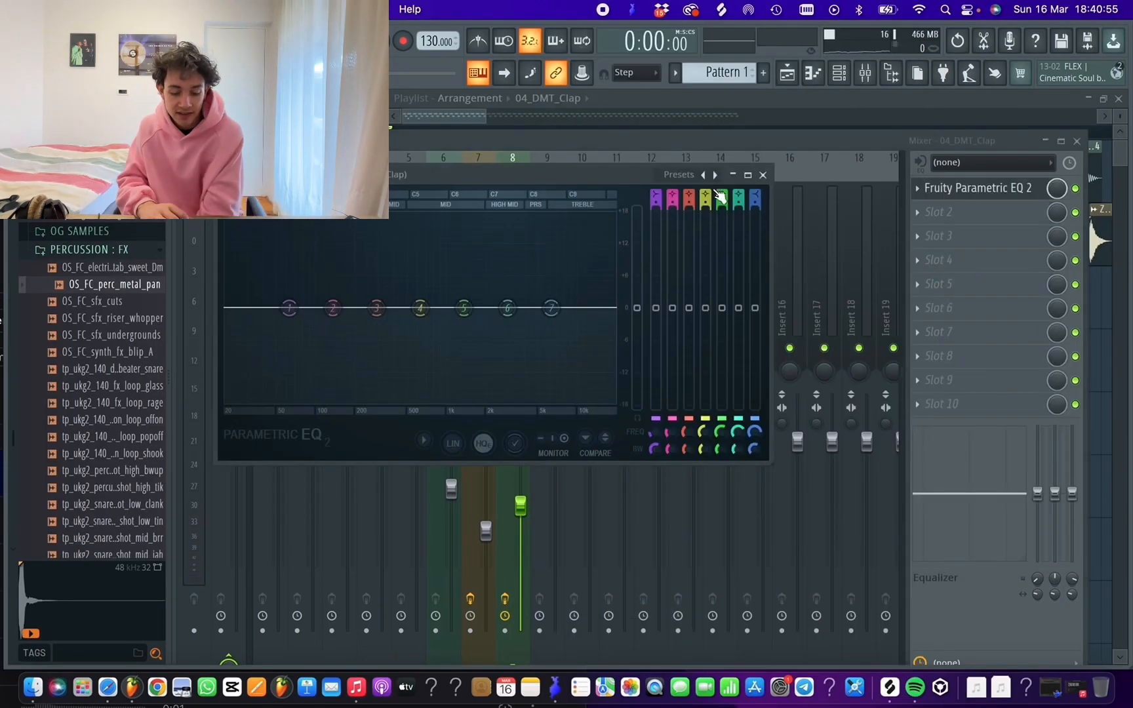
{"action": "left_click_drag", "start_coordinate": [226, 307], "coordinate": [411, 307]}
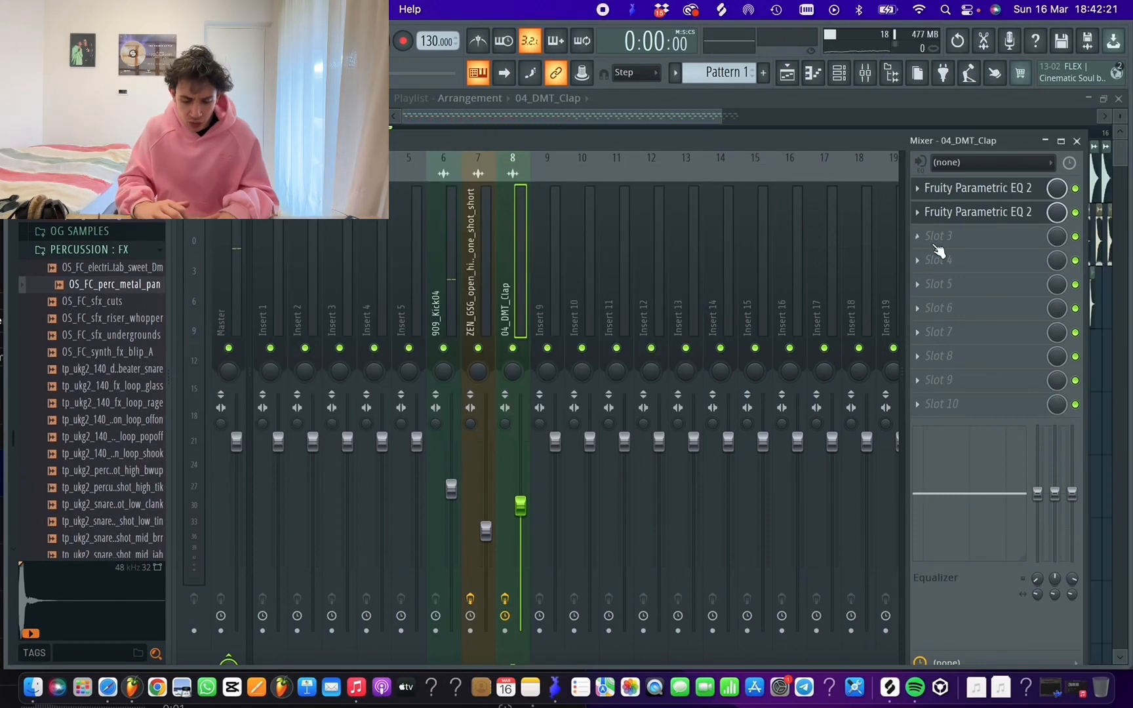
Add the Pro-R reverb in the clap's third effect slot and load its Small preset Drum Studio
{"action": "left_click", "coordinate": [935, 238]}
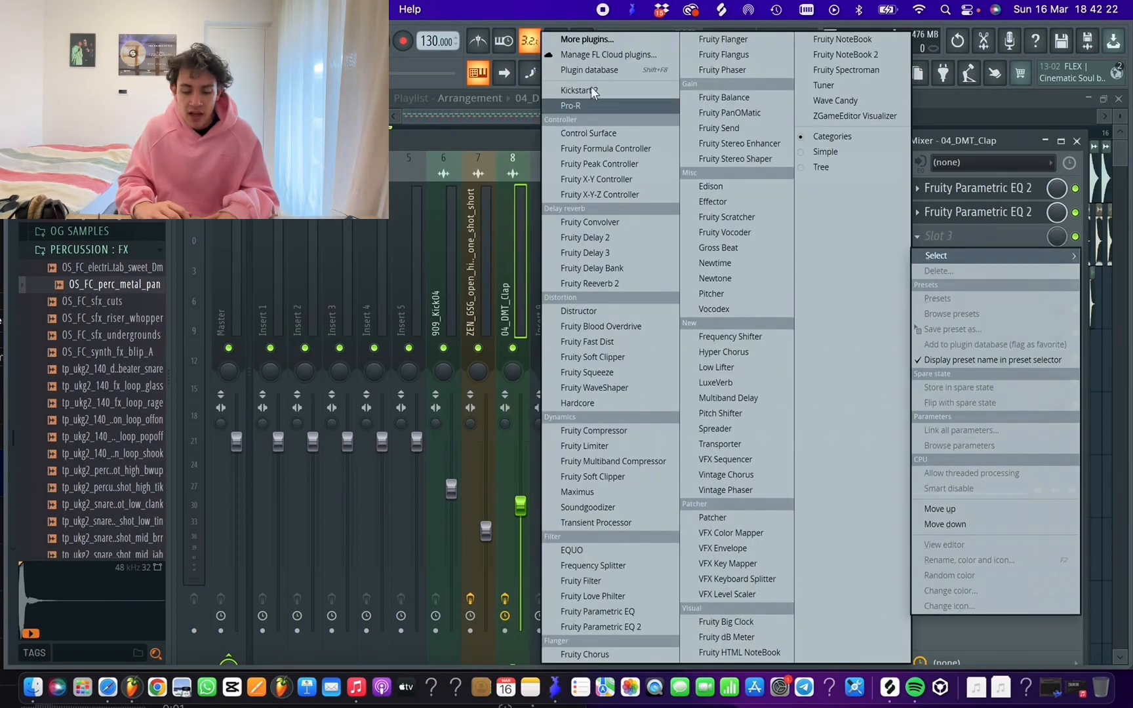
{"action": "left_click", "coordinate": [591, 105]}
{"action": "left_click", "coordinate": [553, 156]}
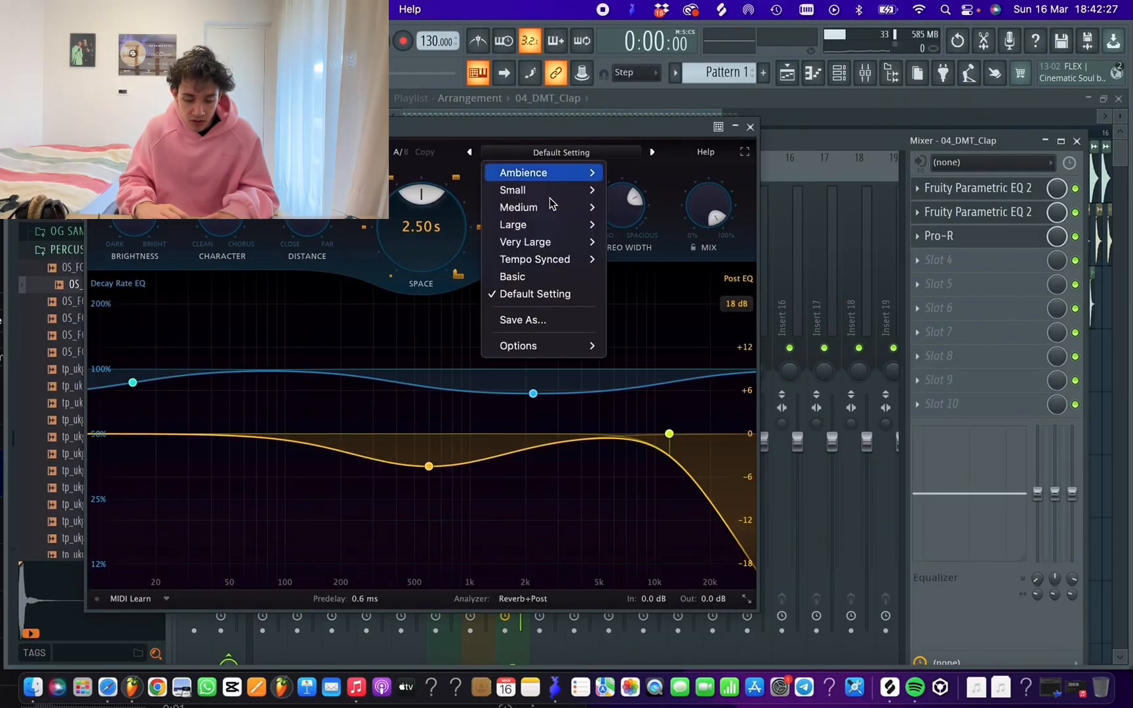
{"action": "mouse_move", "coordinate": [550, 190]}
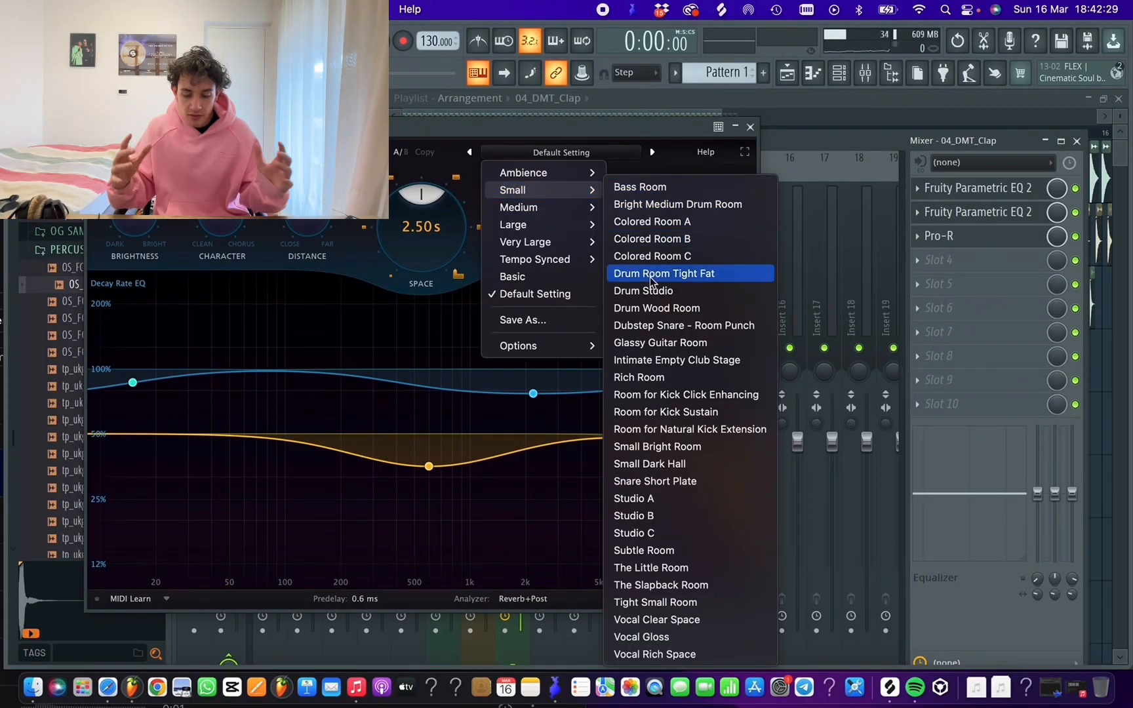
{"action": "left_click", "coordinate": [672, 294]}
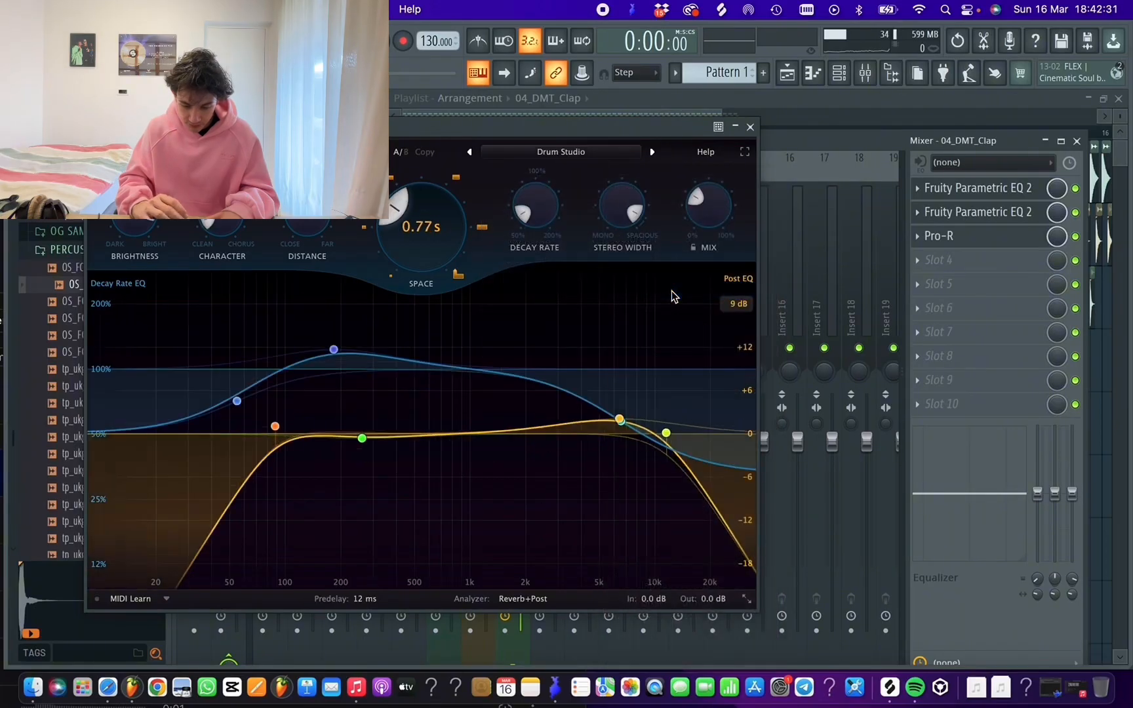
Reduce Pro-R's Mix slightly and adjust its Brightness on the clap during playback, ending with the plugin closed
{"action": "mouse_move", "coordinate": [724, 224]}
{"action": "left_click_drag", "start_coordinate": [702, 209], "coordinate": [701, 223]}
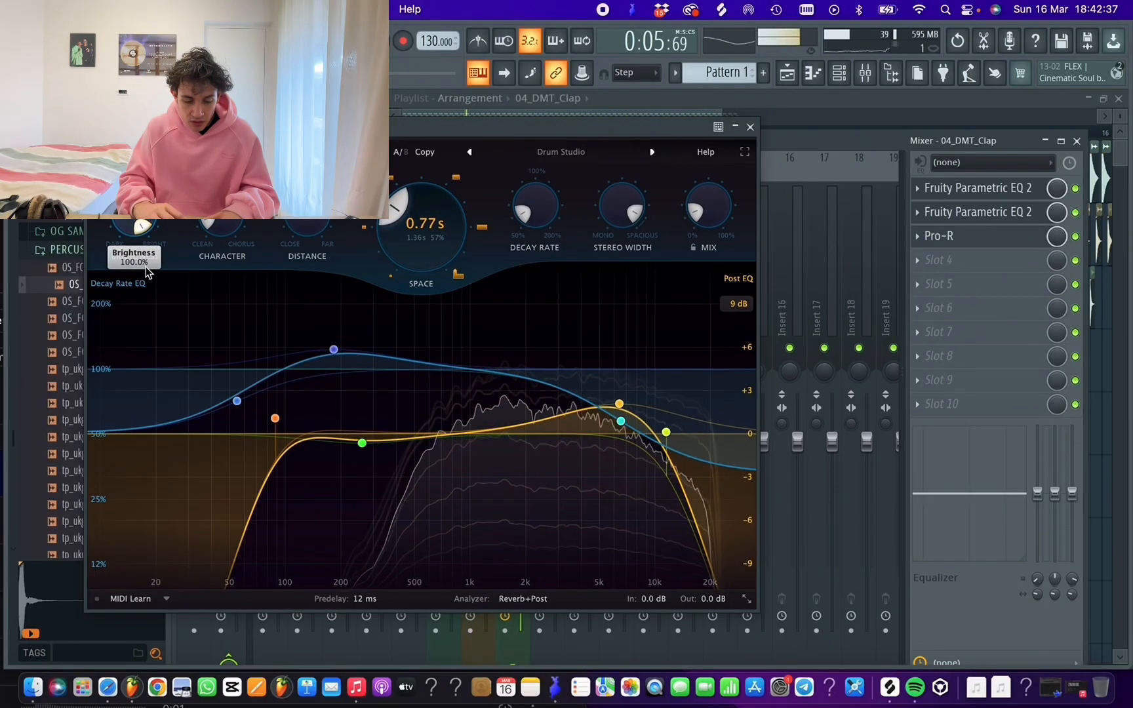
{"action": "left_click_drag", "start_coordinate": [120, 246], "coordinate": [117, 328]}
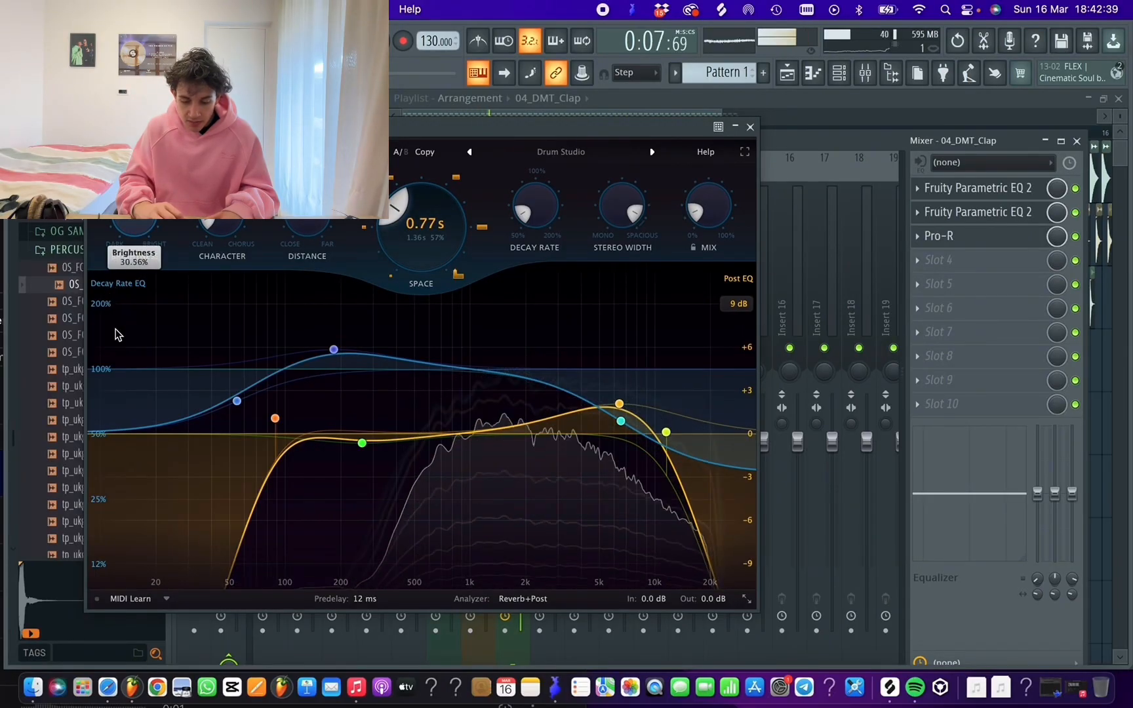
{"action": "left_click_drag", "start_coordinate": [133, 221], "coordinate": [133, 186]}
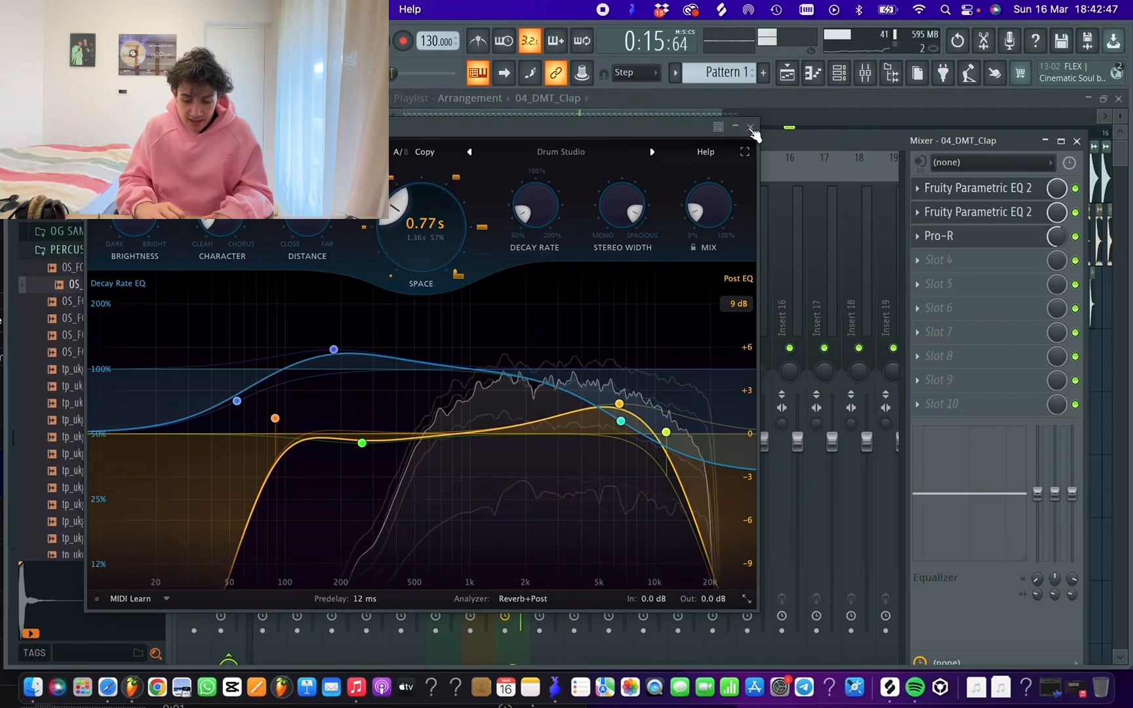
{"action": "left_click", "coordinate": [751, 127]}
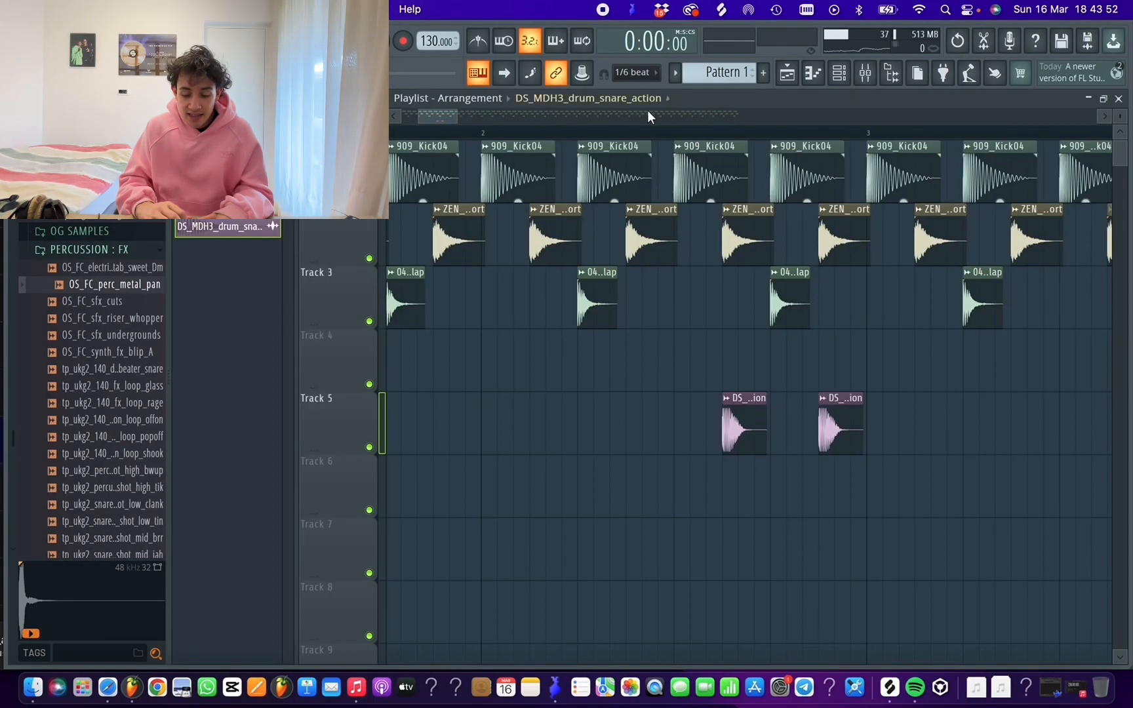
Move the first snare clip on track 5 slightly earlier and play the section from just before it
{"action": "left_click", "coordinate": [648, 132]}
{"action": "key", "text": "space"}
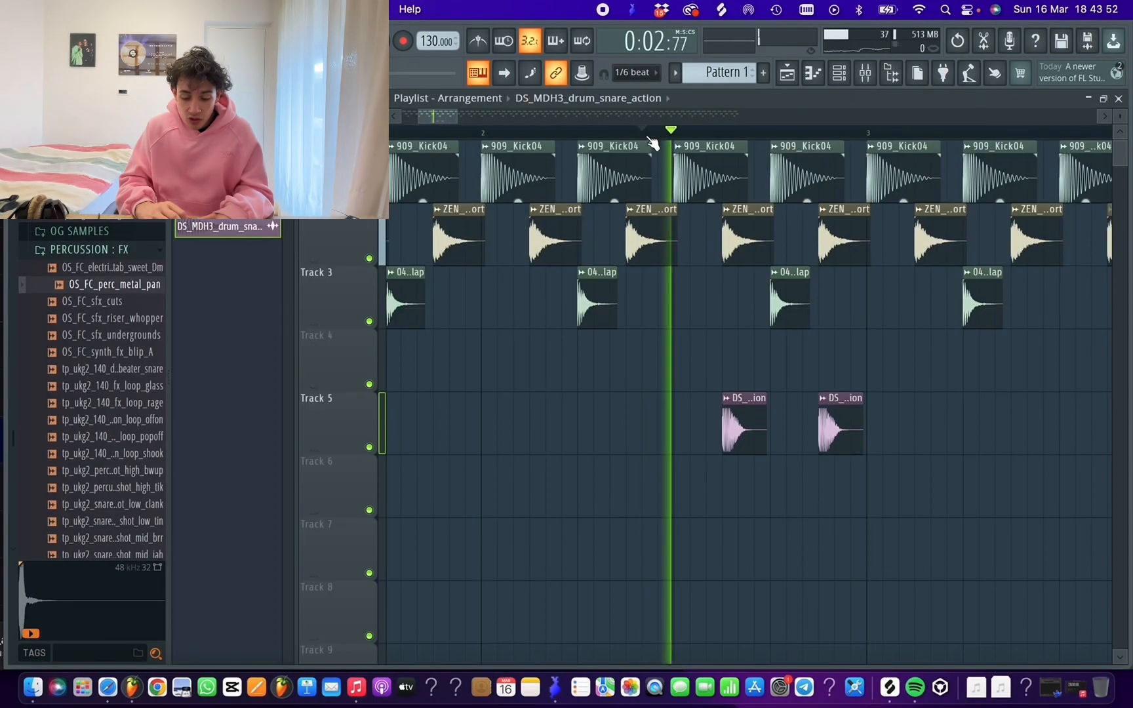
{"action": "key", "text": "space"}
{"action": "left_click_drag", "start_coordinate": [736, 399], "coordinate": [704, 399]}
{"action": "key", "text": "space"}
{"action": "key", "text": "space"}
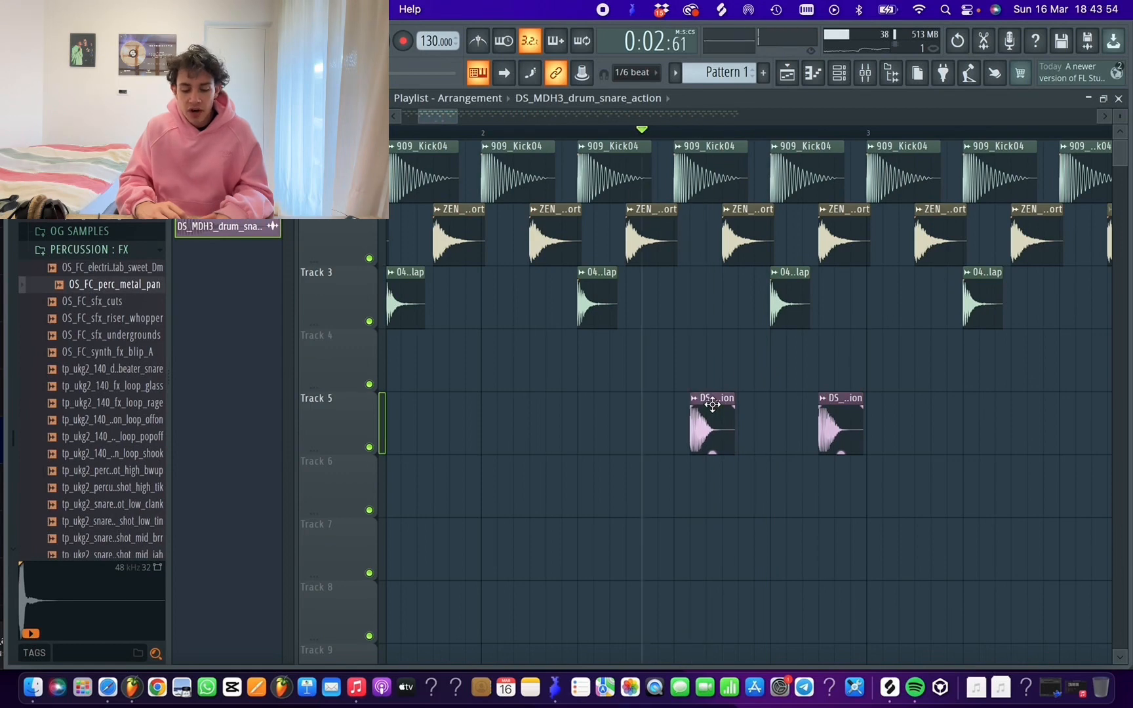
Route the DS_MDH3_drum_snare_action sample to mixer track 9 and lower its volume to roughly the clap's fader level
{"action": "double_click", "coordinate": [712, 400]}
{"action": "left_click", "coordinate": [644, 219]}
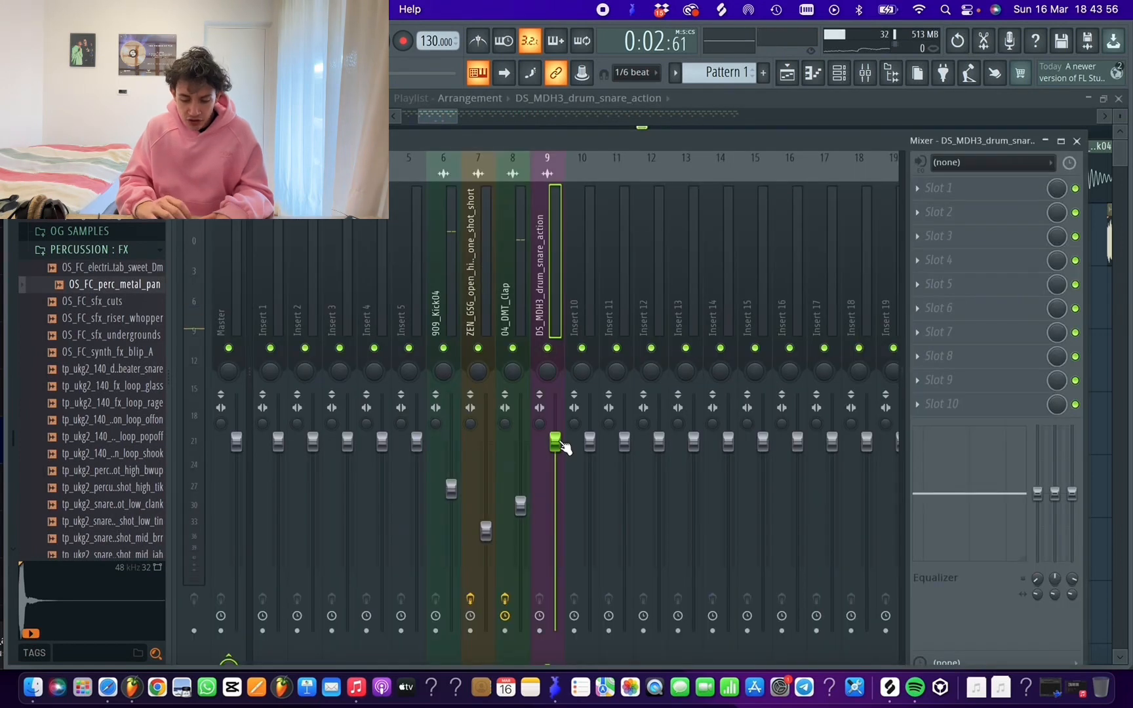
{"action": "key", "text": "space"}
{"action": "key", "text": "space"}
{"action": "left_click_drag", "start_coordinate": [555, 527], "coordinate": [554, 509]}
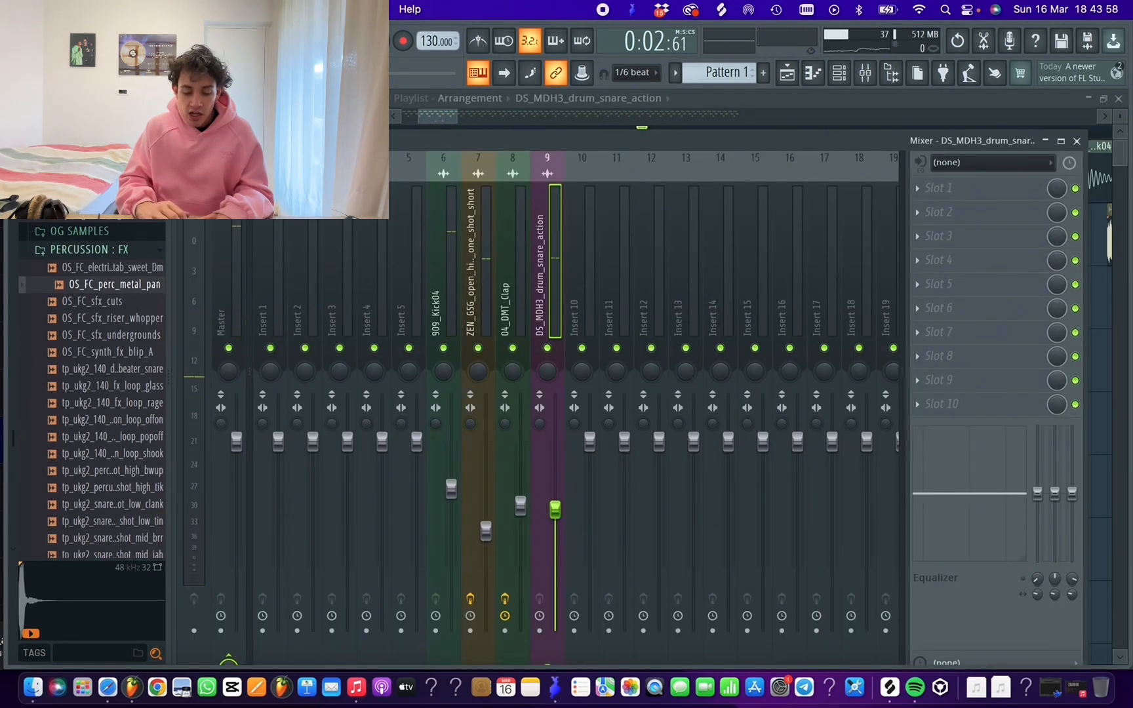
Add Fruity Parametric EQ 2 to the snare's first effect slot, load the next preset and raise the low cut
{"action": "left_click", "coordinate": [932, 193]}
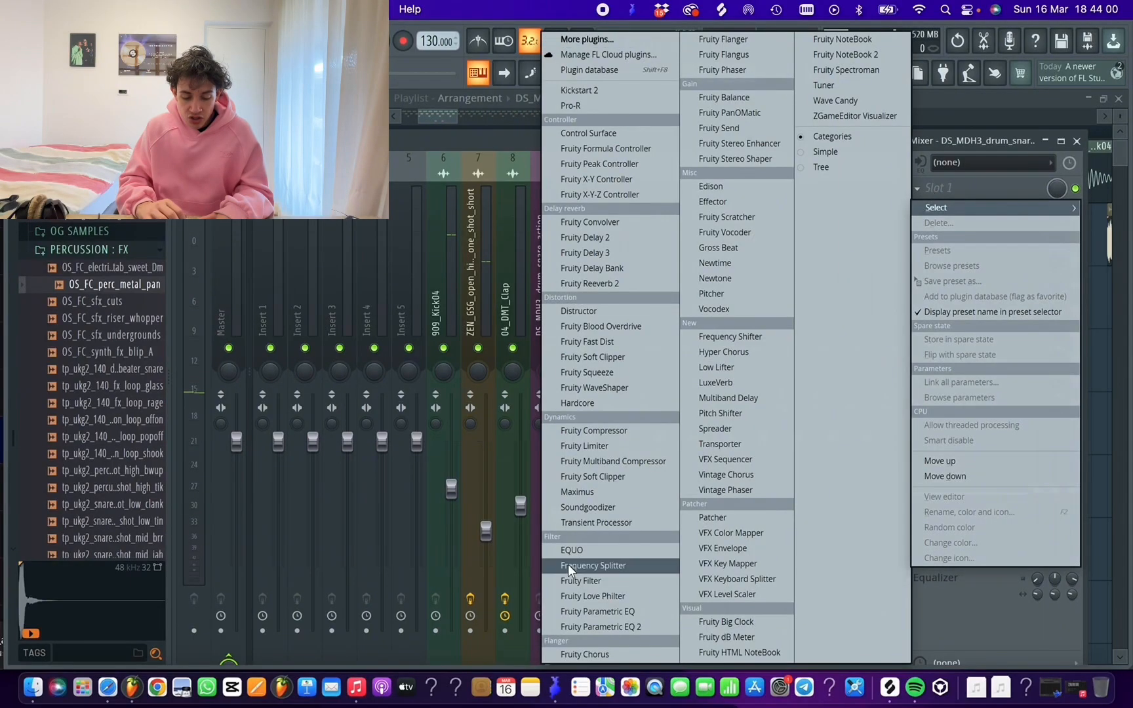
{"action": "left_click", "coordinate": [629, 631]}
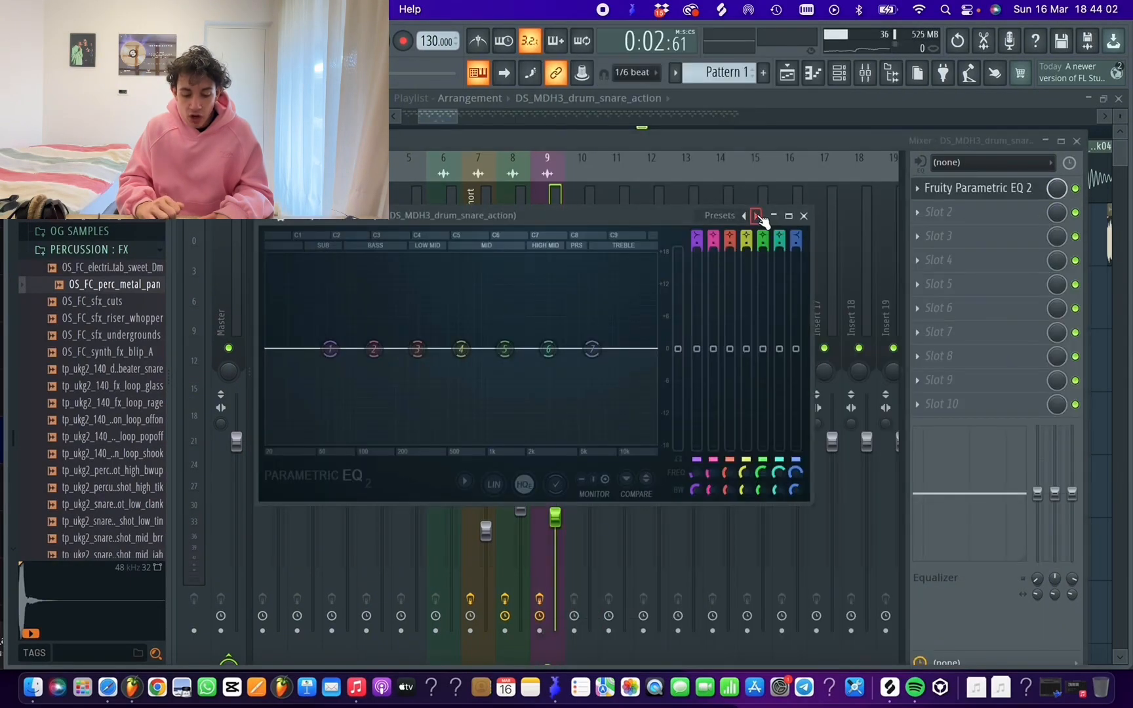
{"action": "left_click", "coordinate": [756, 216]}
{"action": "left_click_drag", "start_coordinate": [266, 347], "coordinate": [438, 349]}
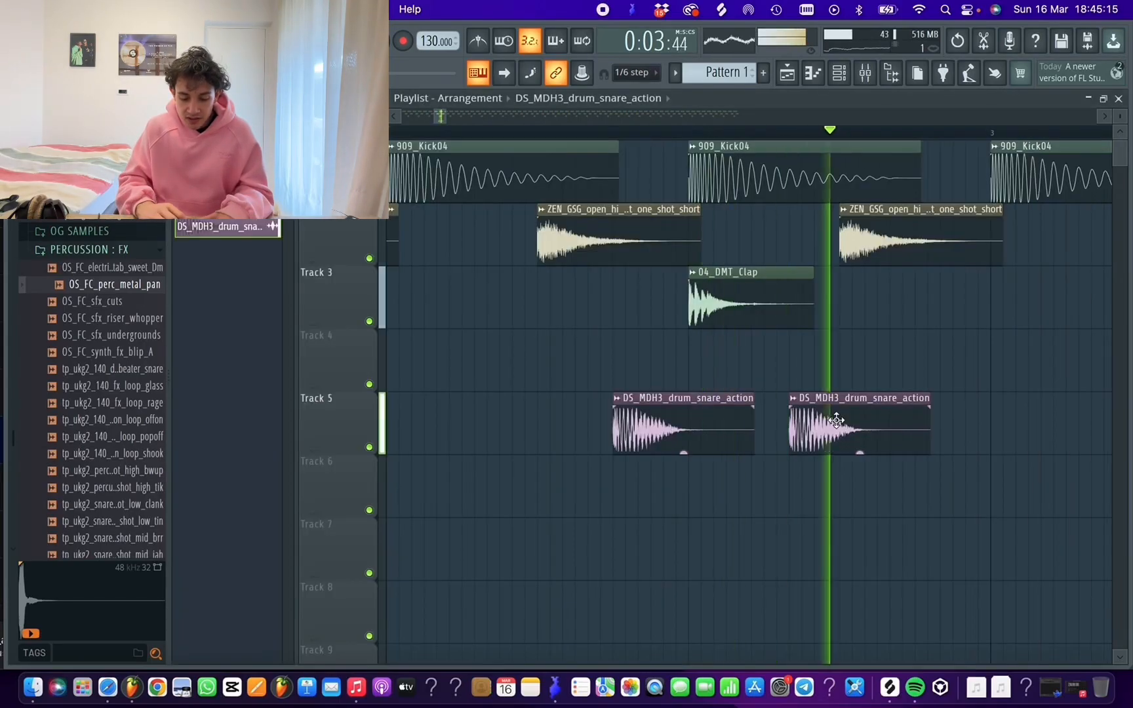
Move the second snare clip closer to the first at 1/6 step snap and repeat the pair along track 5
{"action": "key", "text": "space"}
{"action": "left_click_drag", "start_coordinate": [844, 421], "coordinate": [827, 422]}
{"action": "key", "text": "space"}
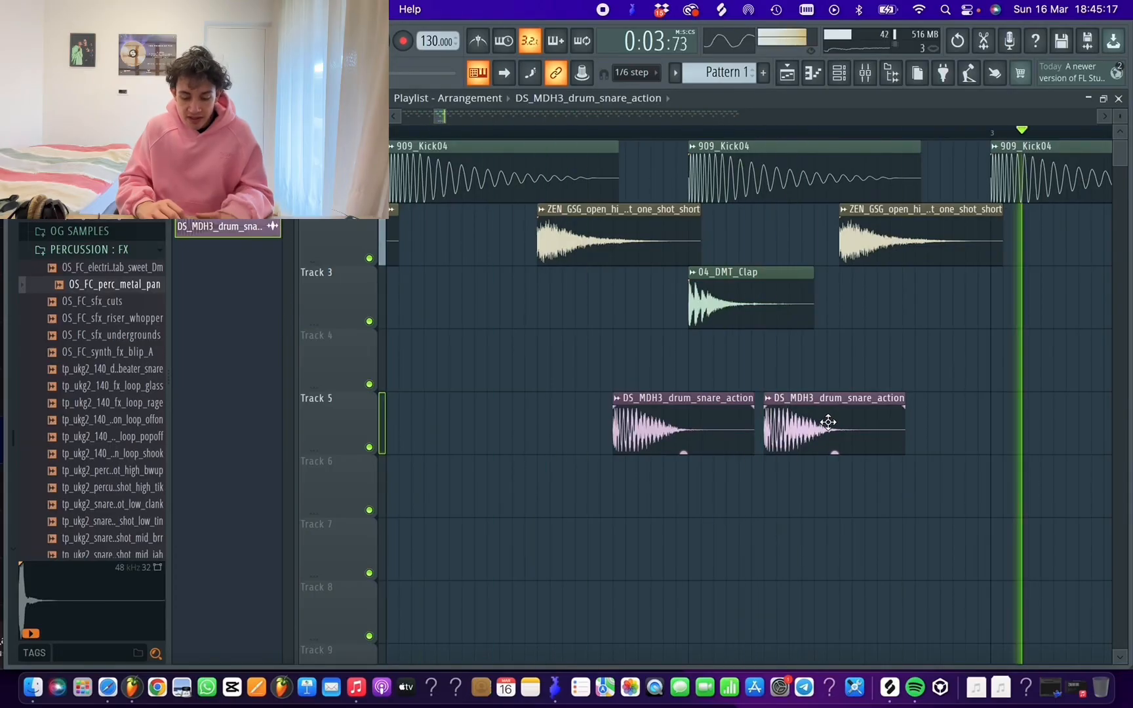
{"action": "key", "text": "space"}
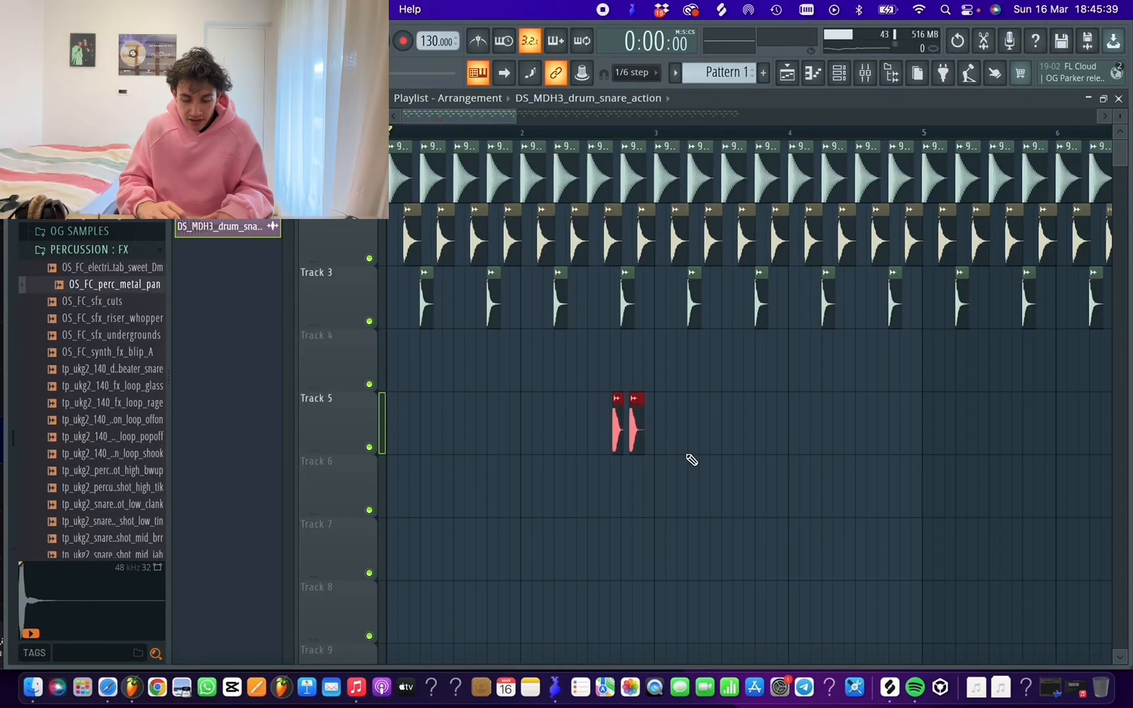
{"action": "left_click_drag", "start_coordinate": [831, 408], "coordinate": [926, 408]}
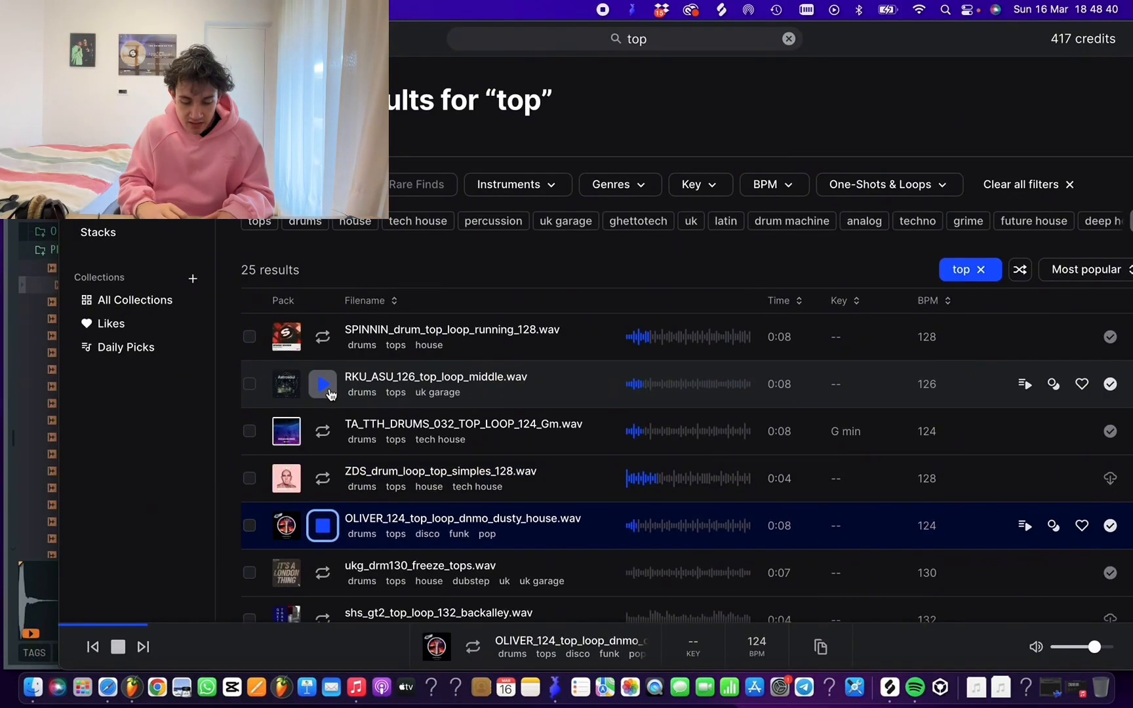
Audition the house top loops in the results, including BH2_125_Top_Loop_13, NA_DPGG_130_top_loop_mackin and T_TSDR_128_top_loop_solid
{"action": "key", "text": "Down"}
{"action": "scroll", "coordinate": [330, 393], "scroll_direction": "down", "scroll_amount": 5}
{"action": "key", "text": "Down"}
{"action": "key", "text": "Down"}
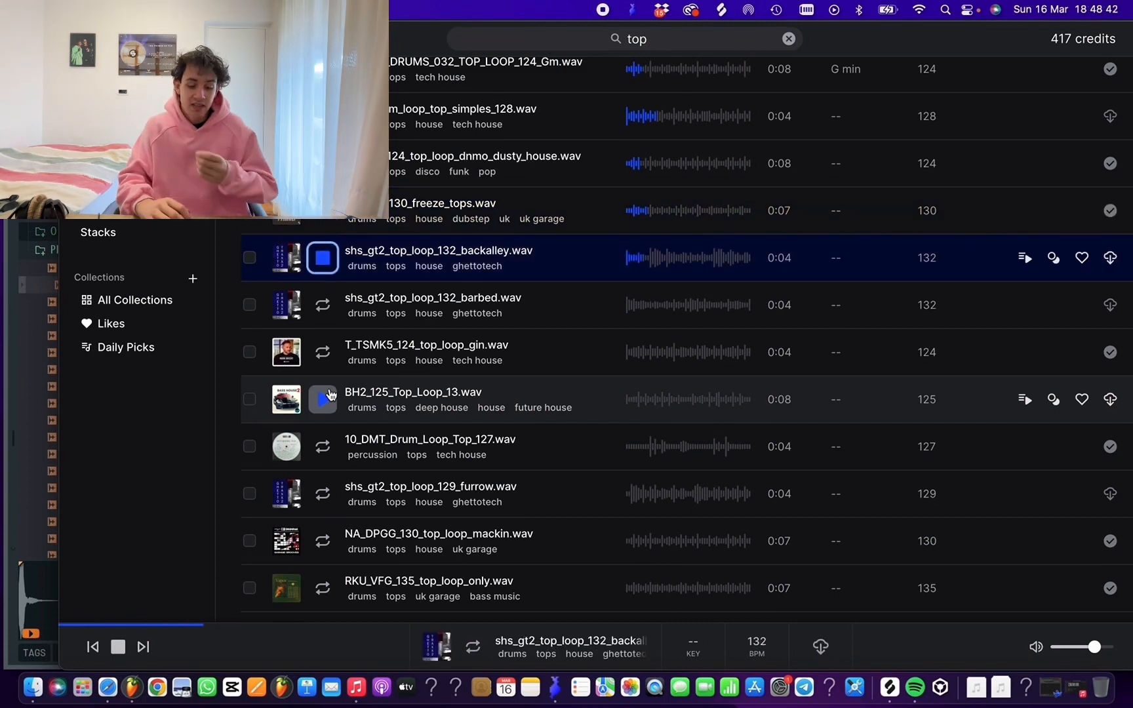
{"action": "key", "text": "Down"}
{"action": "key", "text": "Down"}
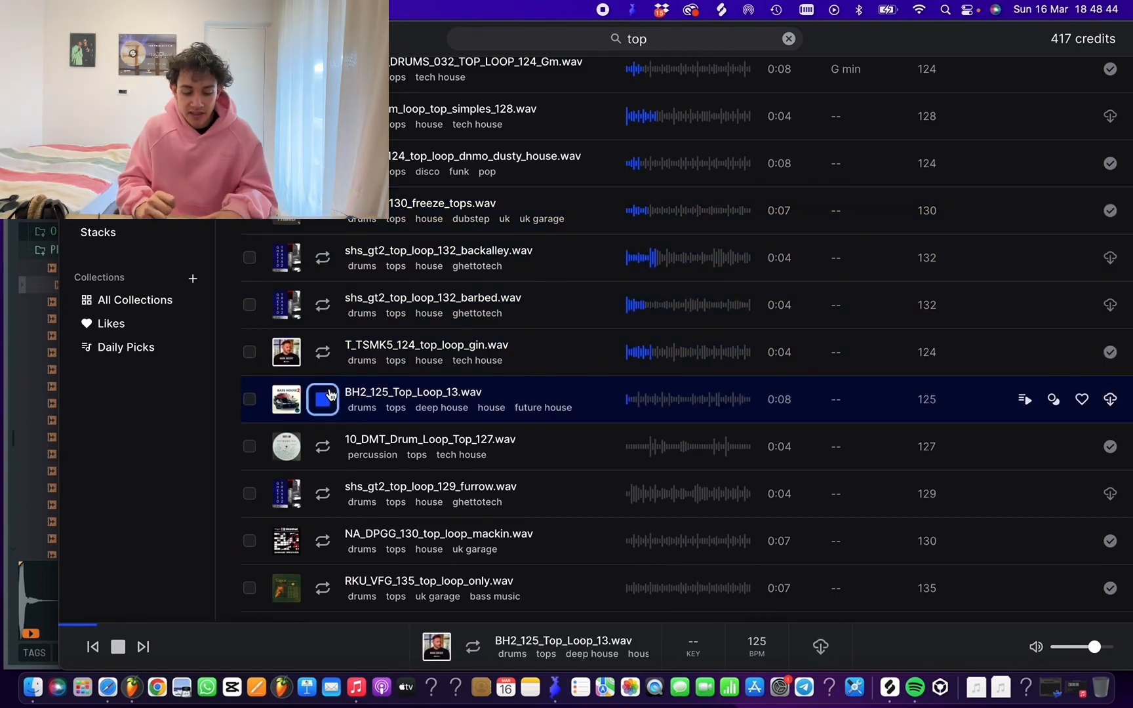
{"action": "key", "text": "Down"}
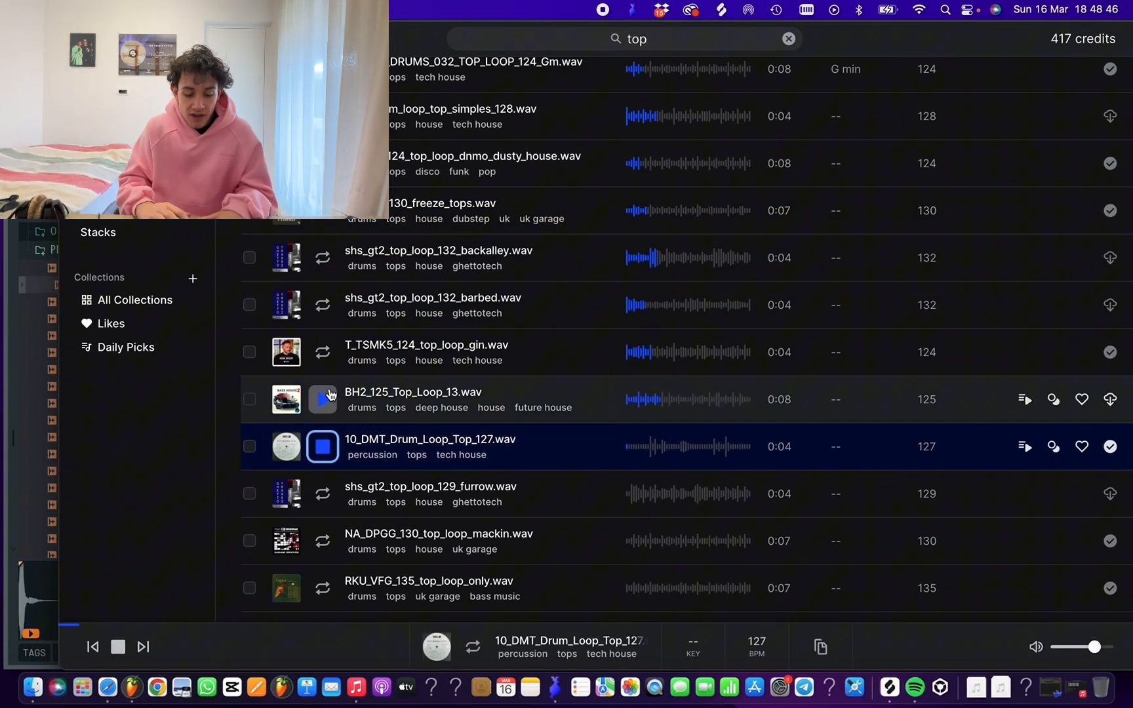
{"action": "key", "text": "Down"}
{"action": "key", "text": "Down"}
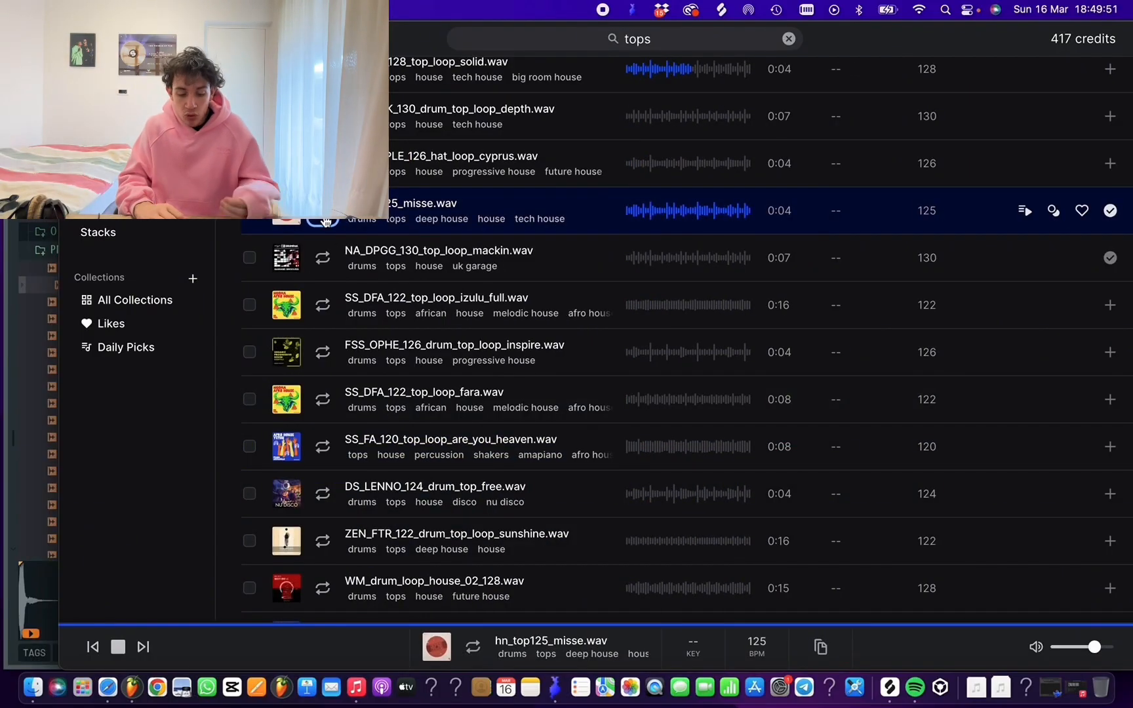
{"action": "key", "text": "space"}
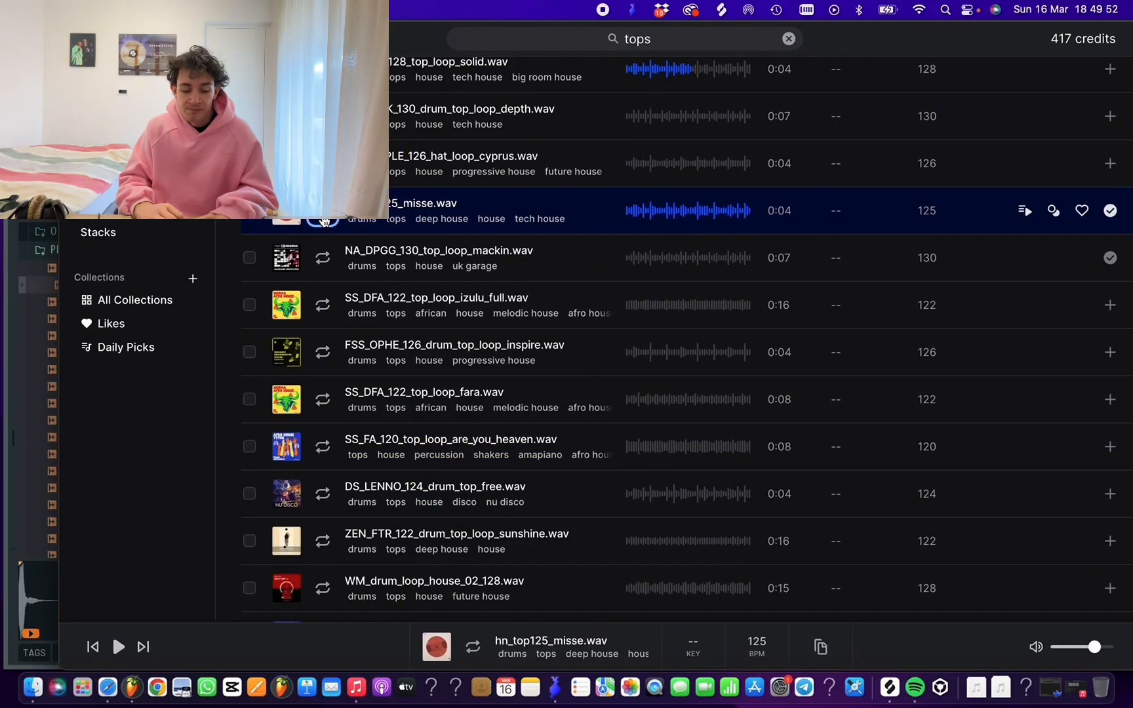
{"action": "scroll", "coordinate": [325, 222], "scroll_direction": "up", "scroll_amount": 1}
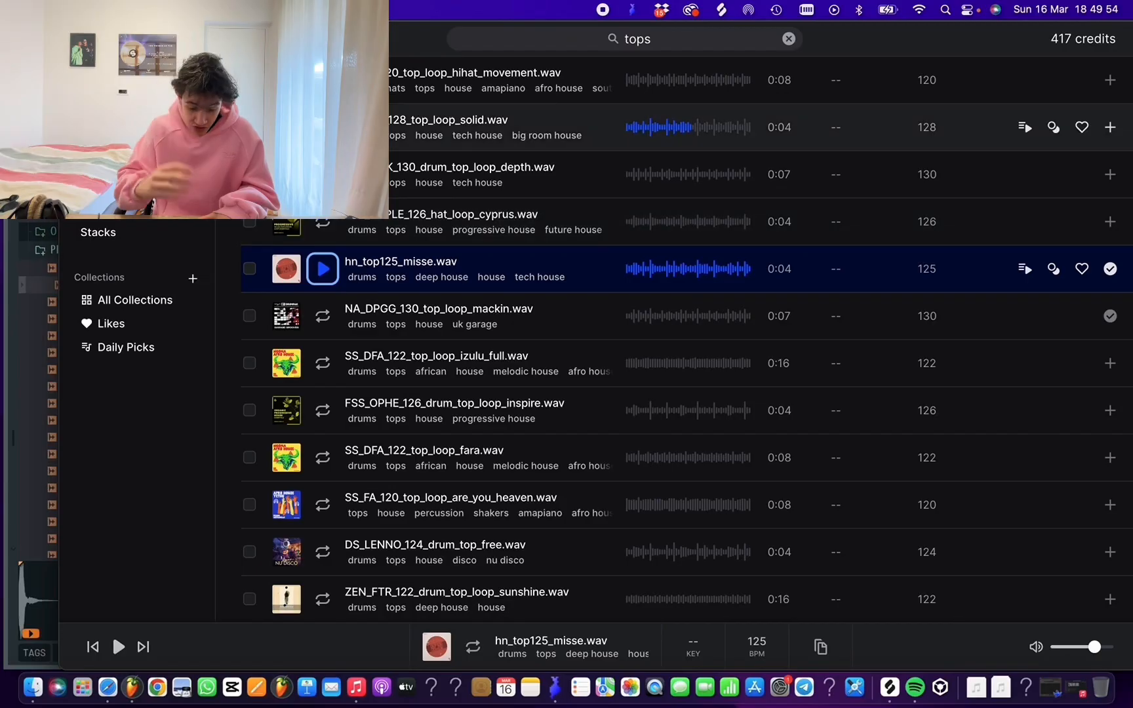
{"action": "key", "text": "Up"}
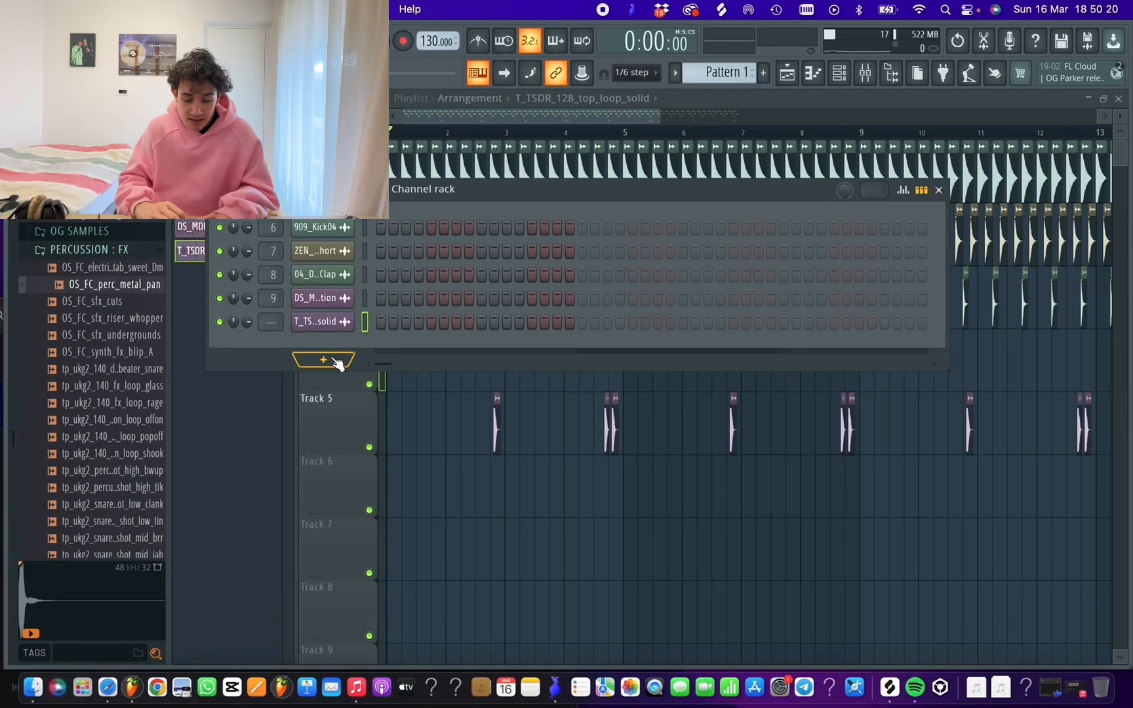
Add the Splice Bridge generator as a new channel from the full plugin list and hide the Channel rack
{"action": "left_click", "coordinate": [335, 360]}
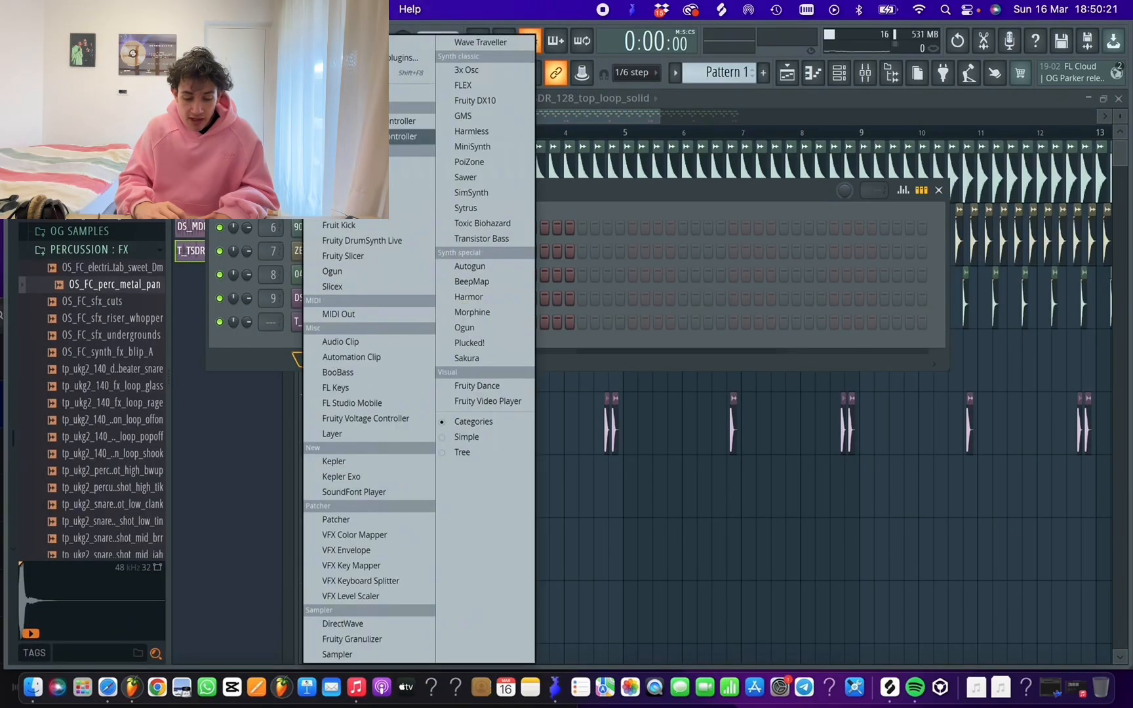
{"action": "left_click", "coordinate": [375, 58]}
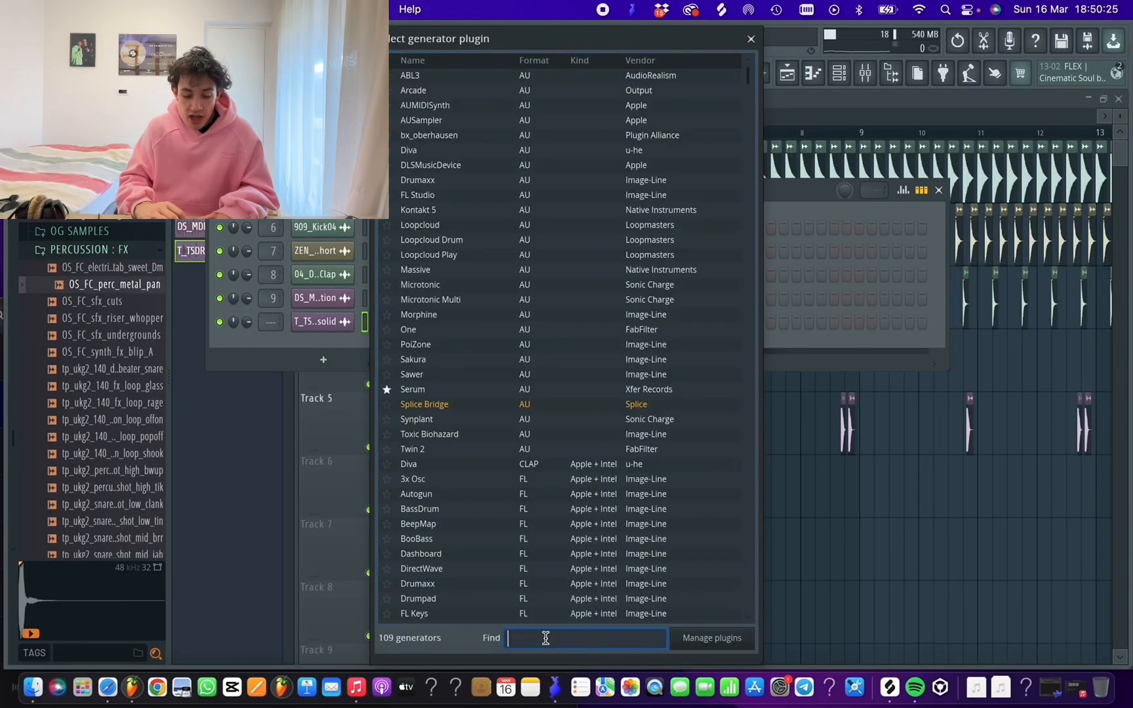
{"action": "double_click", "coordinate": [452, 406]}
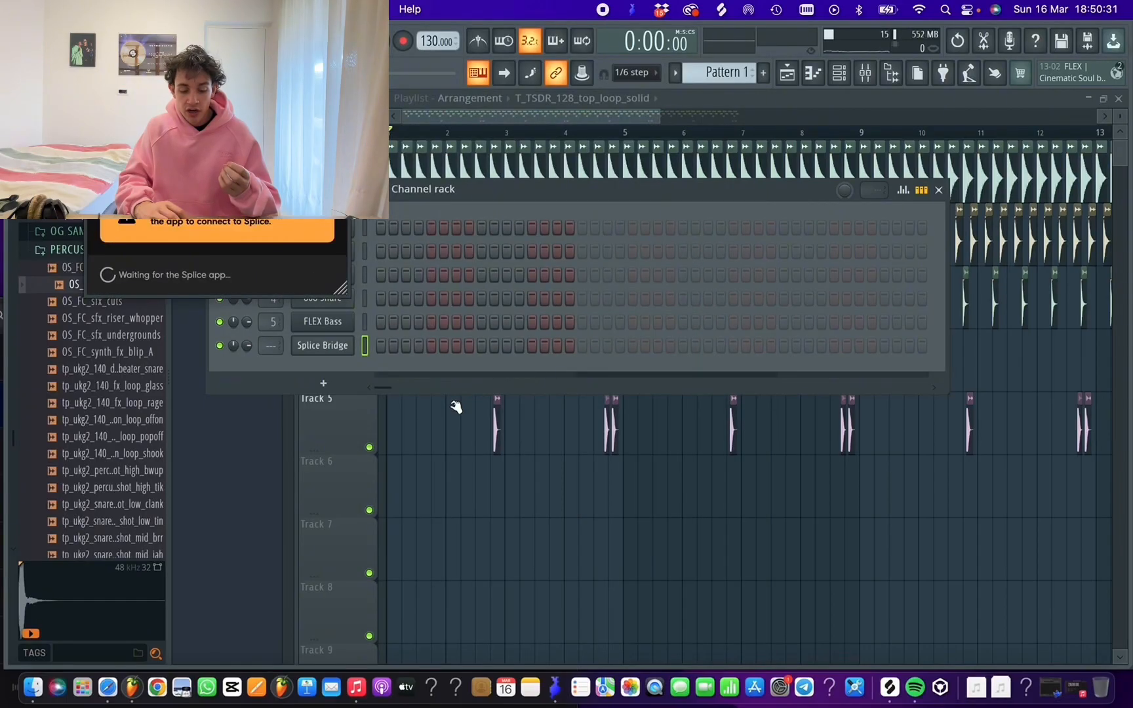
{"action": "key", "text": "F6"}
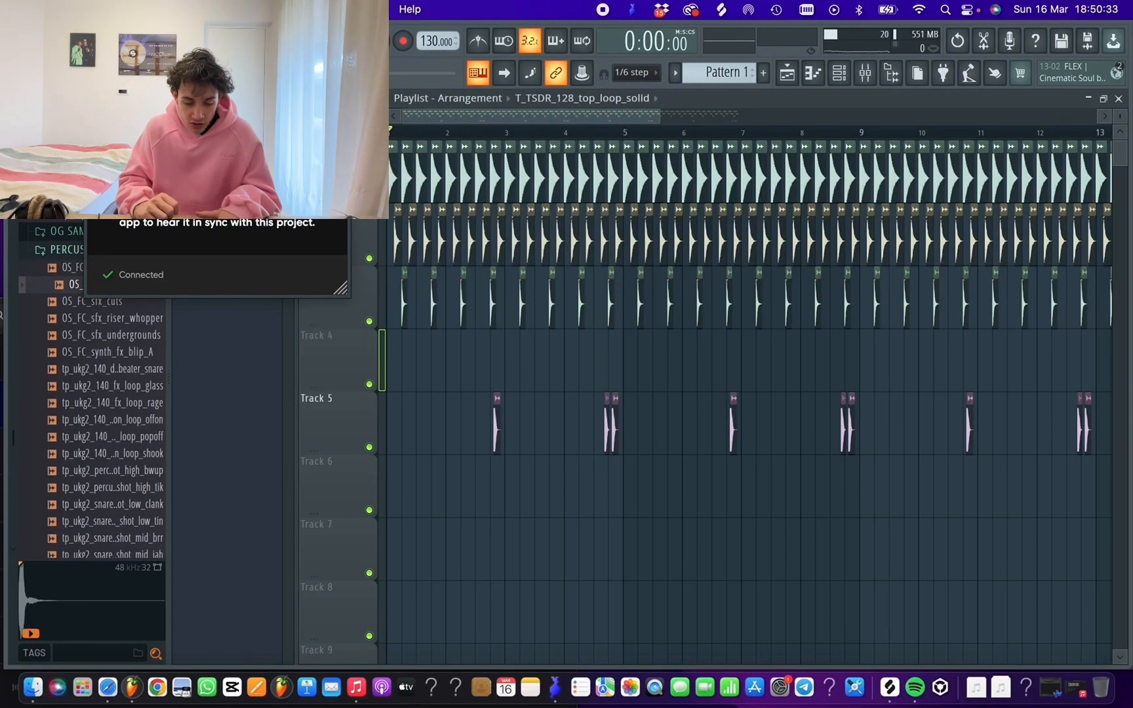
Switch to Splice and compare T_TSDR_128_top_loop_solid, hn_top125_misse and NA_DPGG_130_top_loop_mackin in sync with the playing project
{"action": "left_click", "coordinate": [891, 695]}
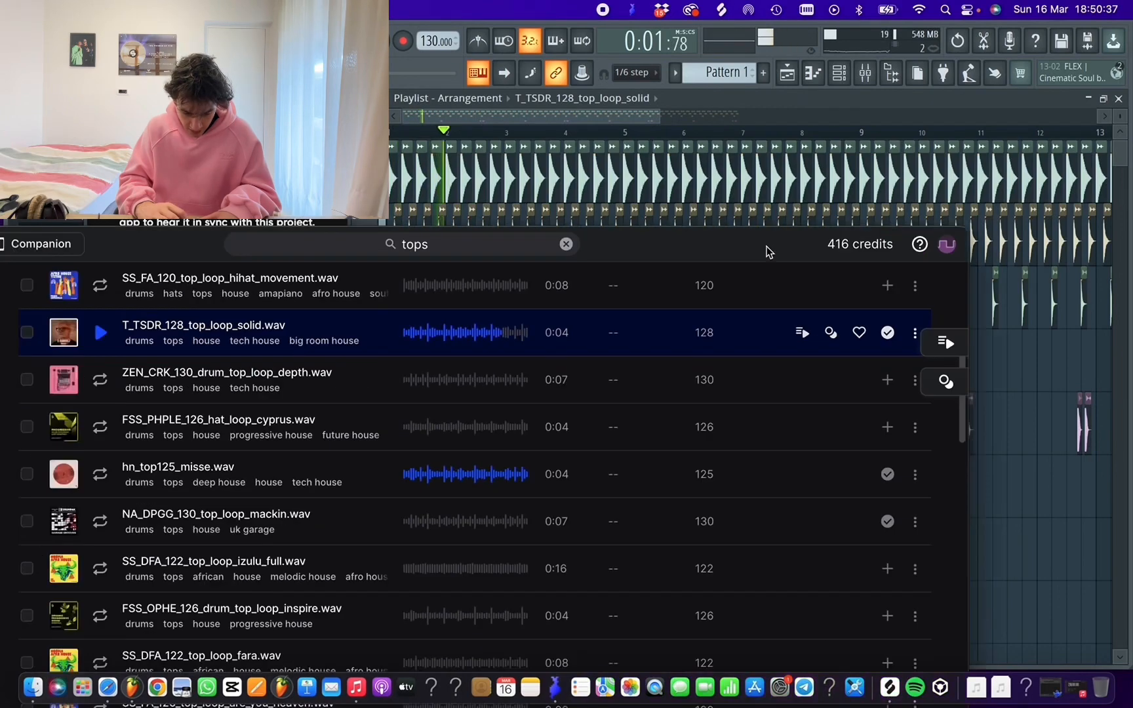
{"action": "left_click_drag", "start_coordinate": [767, 247], "coordinate": [833, 231]}
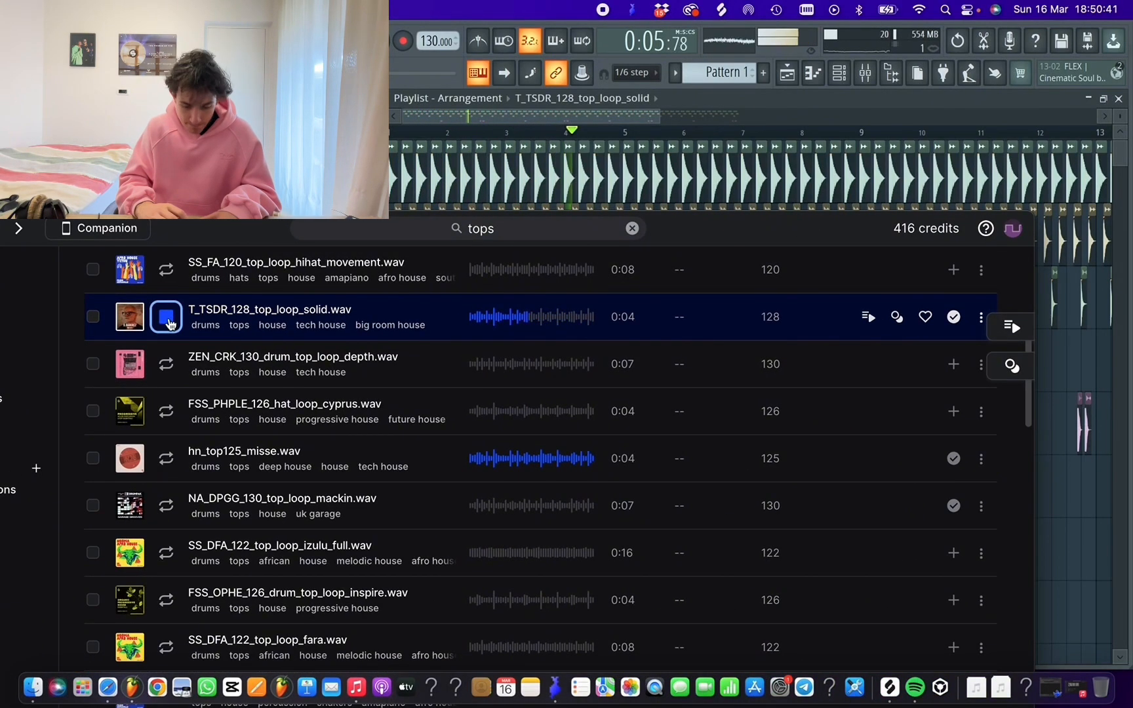
{"action": "left_click", "coordinate": [166, 459]}
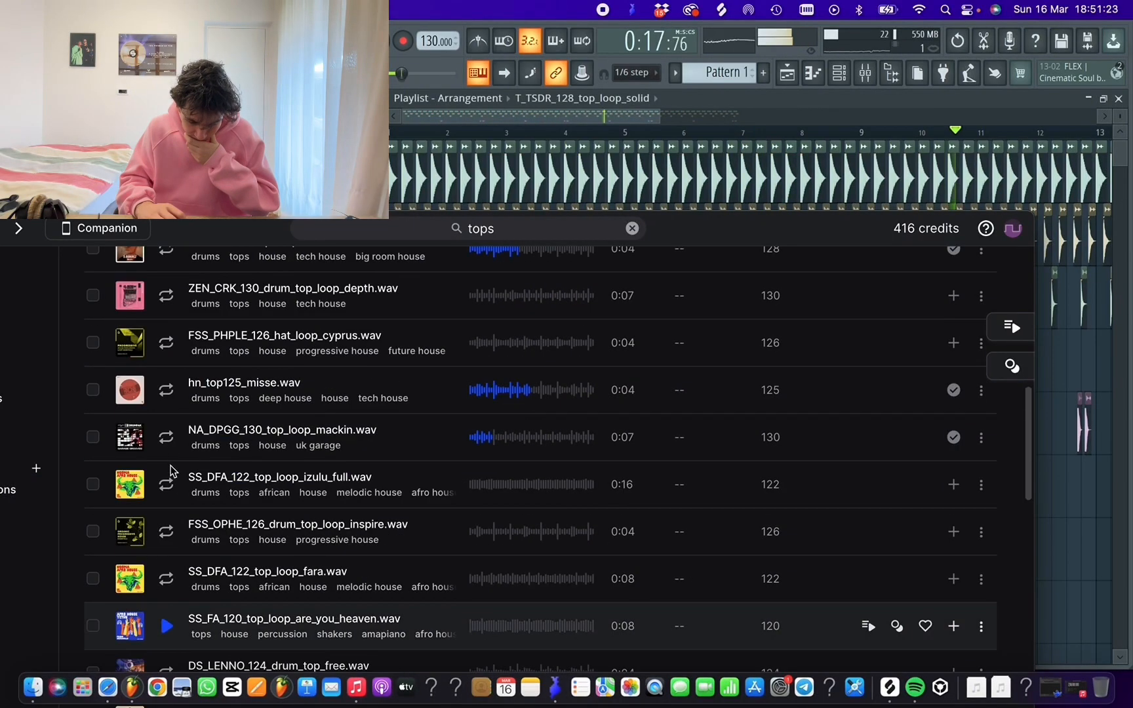
{"action": "left_click", "coordinate": [168, 437]}
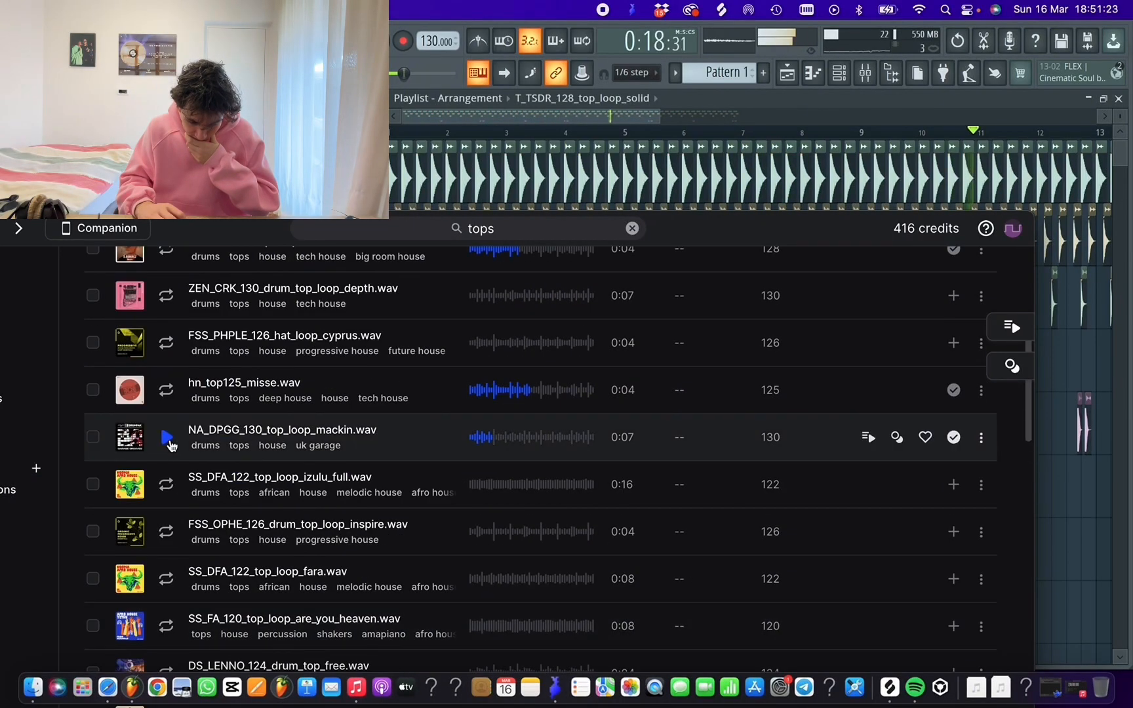
{"action": "left_click", "coordinate": [168, 443]}
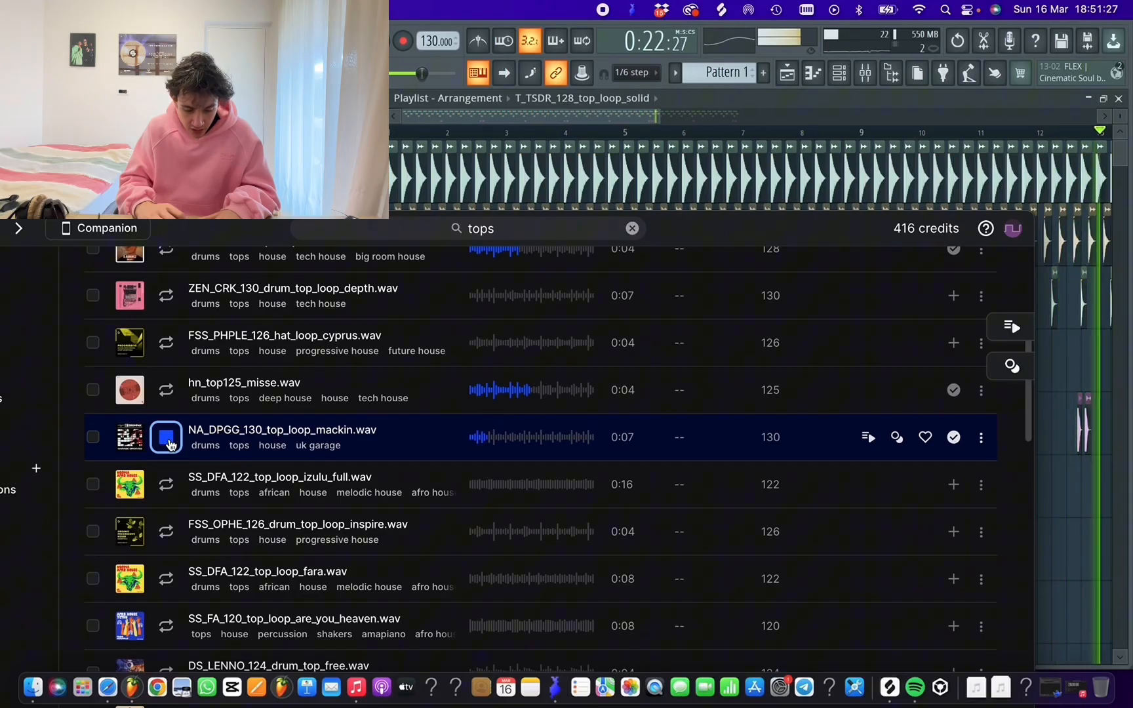
Lay NA_DPGG_130_top_loop_mackin along playlist track 4 from bar 1 and route it to mixer track 10
{"action": "left_click_drag", "start_coordinate": [777, 234], "coordinate": [353, 186]}
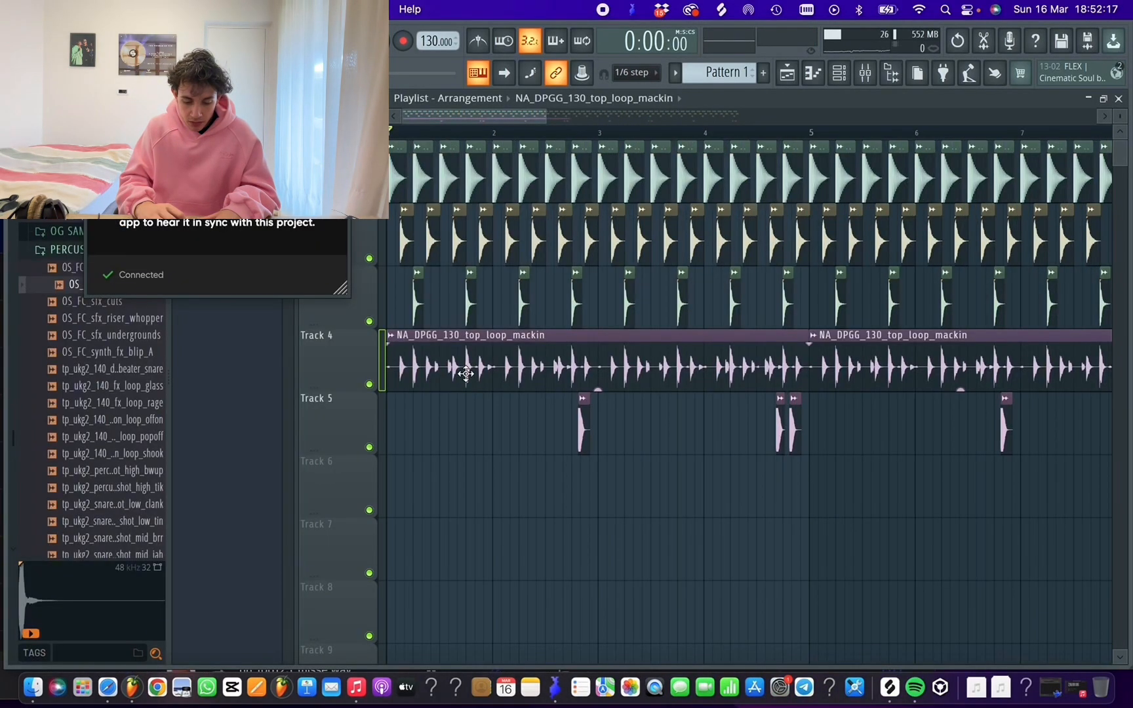
{"action": "double_click", "coordinate": [467, 375]}
{"action": "left_click", "coordinate": [700, 279]}
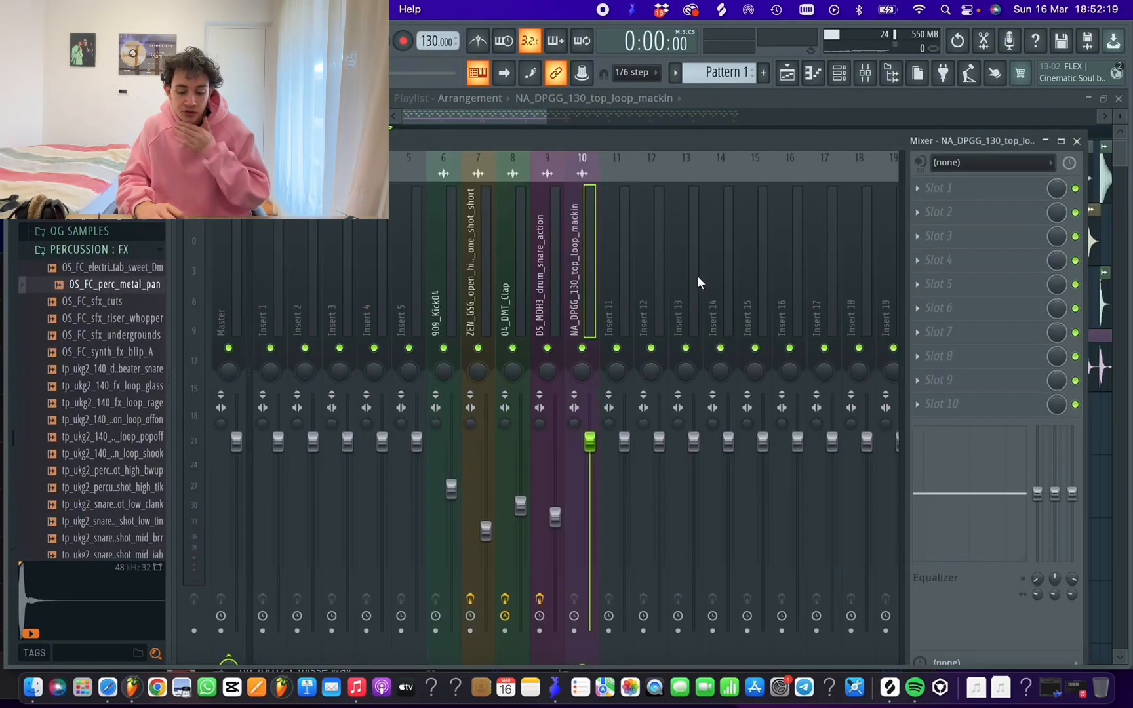
Add Fruity Parametric EQ 2 with the 30Hz + 18kHz cut preset to the top loop's first slot and raise the low cut to about 200 Hz
{"action": "left_click", "coordinate": [959, 187]}
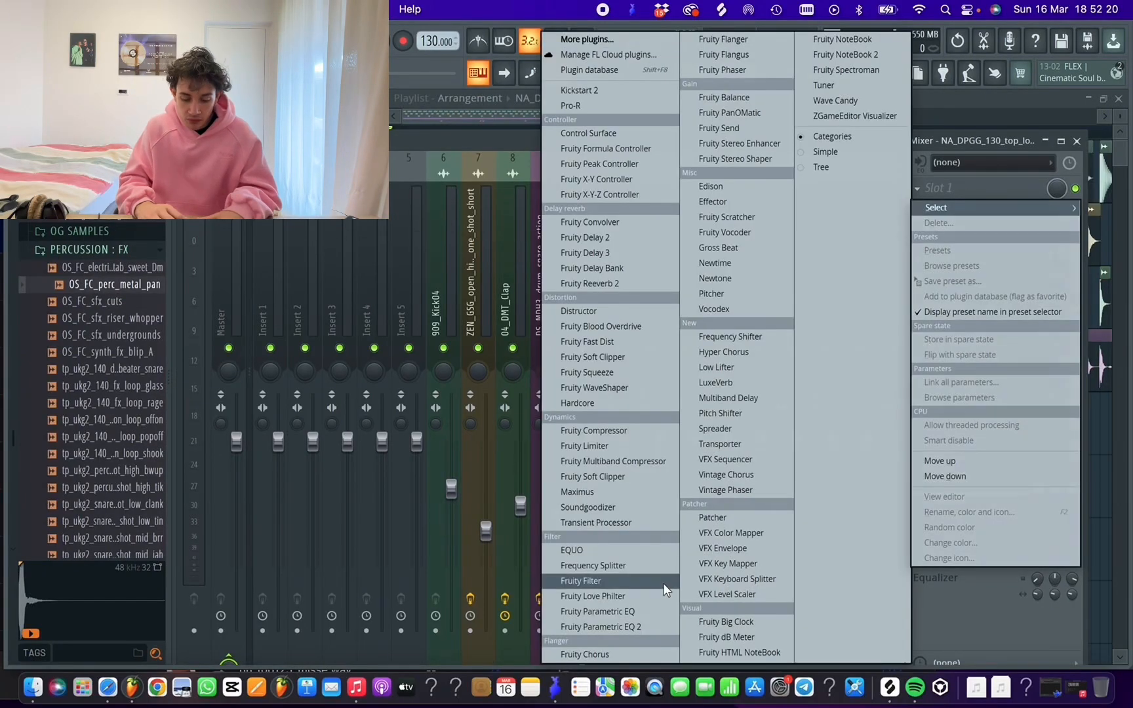
{"action": "left_click", "coordinate": [637, 627]}
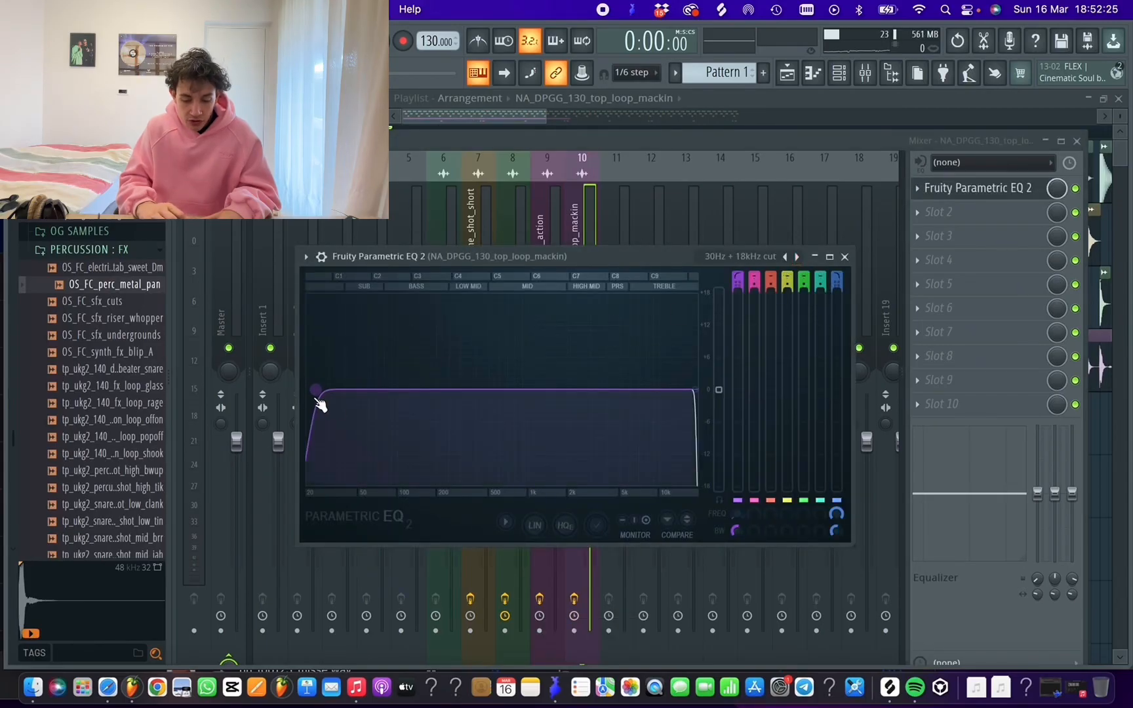
{"action": "left_click_drag", "start_coordinate": [320, 403], "coordinate": [448, 390]}
{"action": "key", "text": "space"}
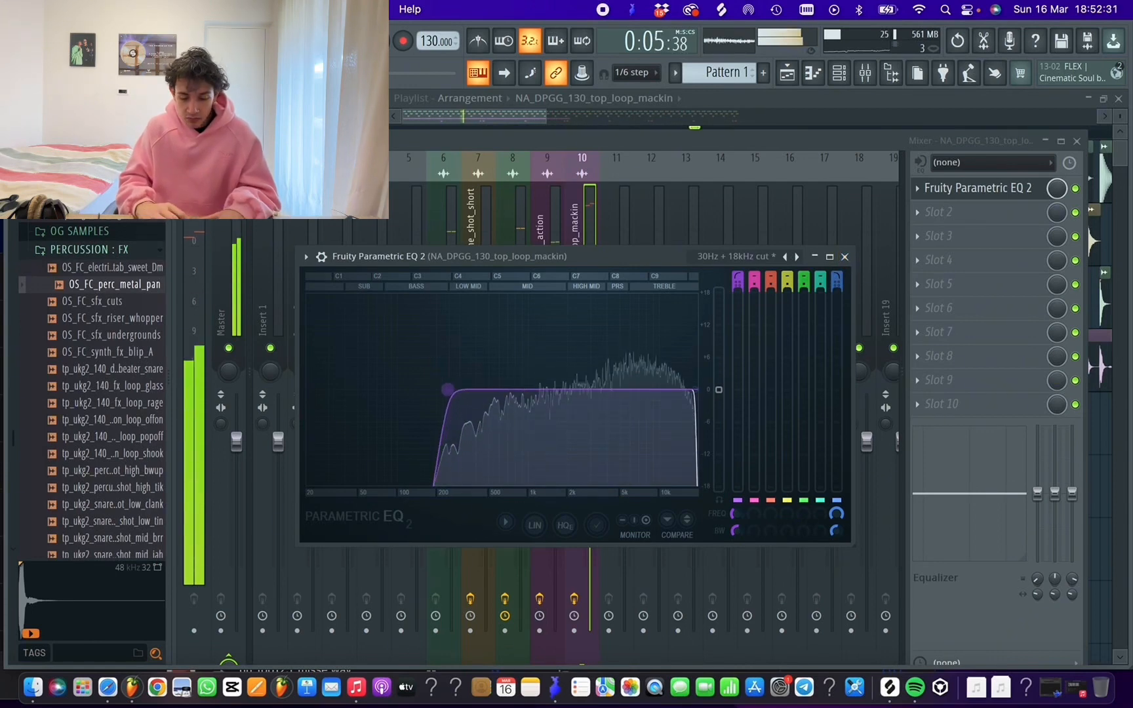
{"action": "left_click", "coordinate": [845, 256]}
Play the groove and lower the top loop's volume on mixer track 10 to roughly the kick's fader level
{"action": "key", "text": "space"}
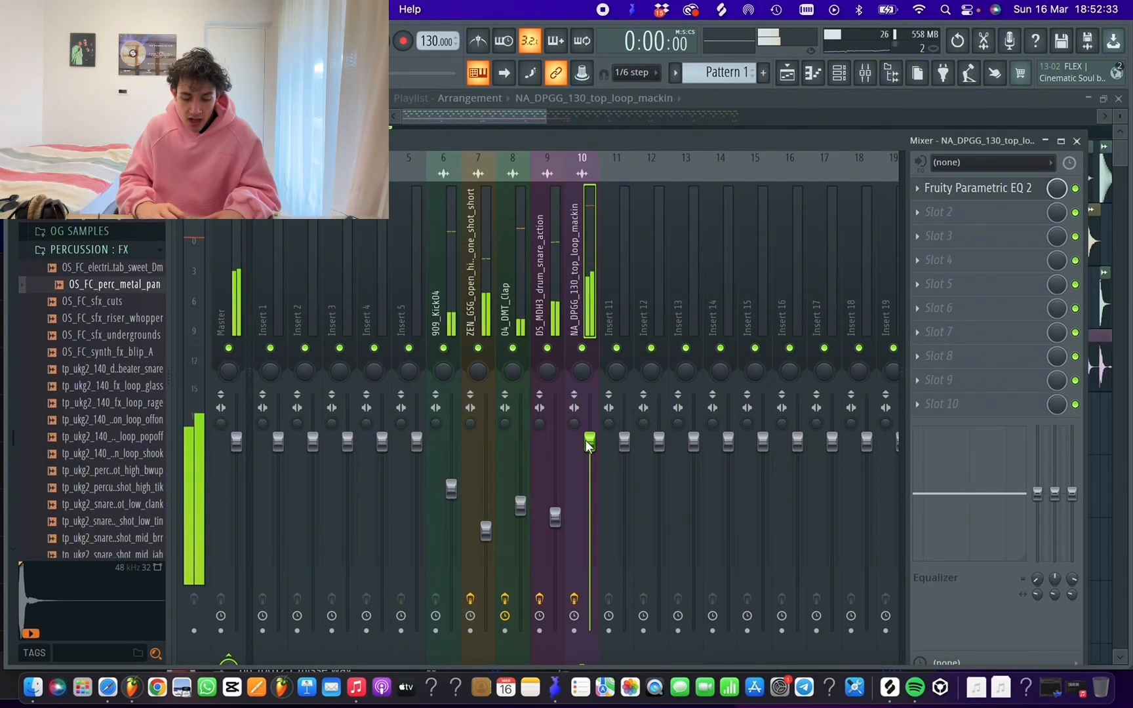
{"action": "key", "text": "space"}
{"action": "left_click_drag", "start_coordinate": [590, 482], "coordinate": [593, 493]}
Search Splice for a ride sample and place KOYU_ride_10 on playlist track 6 from bar 9
{"action": "left_click_drag", "start_coordinate": [546, 117], "coordinate": [637, 128]}
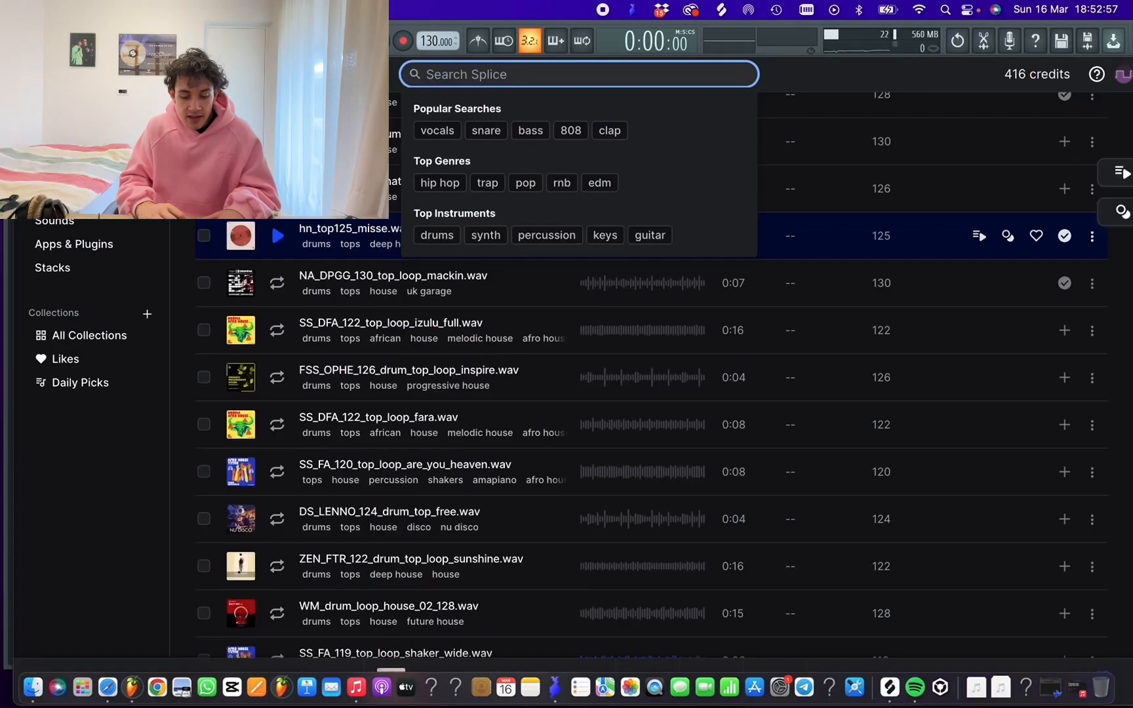
{"action": "type", "text": "rides"}
{"action": "left_click", "coordinate": [278, 420]}
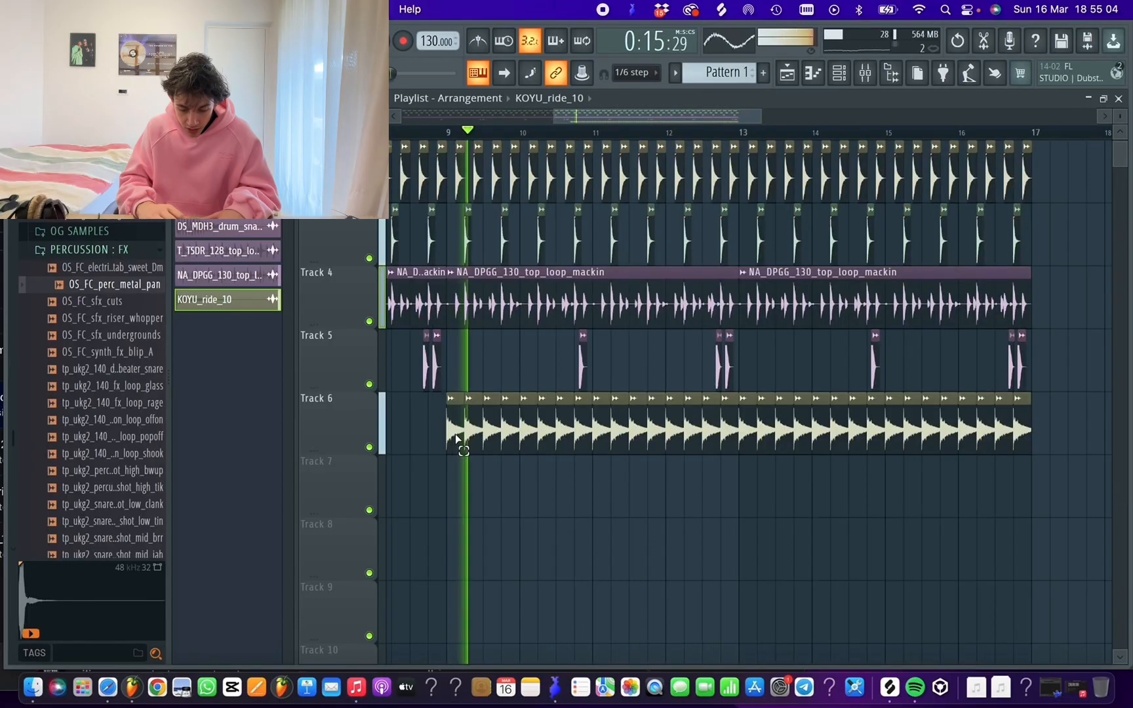
Route the ride to mixer track 11, pan it left and lower its volume to just below the hi-hat's fader level
{"action": "left_click_drag", "start_coordinate": [458, 439], "coordinate": [1080, 463]}
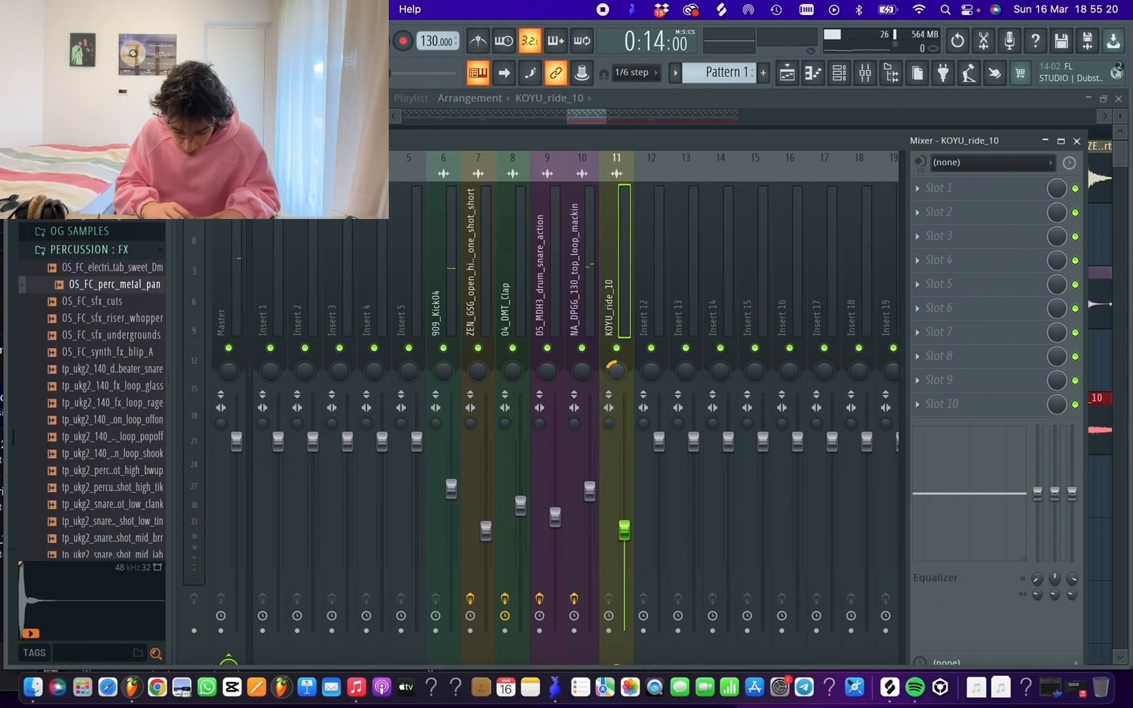
{"action": "key", "text": "space"}
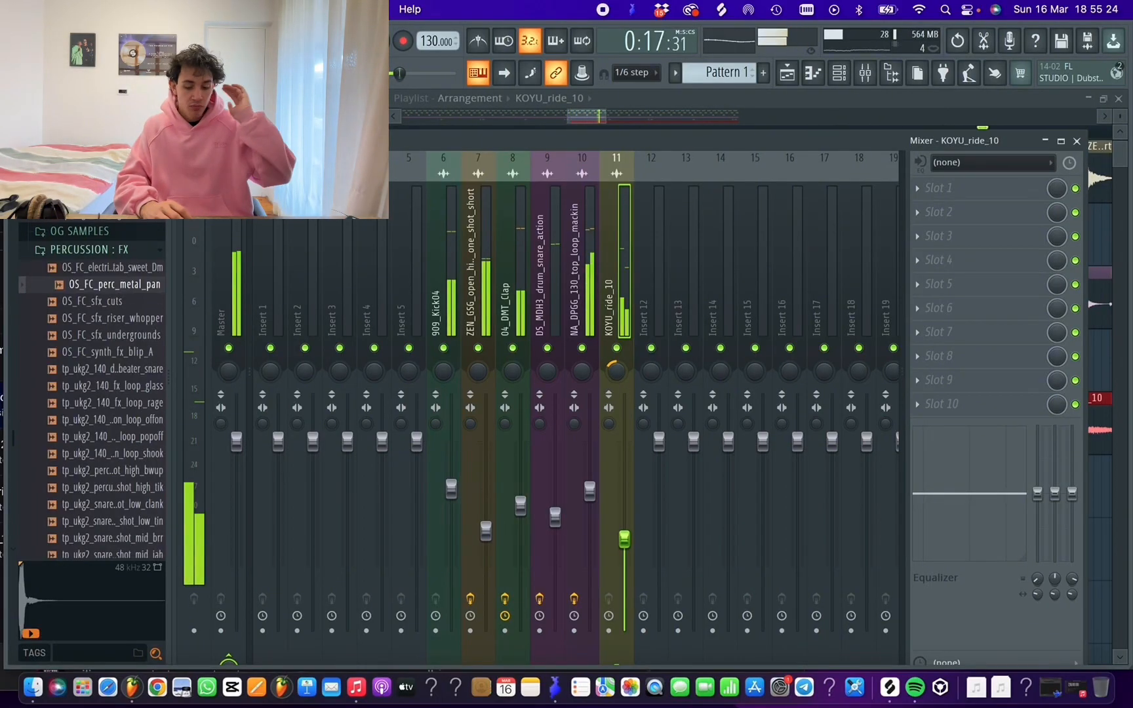
{"action": "key", "text": "space"}
Add Fruity Parametric EQ 2 to the ride's first effect slot, load the next preset and raise the low cut during playback
{"action": "left_click", "coordinate": [942, 189]}
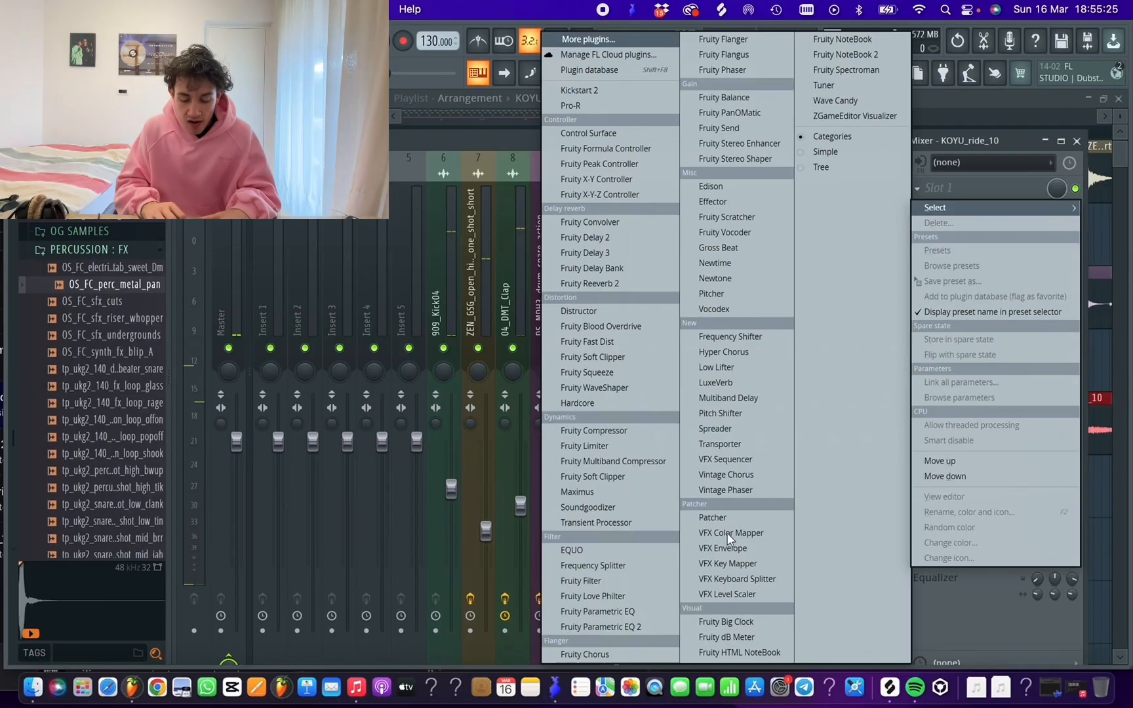
{"action": "left_click", "coordinate": [641, 628]}
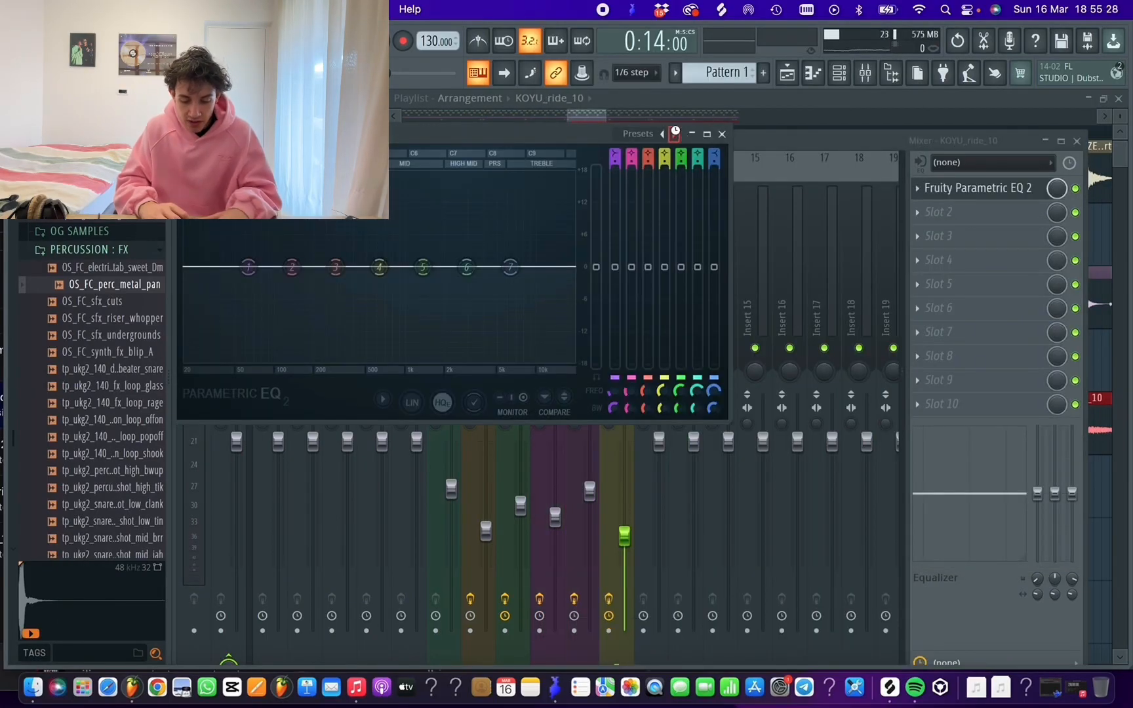
{"action": "key", "text": "space"}
{"action": "left_click_drag", "start_coordinate": [185, 267], "coordinate": [403, 266]}
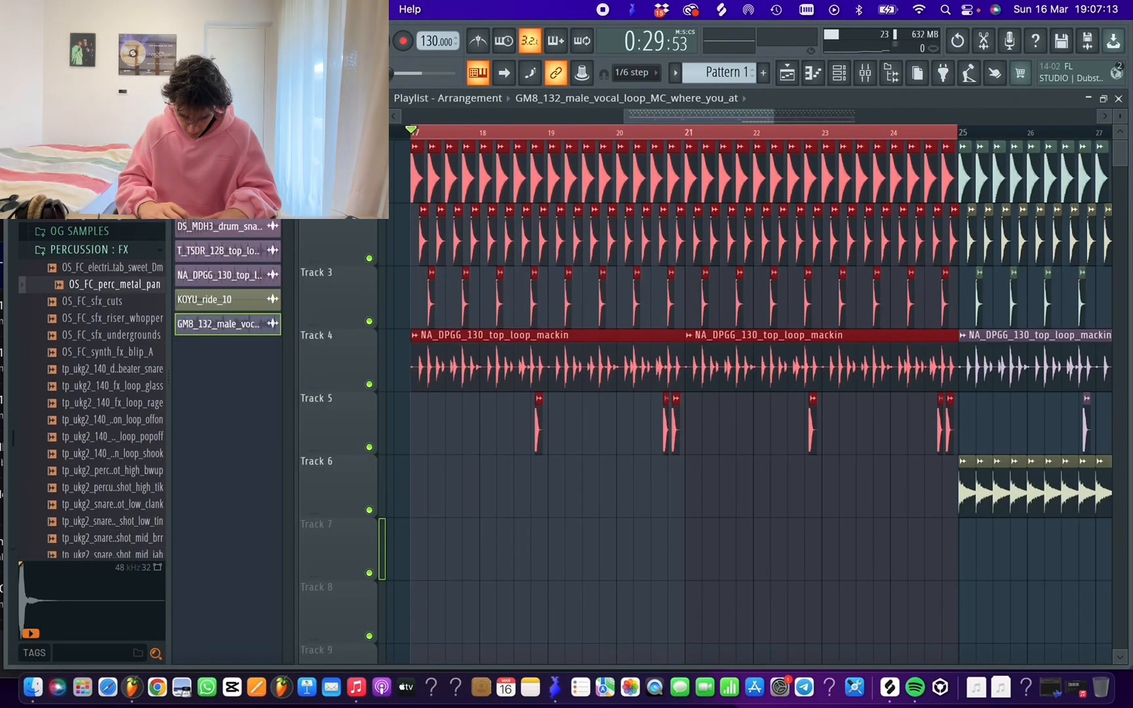
Add Serum as a new instrument channel in the Channel rack
{"action": "left_click", "coordinate": [839, 74]}
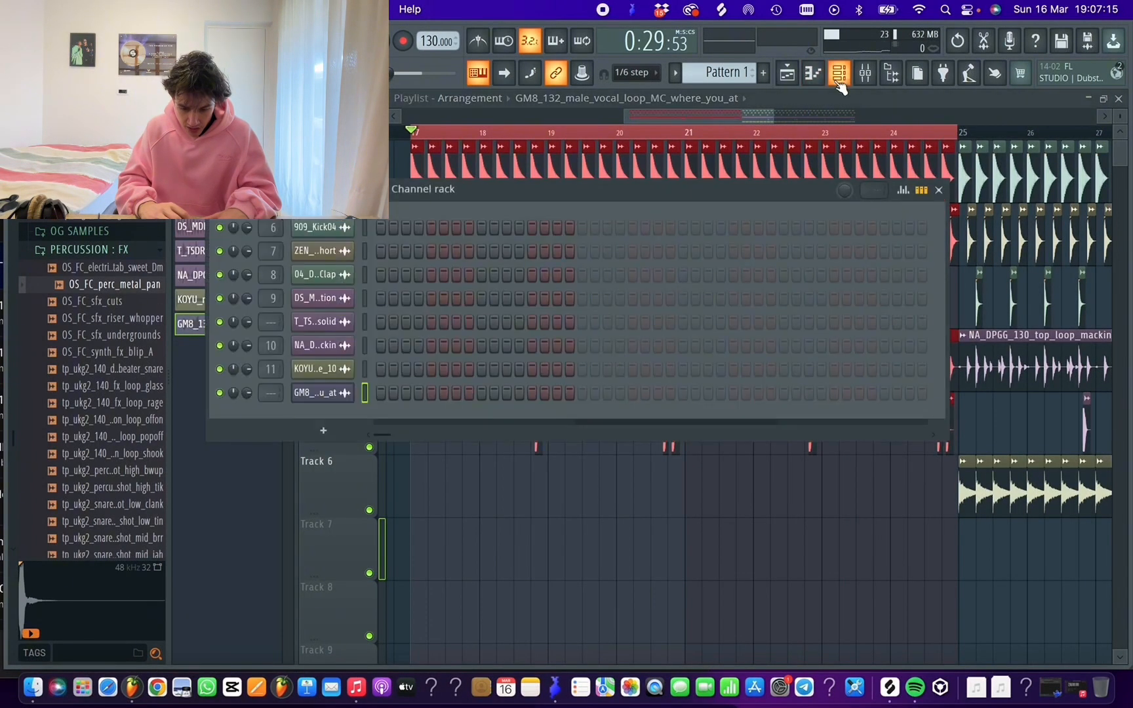
{"action": "left_click", "coordinate": [324, 431]}
{"action": "left_click", "coordinate": [357, 93]}
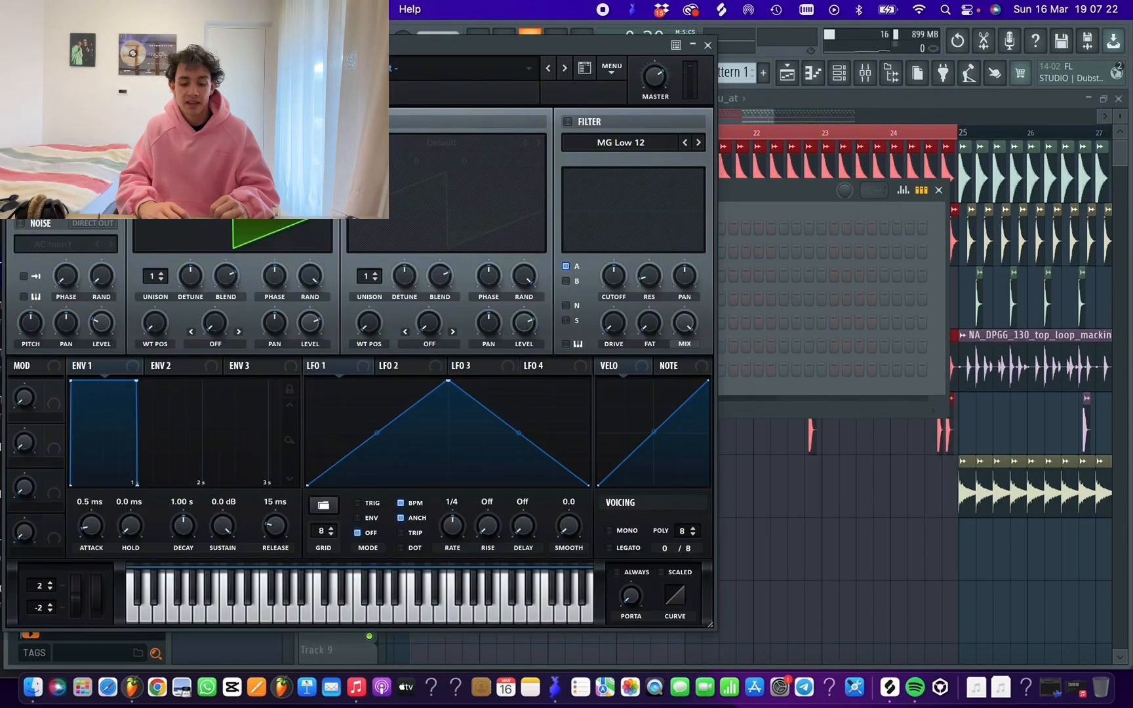
Load a bass preset from the TPS Serum Presets copy user folder, move on to BS - Bassline and close the Serum window
{"action": "left_click", "coordinate": [497, 61]}
{"action": "mouse_move", "coordinate": [453, 243]}
{"action": "mouse_move", "coordinate": [741, 278]}
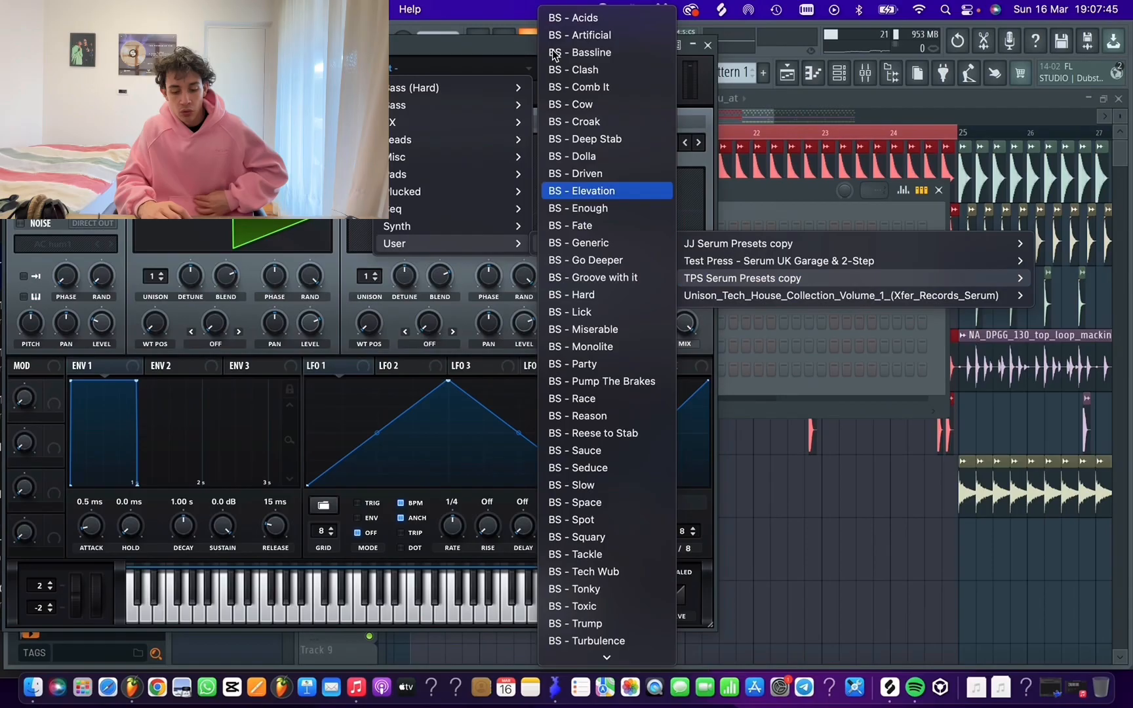
{"action": "left_click", "coordinate": [585, 20]}
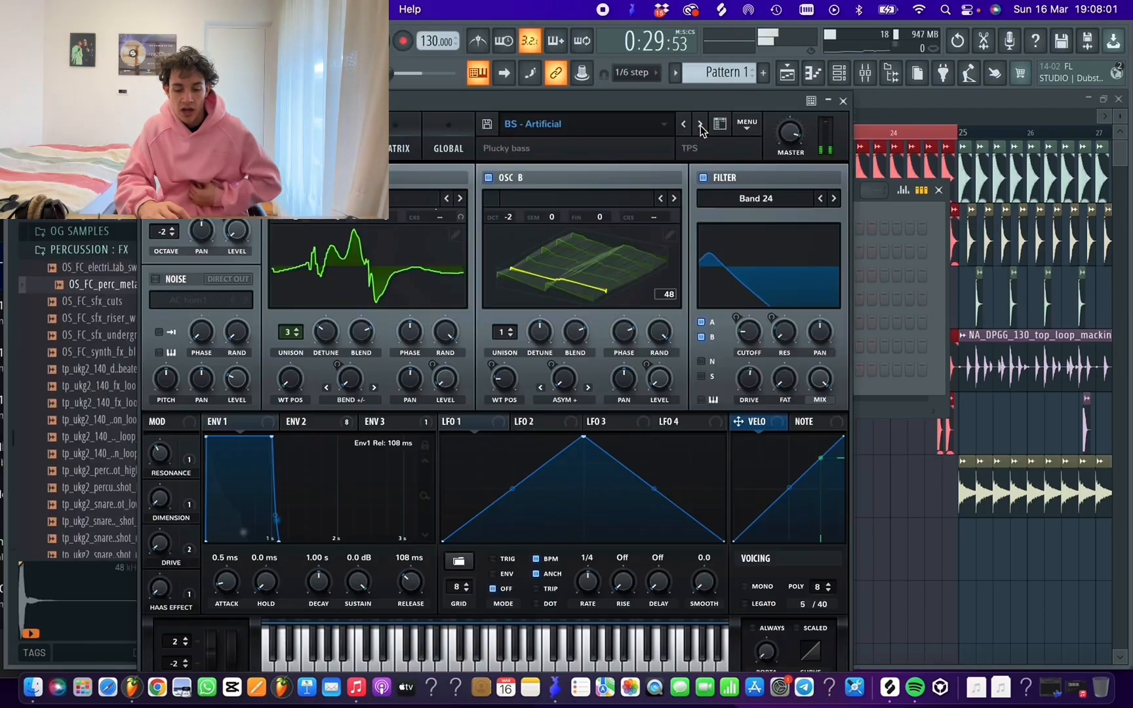
{"action": "left_click", "coordinate": [710, 373]}
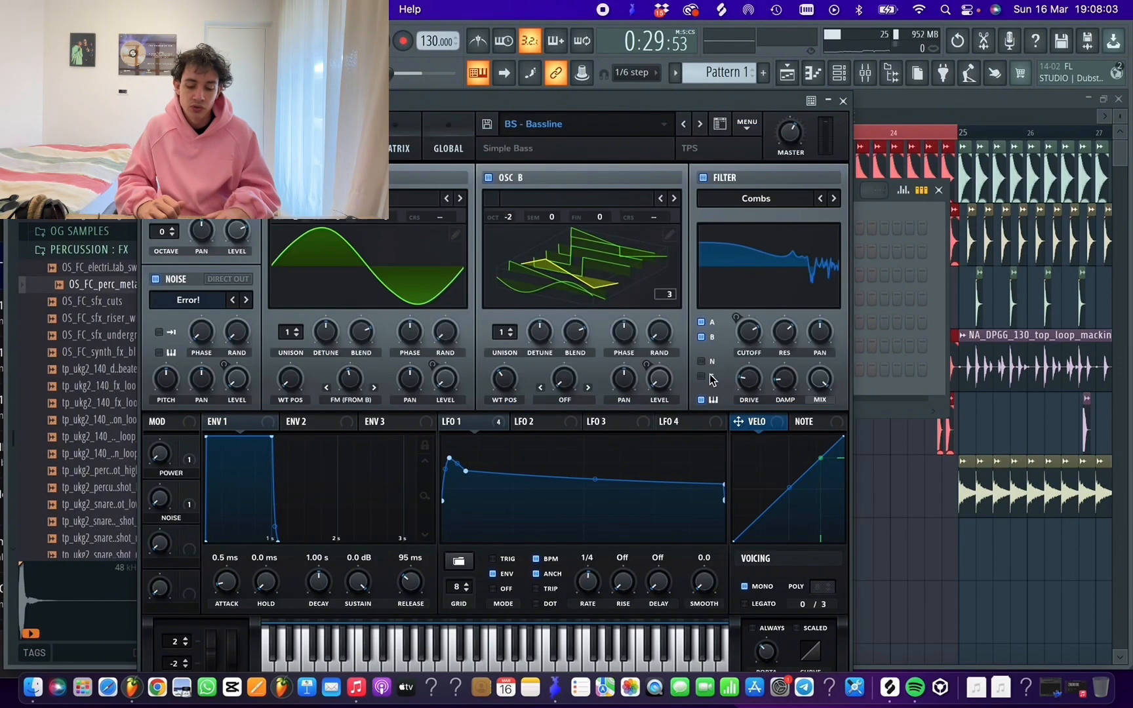
{"action": "left_click", "coordinate": [844, 102]}
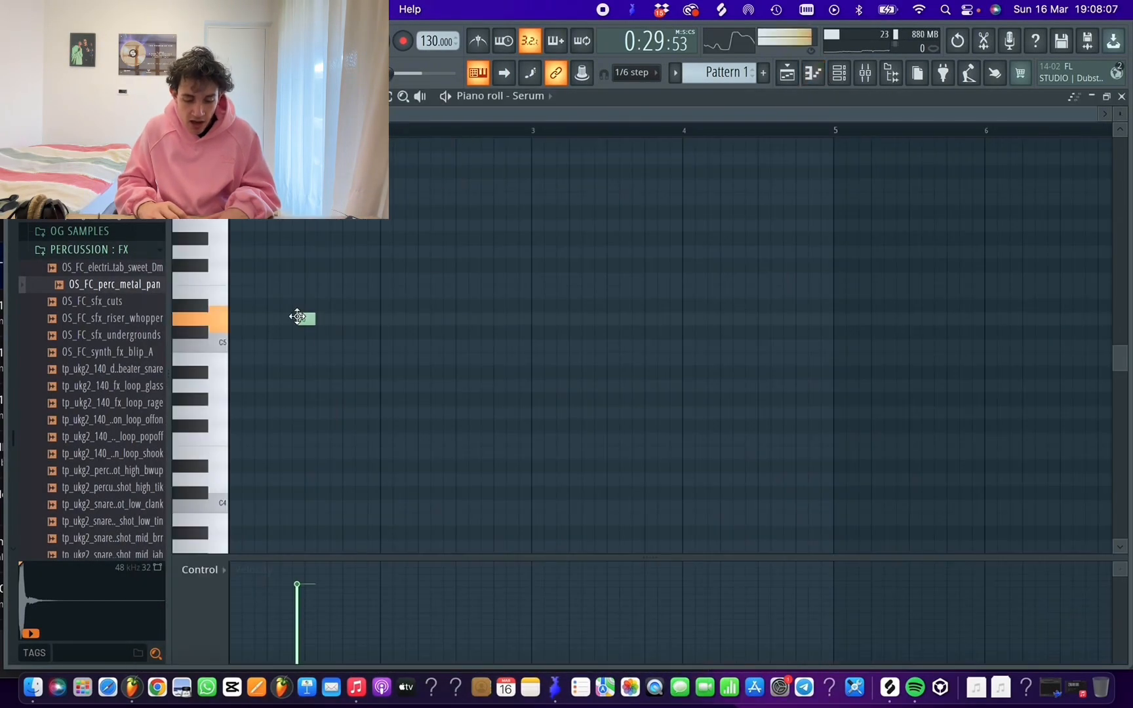
Place a D#4 note at the start of the Serum pattern and shorten it to one beat
{"action": "left_click_drag", "start_coordinate": [311, 318], "coordinate": [543, 322]}
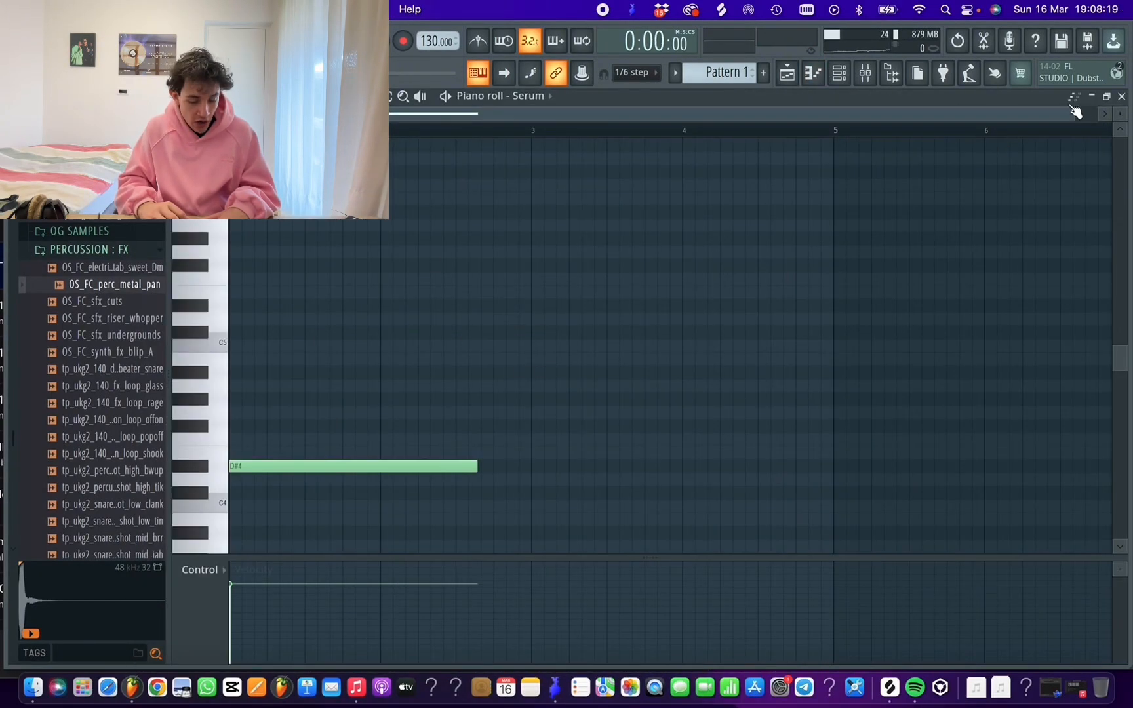
{"action": "left_click_drag", "start_coordinate": [1073, 113], "coordinate": [754, 137]}
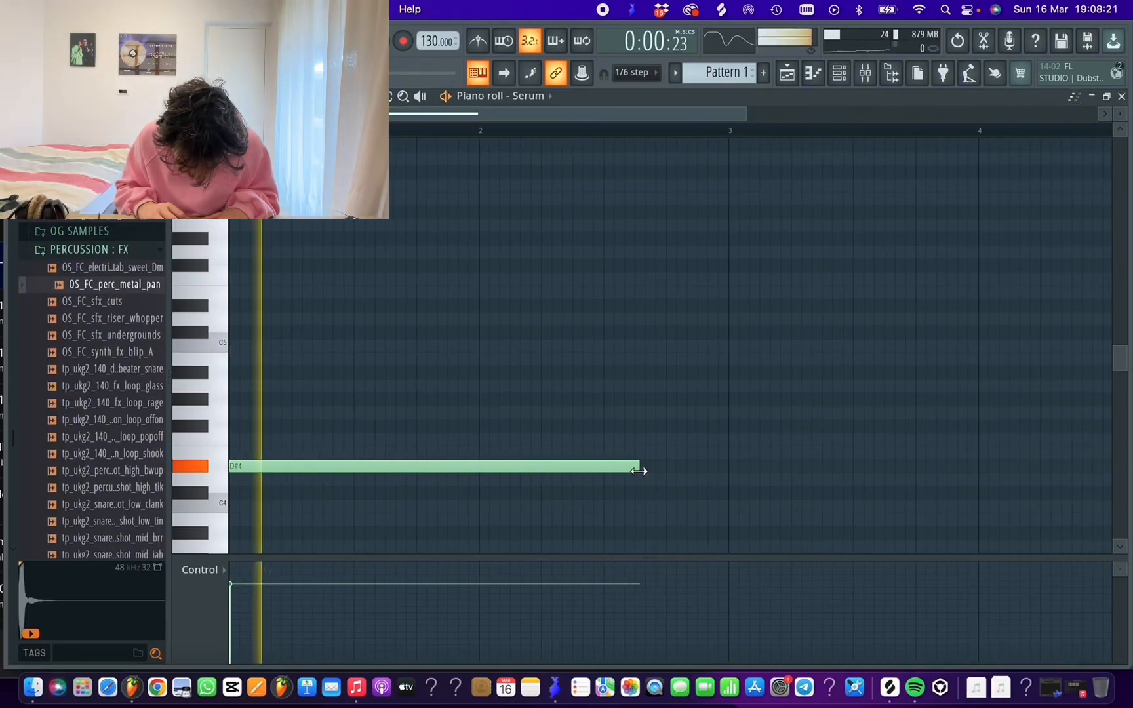
{"action": "left_click_drag", "start_coordinate": [639, 471], "coordinate": [290, 499]}
Route the Serum channel to mixer track 12 and close its plugin window
{"action": "left_click", "coordinate": [865, 72]}
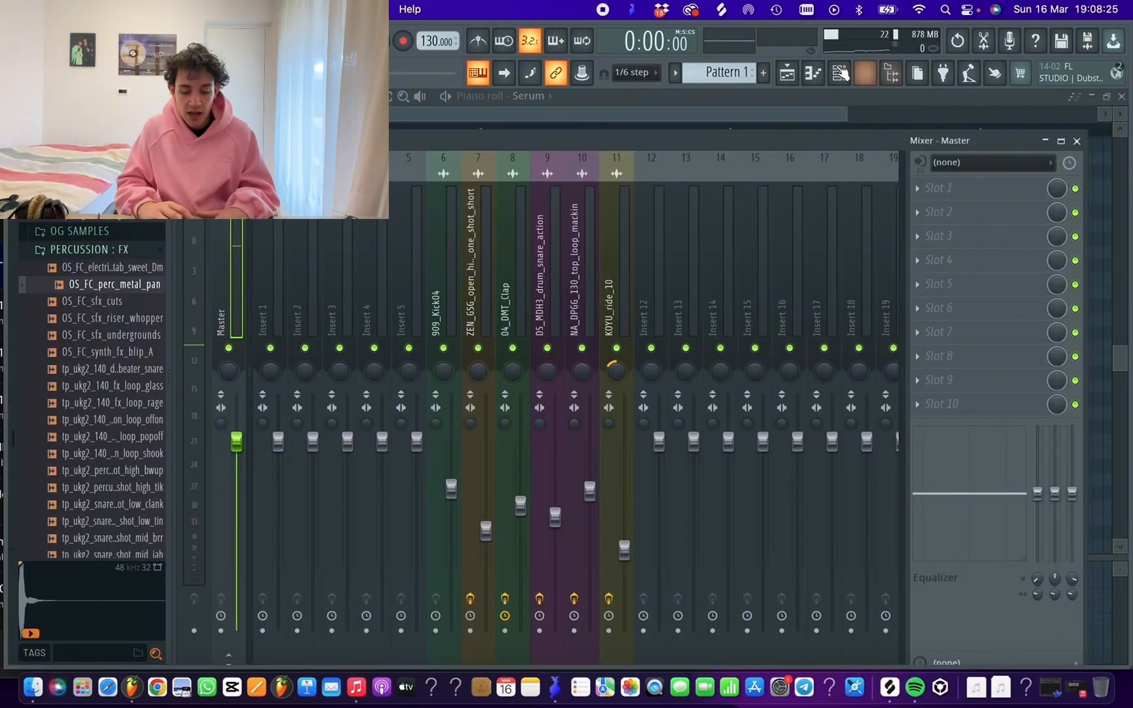
{"action": "left_click", "coordinate": [840, 74]}
{"action": "left_click", "coordinate": [317, 368]}
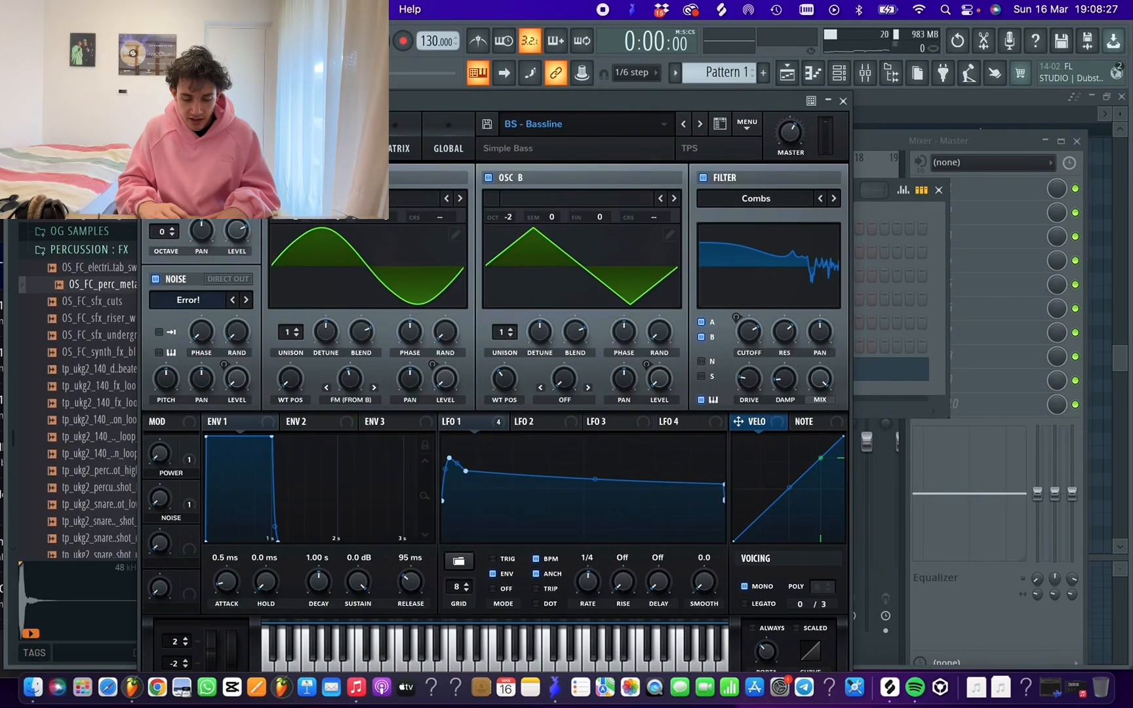
{"action": "left_click", "coordinate": [165, 101]}
{"action": "key", "text": "ctrl+l"}
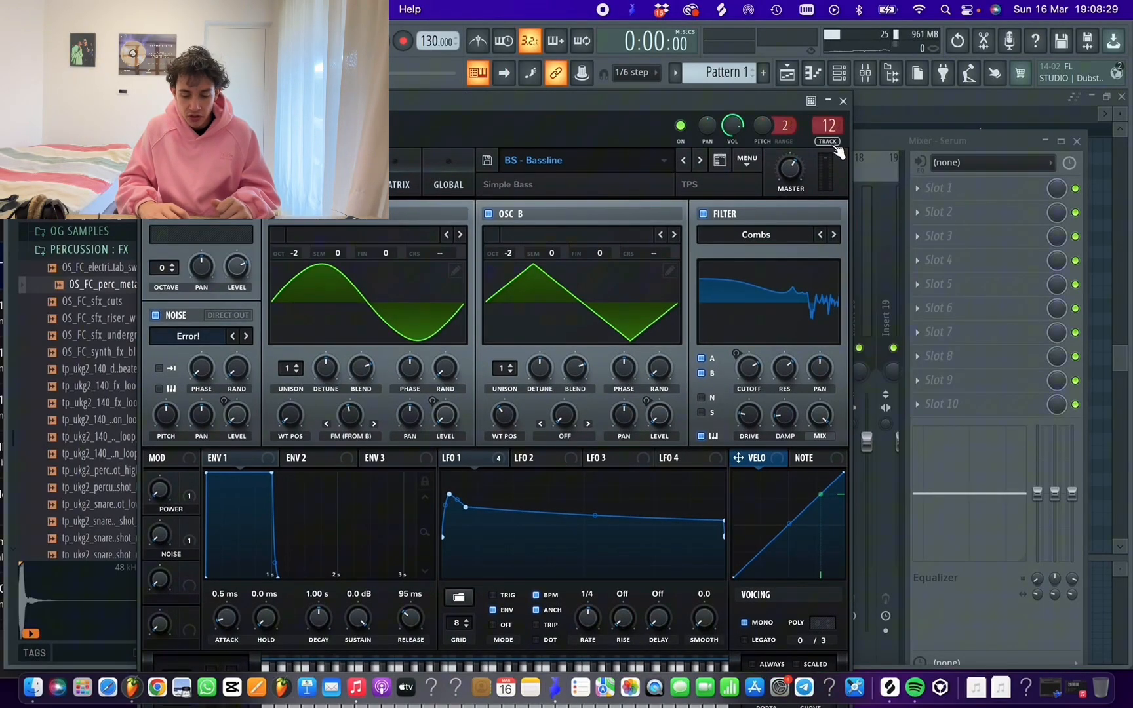
{"action": "left_click", "coordinate": [845, 101]}
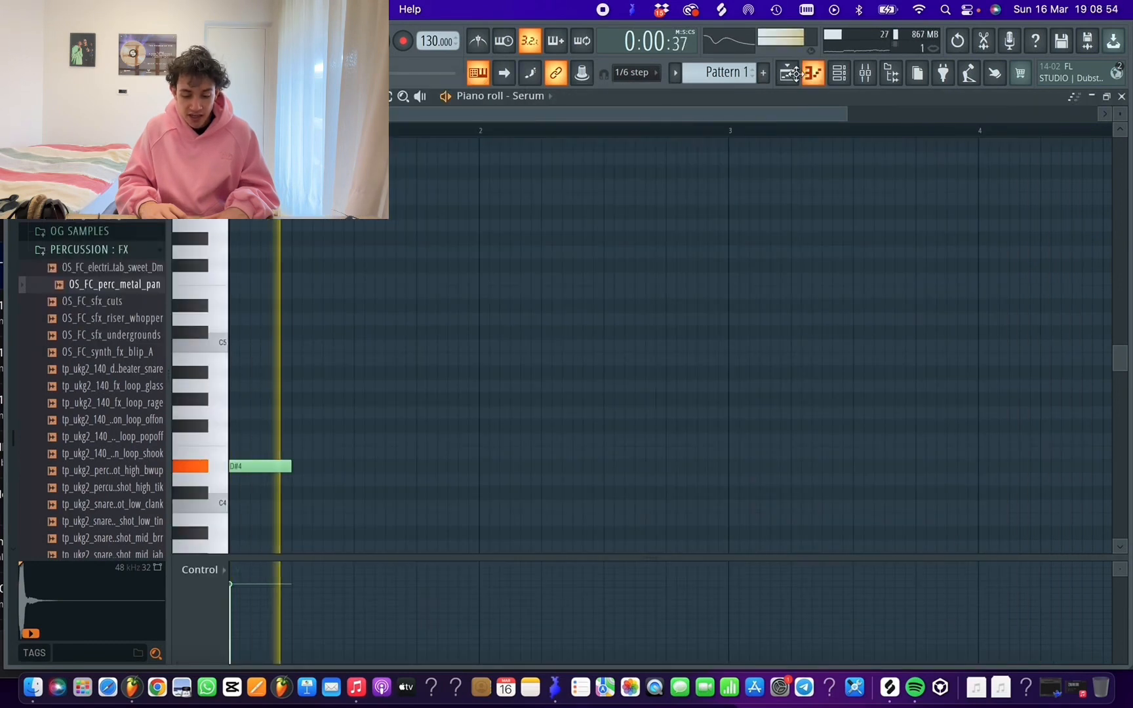
Set the snap to 1/6 step, shift the second D#4 note in the first bar and add another D#4 after it
{"action": "left_click", "coordinate": [634, 72]}
{"action": "left_click", "coordinate": [631, 263]}
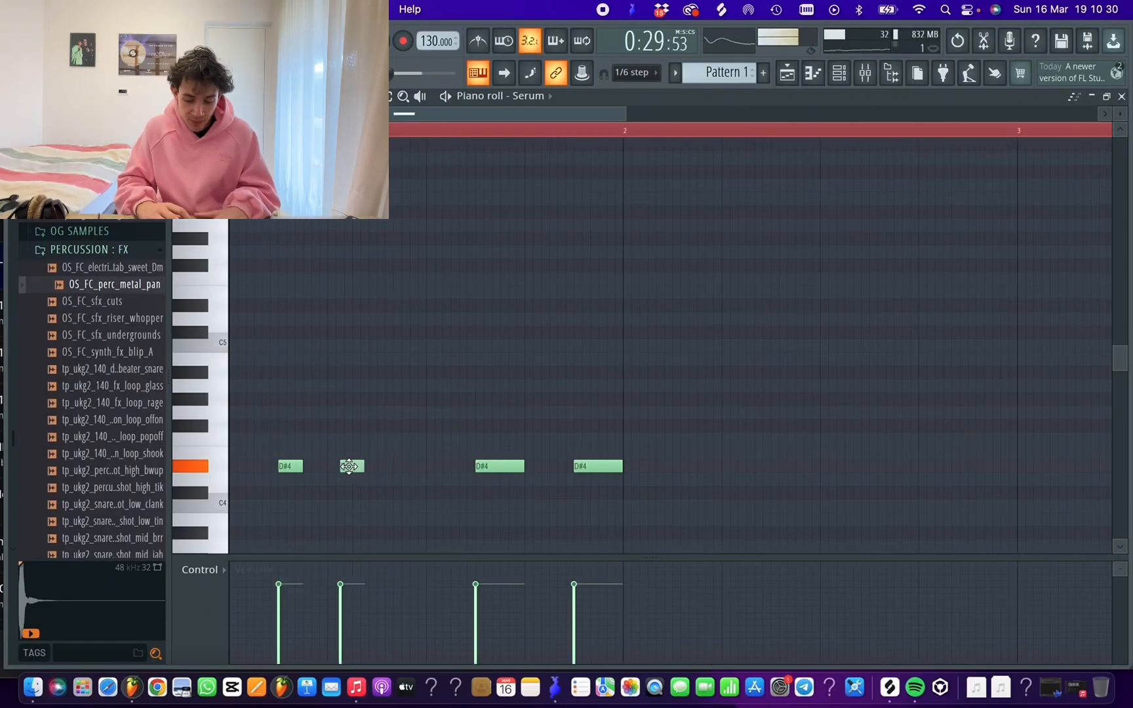
{"action": "left_click_drag", "start_coordinate": [346, 466], "coordinate": [343, 466]}
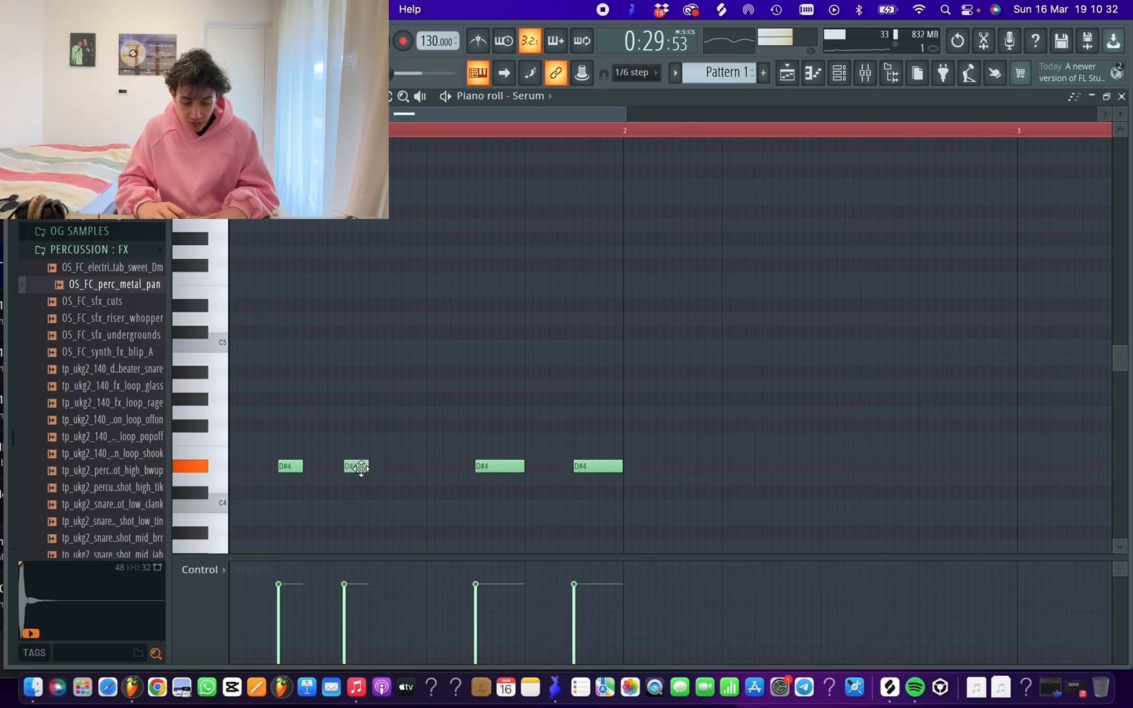
{"action": "left_click", "coordinate": [415, 467]}
{"action": "key", "text": "space"}
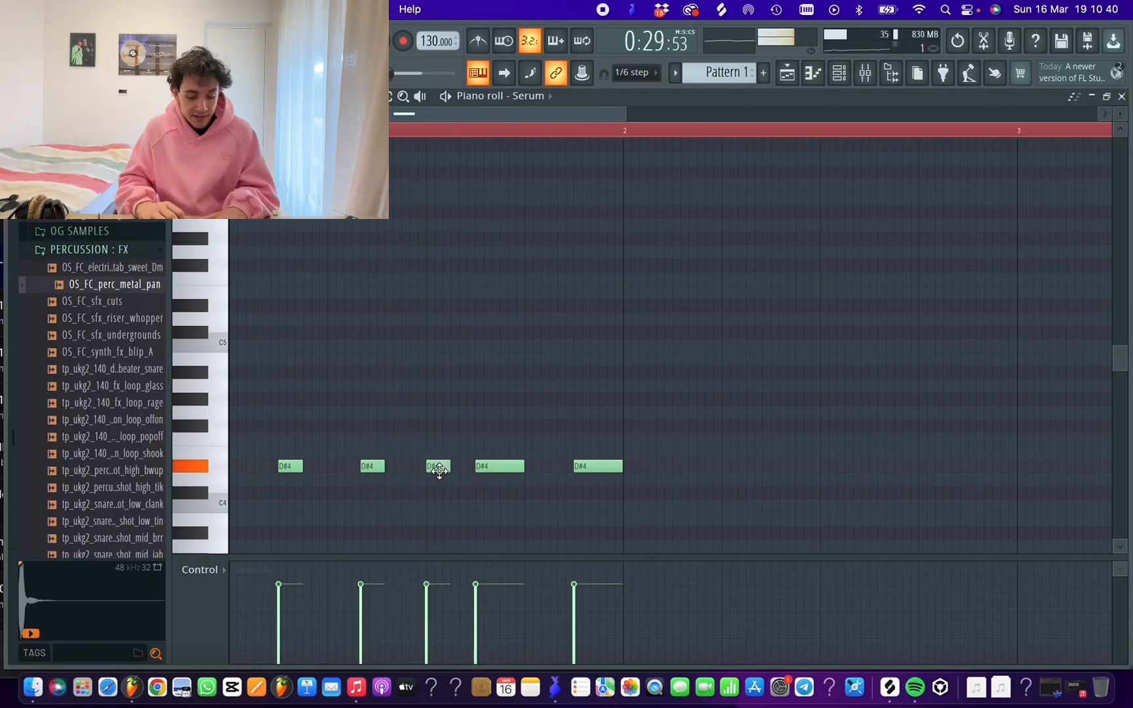
Refine the lengths and positions of the D#4 bass notes in the first bar while auditioning the rhythm
{"action": "key", "text": "space"}
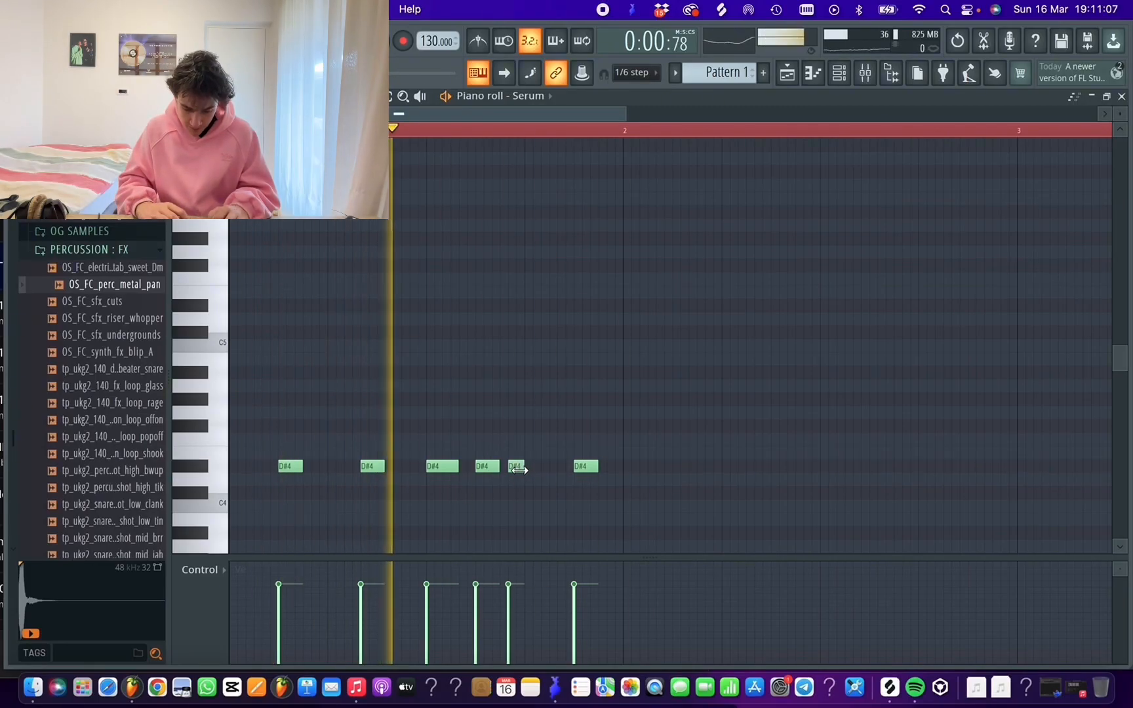
{"action": "left_click_drag", "start_coordinate": [529, 468], "coordinate": [518, 470]}
{"action": "key", "text": "space"}
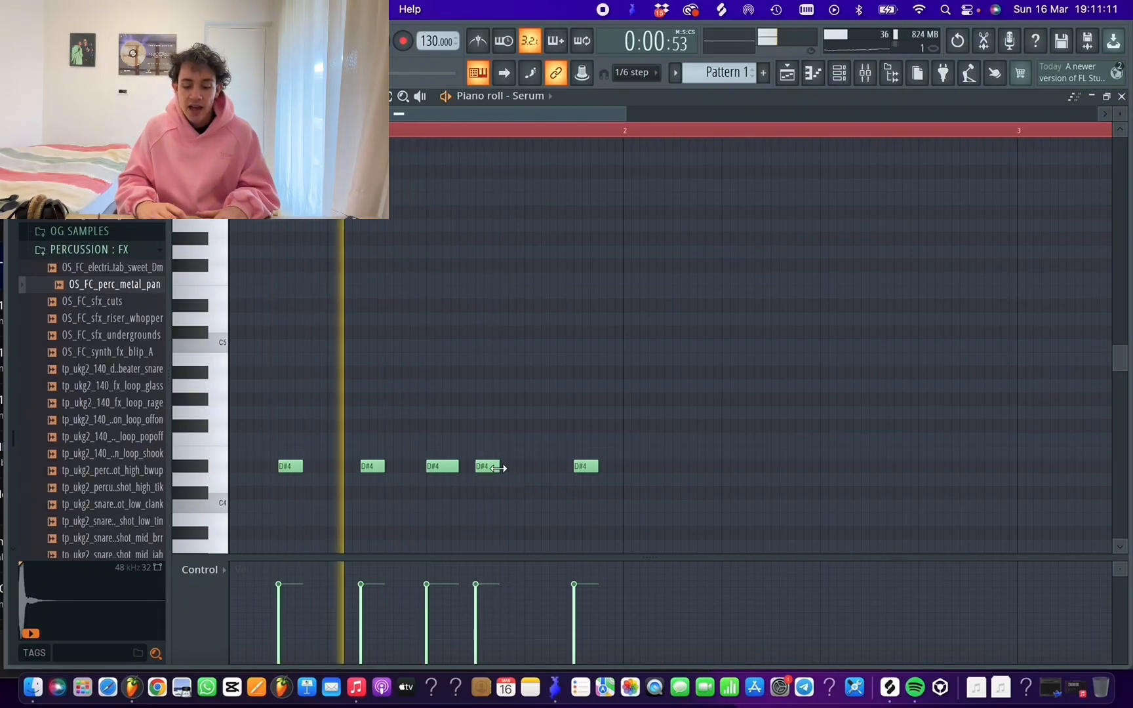
{"action": "mouse_move", "coordinate": [501, 466]}
{"action": "left_mouse_down"}
{"action": "mouse_move", "coordinate": [523, 467]}
{"action": "mouse_move", "coordinate": [507, 469]}
{"action": "left_mouse_up"}
{"action": "key", "text": "space"}
{"action": "key", "text": "space"}
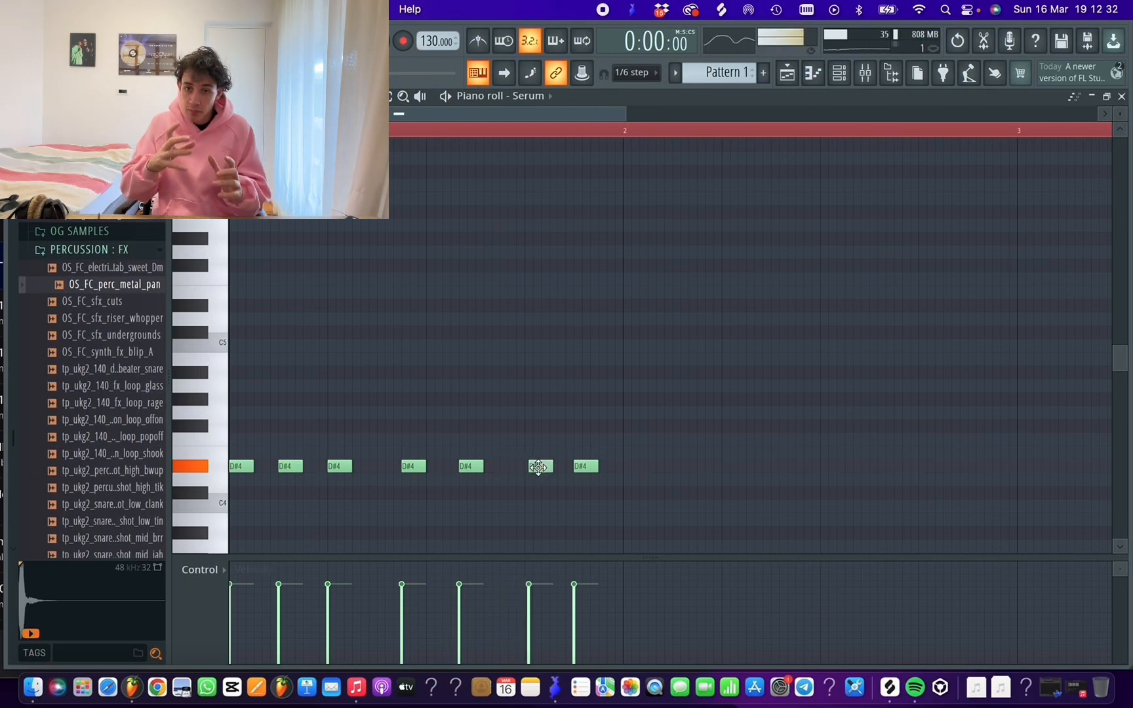
{"action": "left_click_drag", "start_coordinate": [538, 467], "coordinate": [537, 467]}
{"action": "key", "text": "space"}
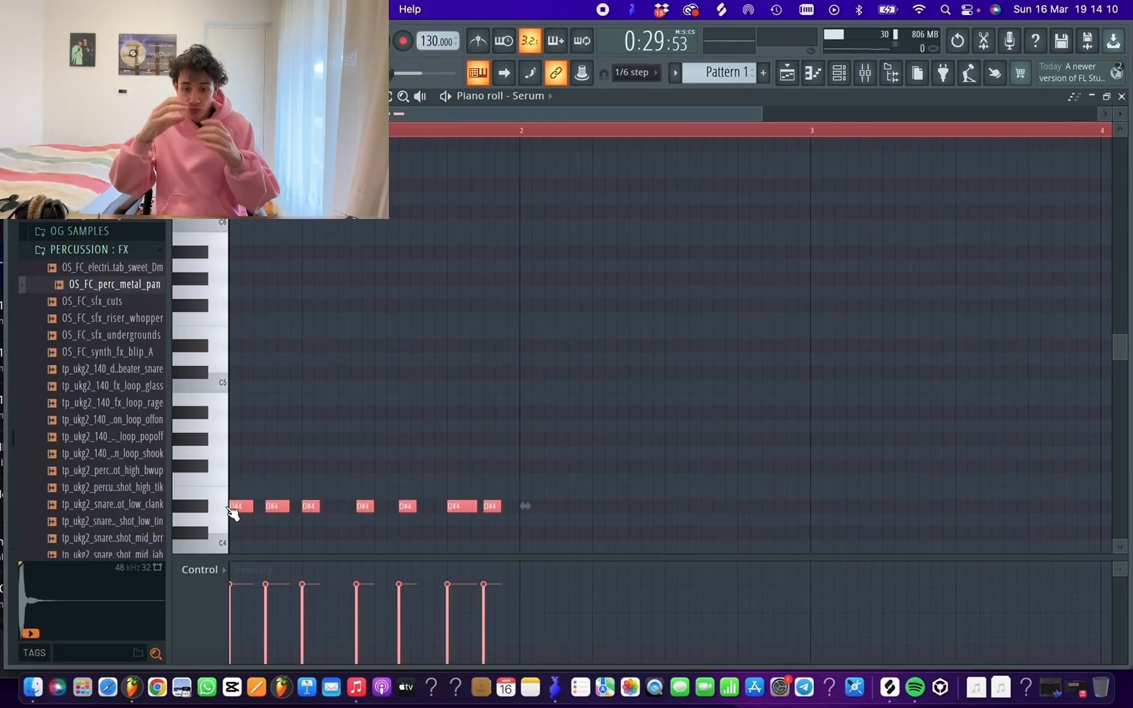
Duplicate the first bar's bass notes into the second bar and lower the first bar's third note to C4
{"action": "left_click_drag", "start_coordinate": [236, 505], "coordinate": [528, 511]}
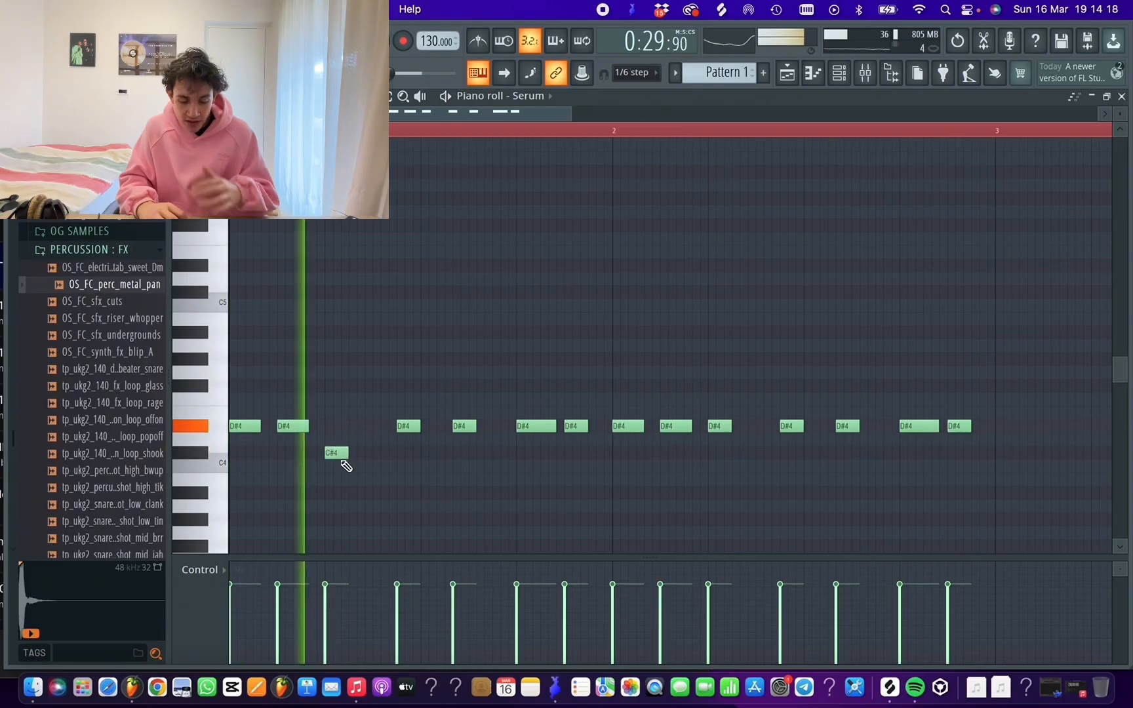
{"action": "left_click", "coordinate": [336, 451]}
{"action": "key", "text": "space"}
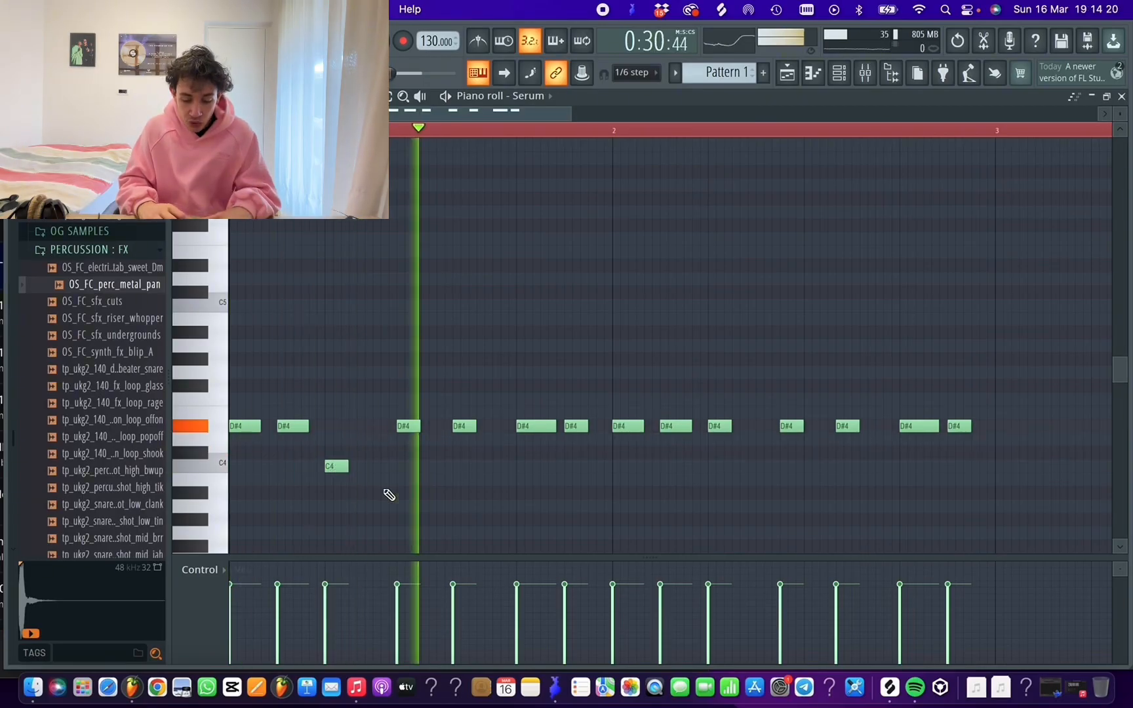
Raise the second bar's sixth note to F#4 and lower the matching first-bar note to D4, auditioning the changes
{"action": "key", "text": "space"}
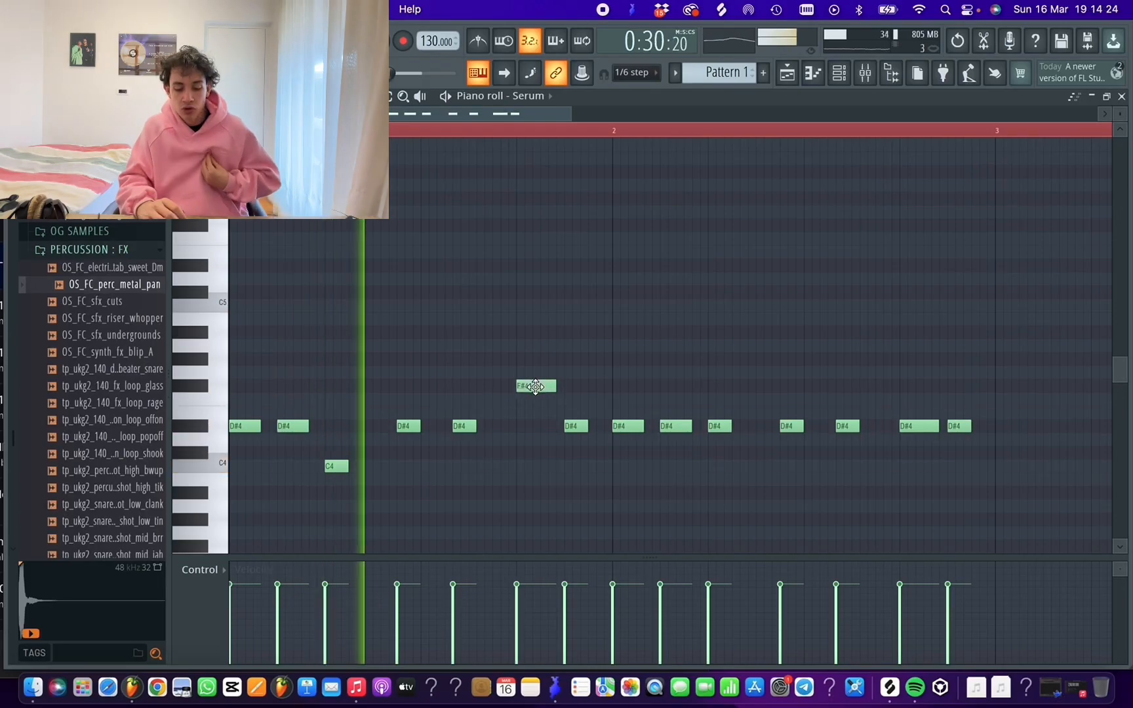
{"action": "key", "text": "space"}
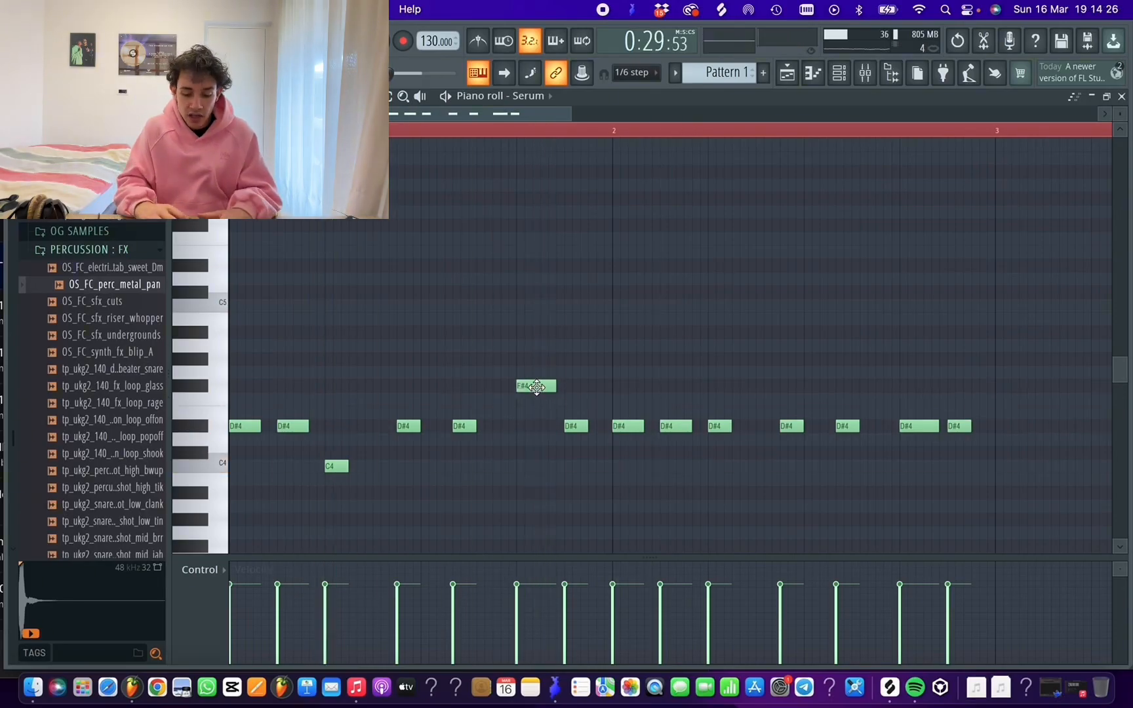
{"action": "key", "text": "space"}
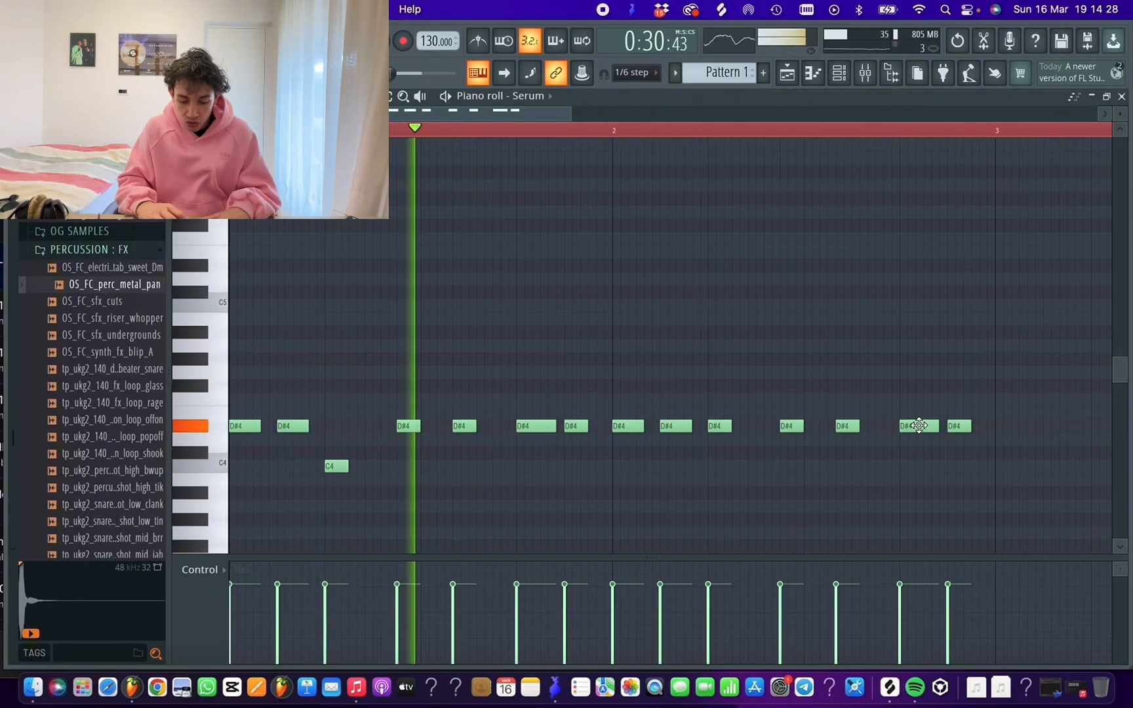
{"action": "left_click_drag", "start_coordinate": [918, 425], "coordinate": [919, 382]}
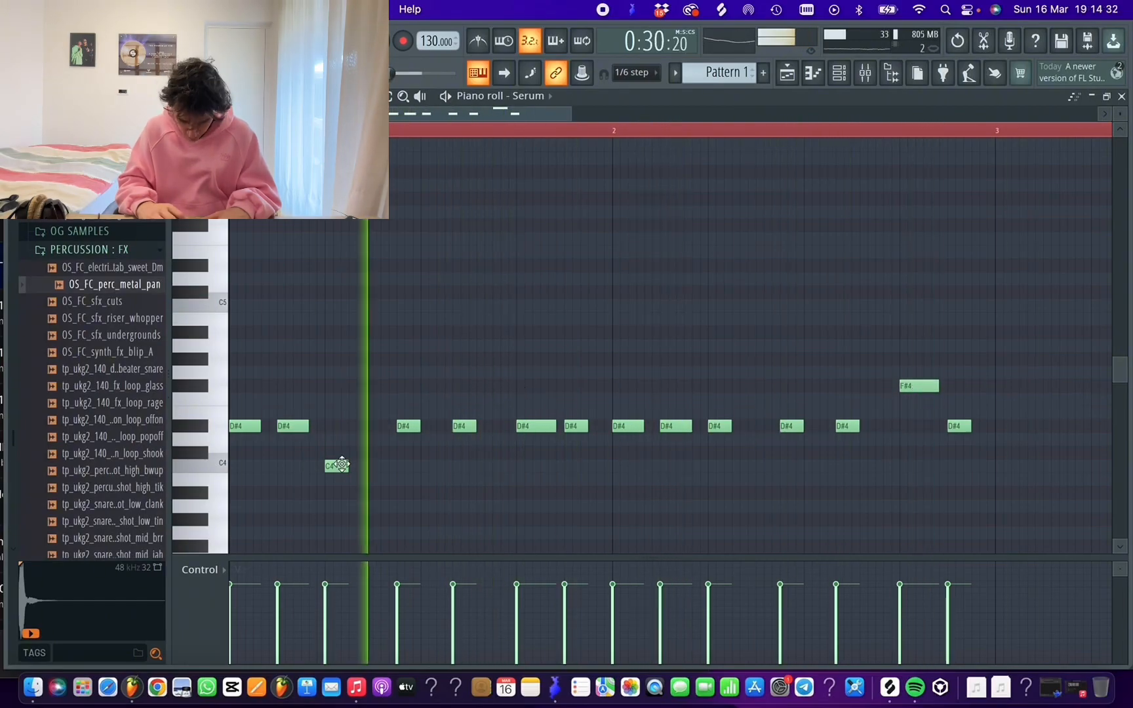
{"action": "key", "text": "space"}
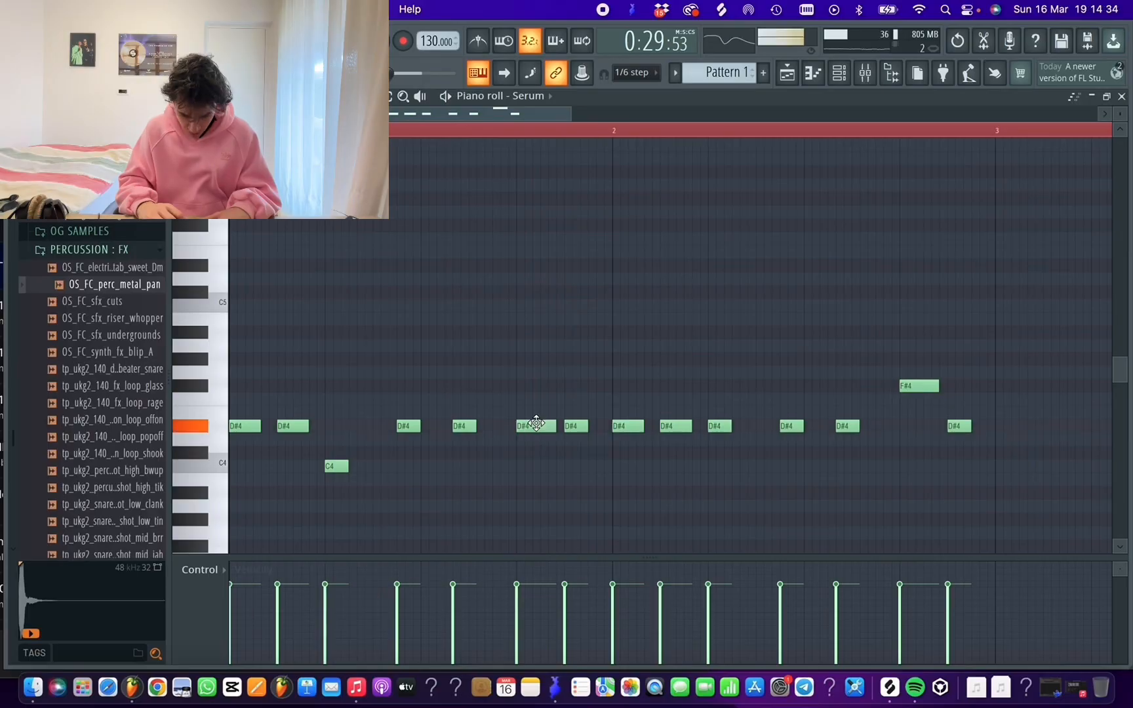
{"action": "key", "text": "space"}
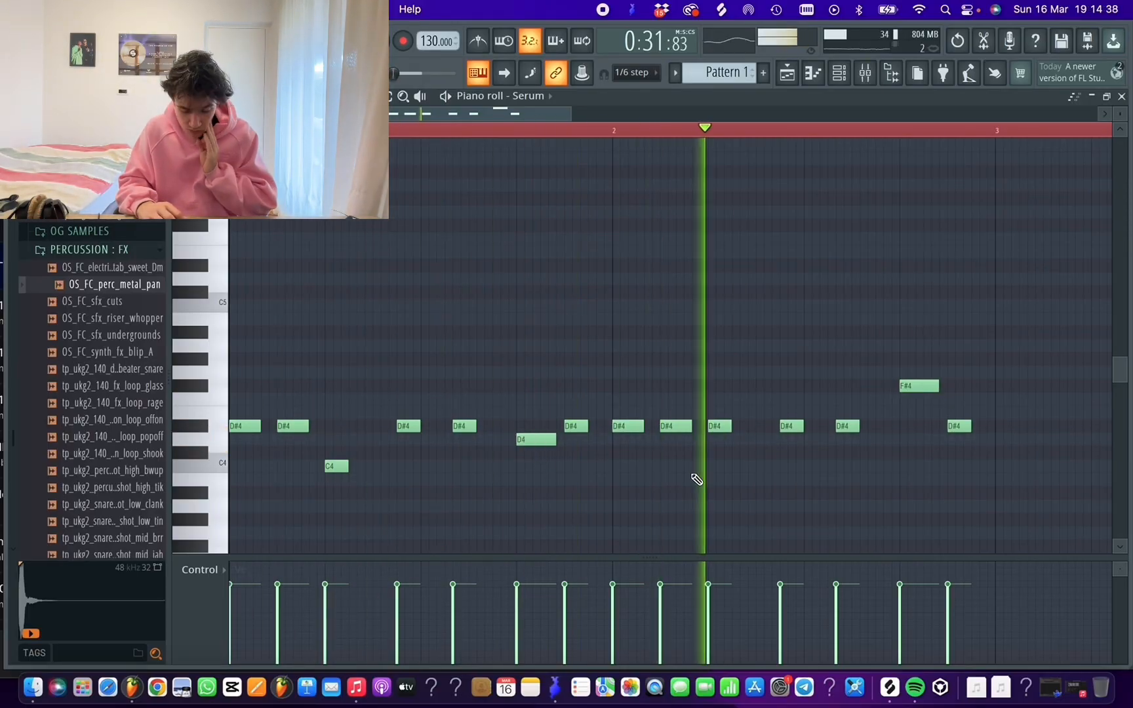
{"action": "key", "text": "space"}
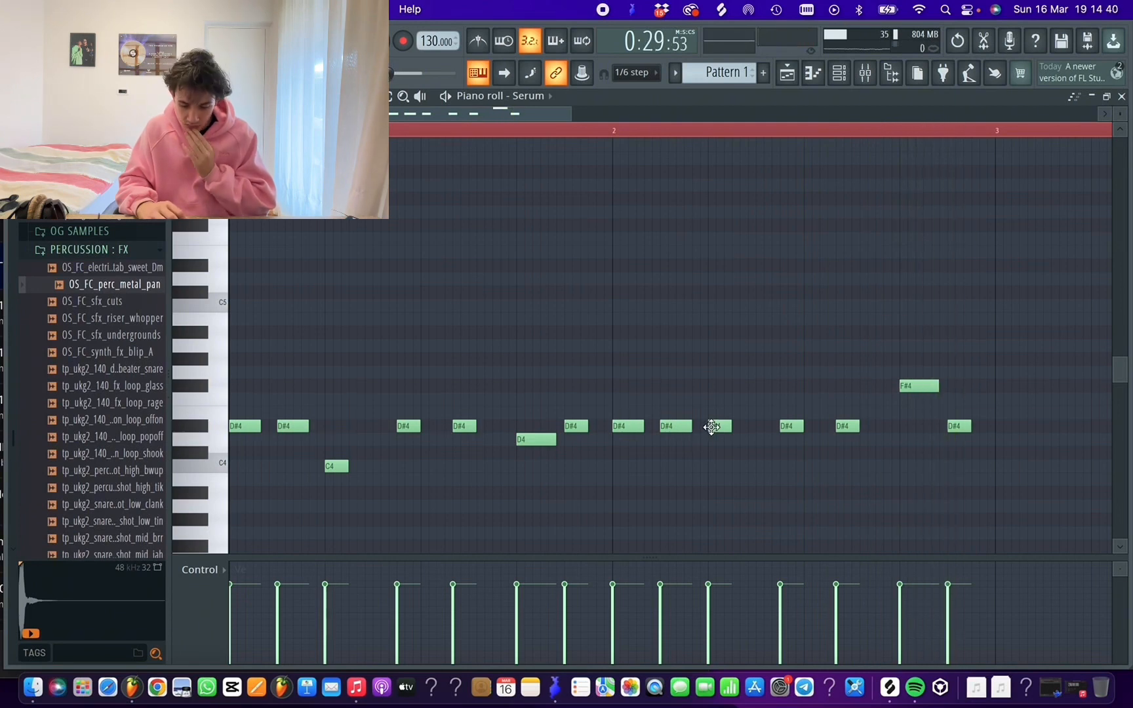
Lower the second bar's third note to C4 and play the bassline back
{"action": "left_click_drag", "start_coordinate": [715, 467], "coordinate": [715, 477]}
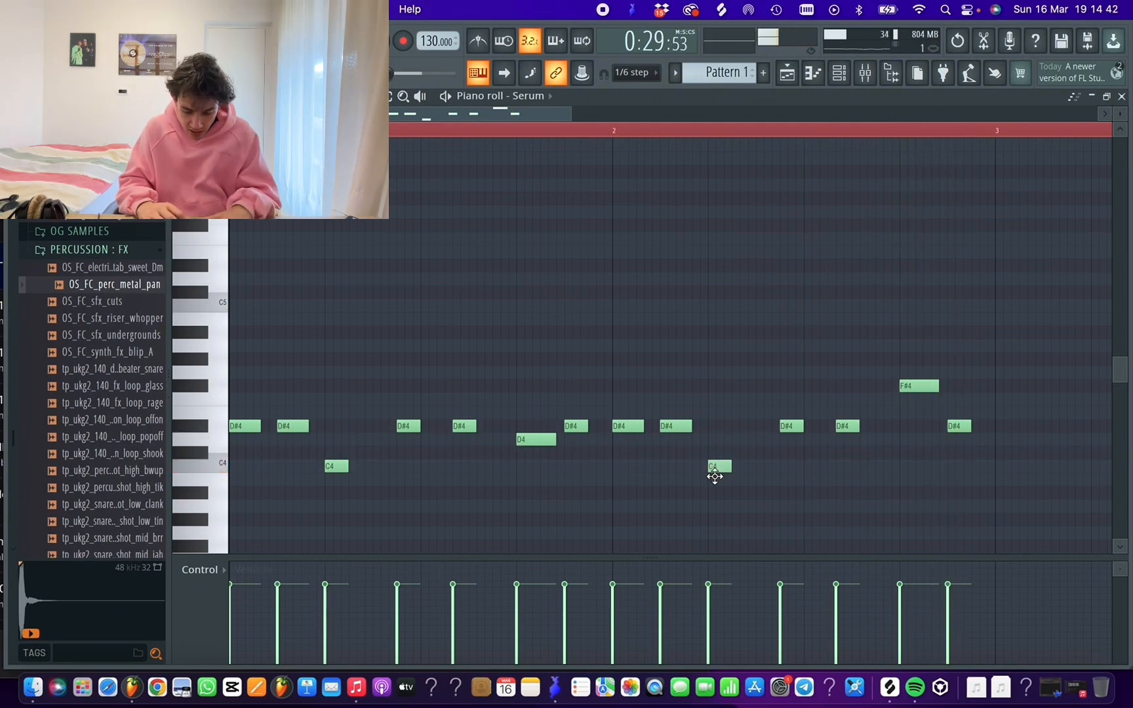
{"action": "key", "text": "space"}
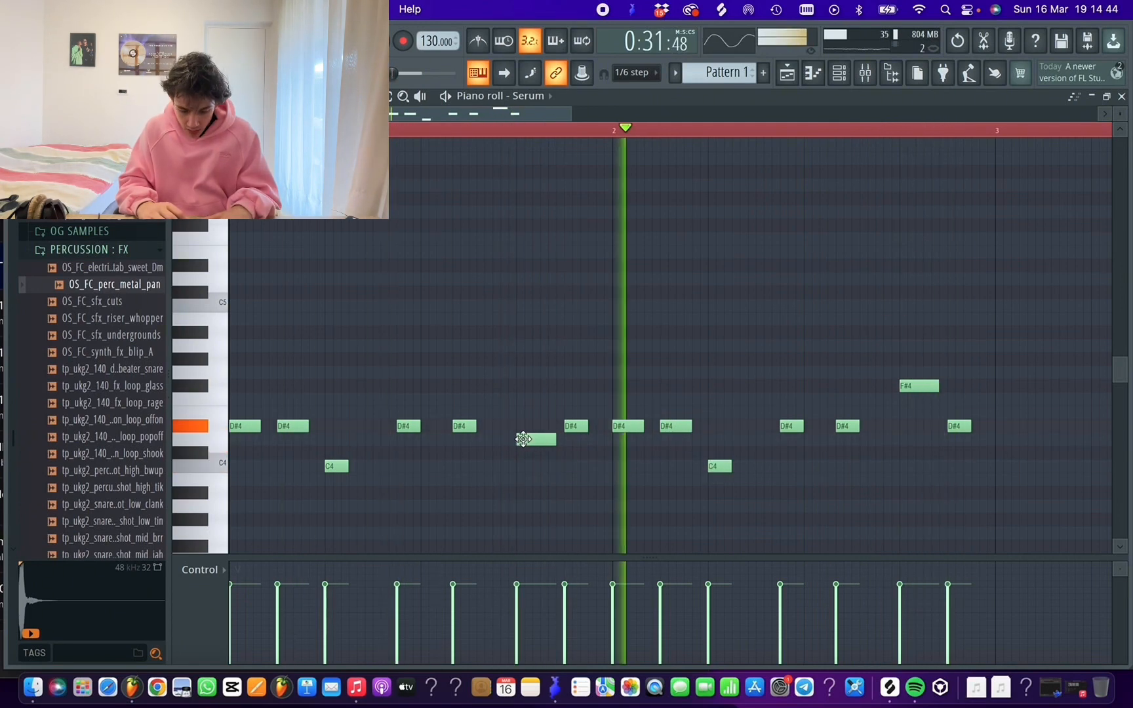
{"action": "key", "text": "space"}
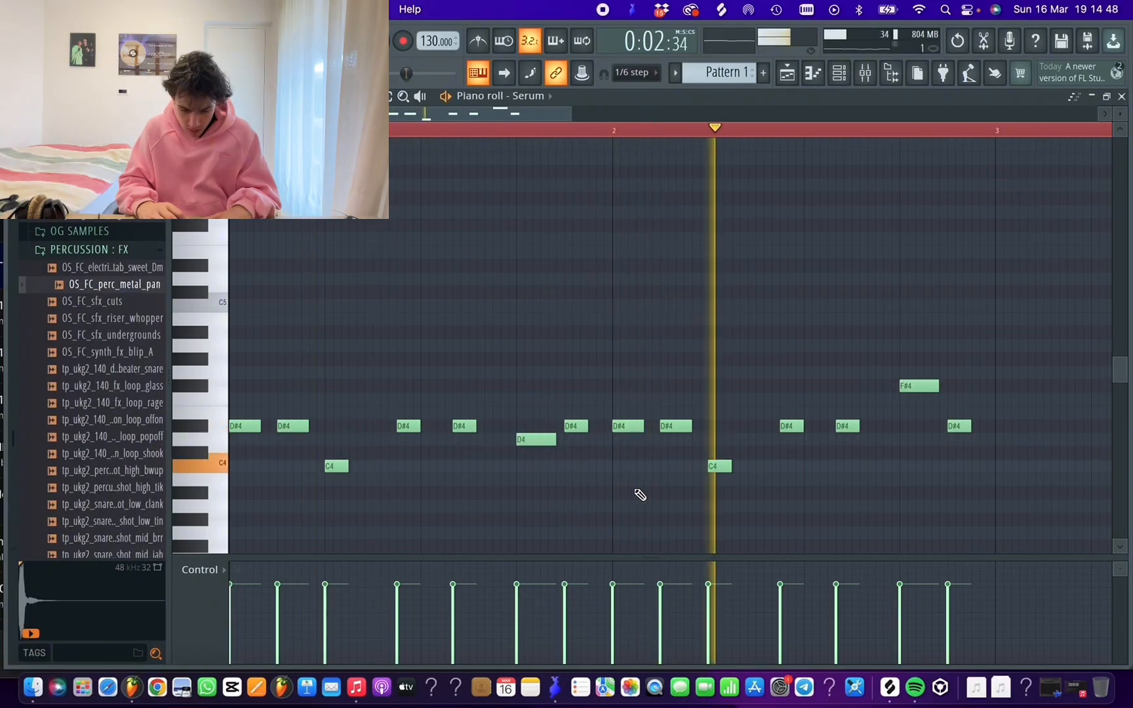
Try the second bar's fifth note a semitone lower at D4 during playback
{"action": "scroll", "coordinate": [685, 505], "scroll_direction": "down", "scroll_amount": 3}
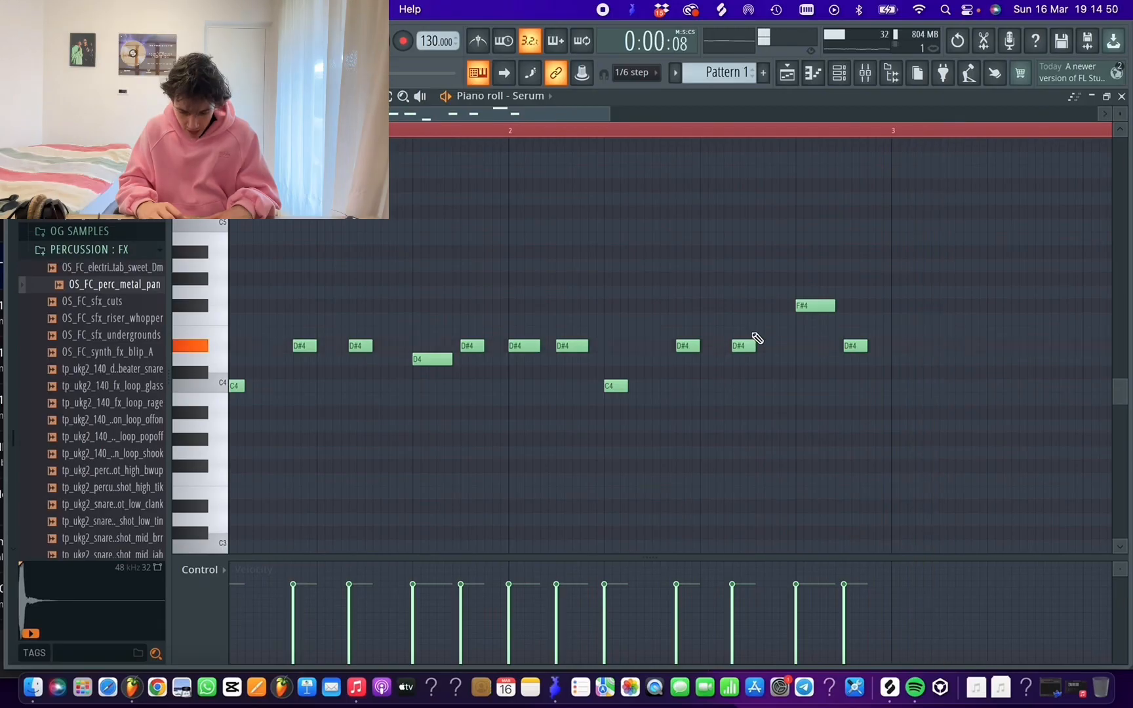
{"action": "left_click_drag", "start_coordinate": [743, 346], "coordinate": [743, 359]}
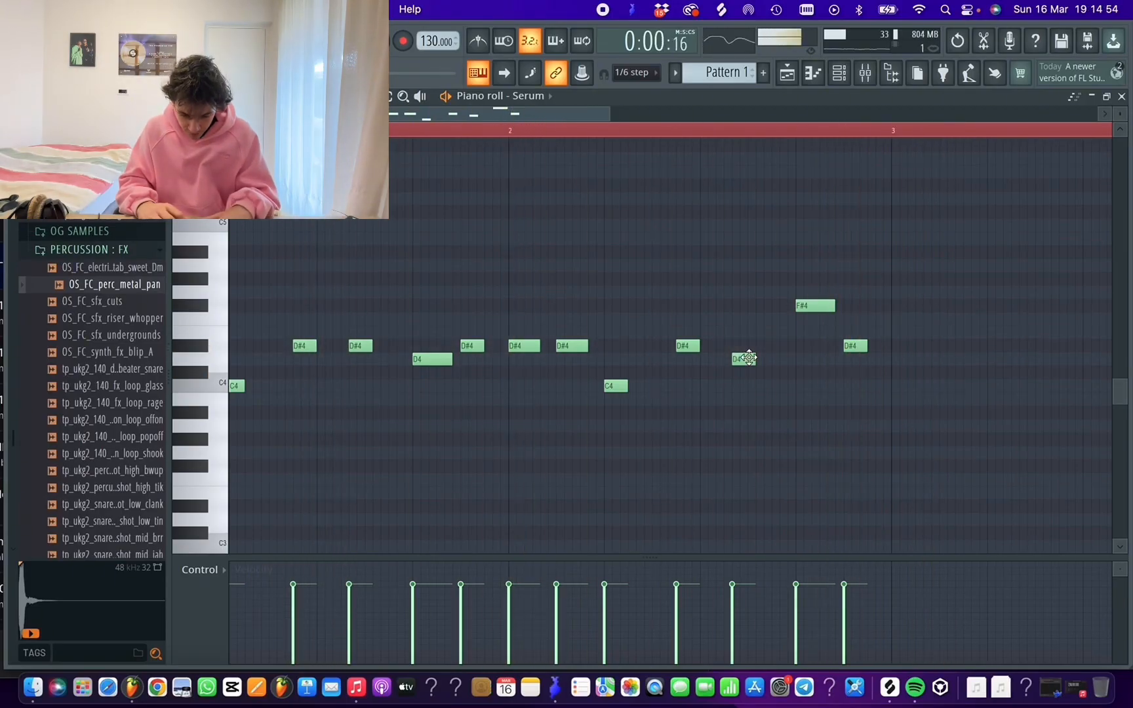
{"action": "left_click_drag", "start_coordinate": [740, 354], "coordinate": [743, 345]}
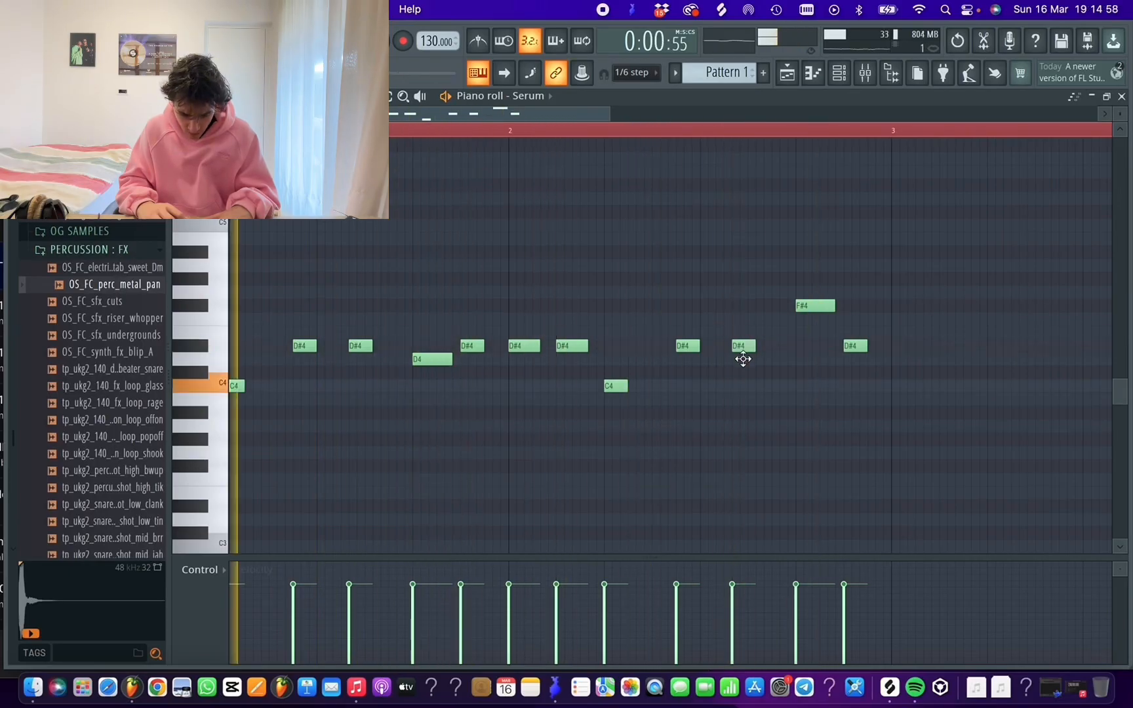
{"action": "left_click_drag", "start_coordinate": [743, 359], "coordinate": [744, 363]}
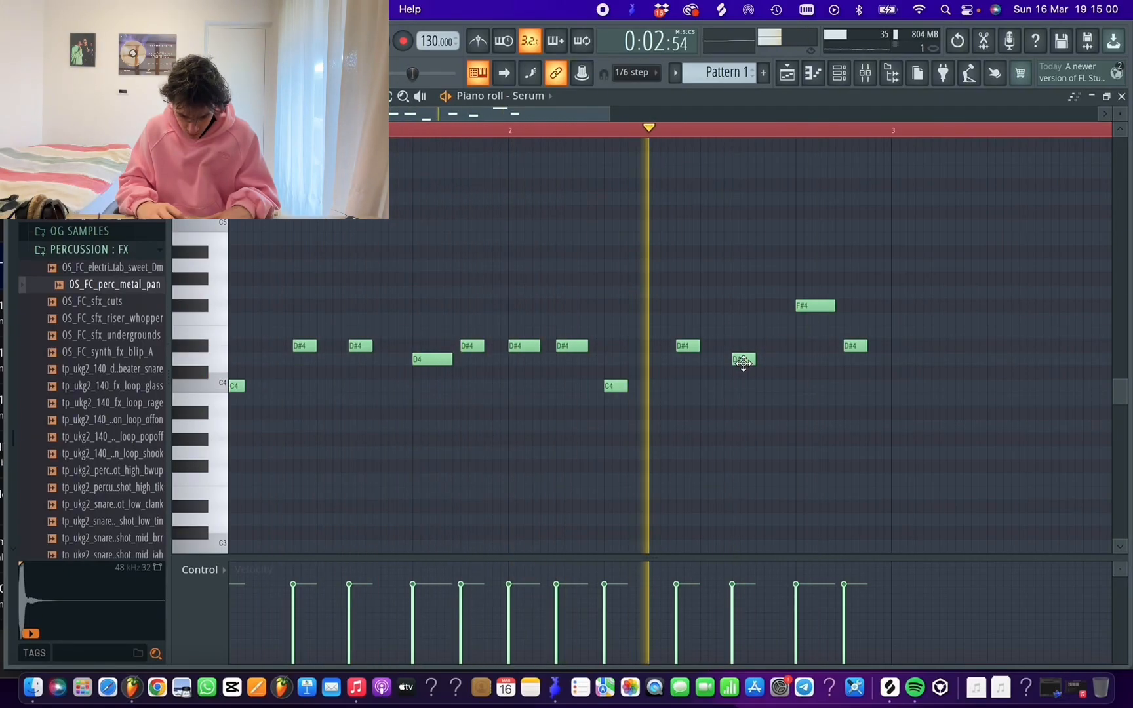
{"action": "left_click_drag", "start_coordinate": [743, 360], "coordinate": [743, 341]}
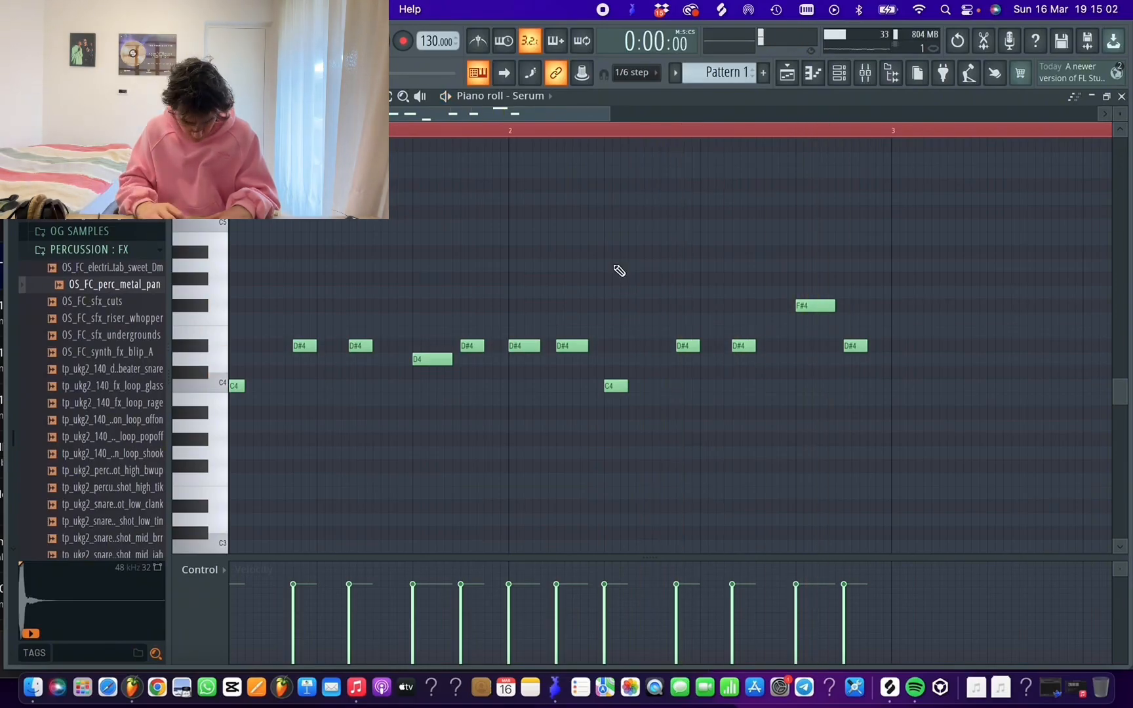
{"action": "left_click_drag", "start_coordinate": [460, 115], "coordinate": [381, 115]}
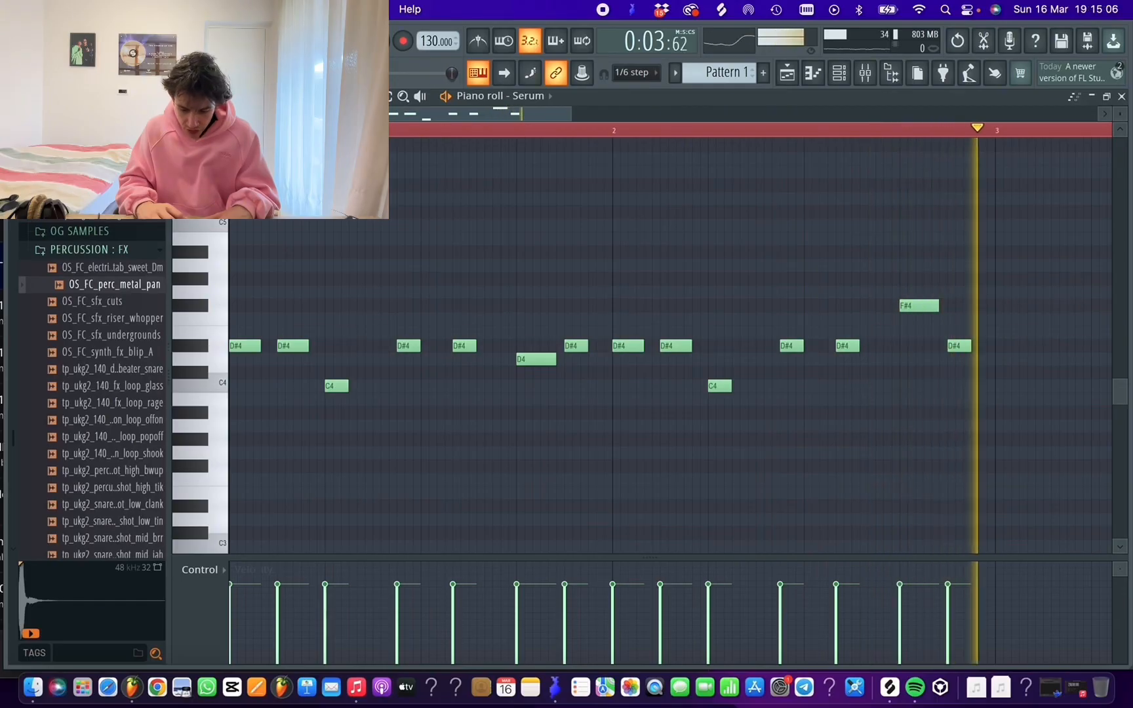
{"action": "key", "text": "space"}
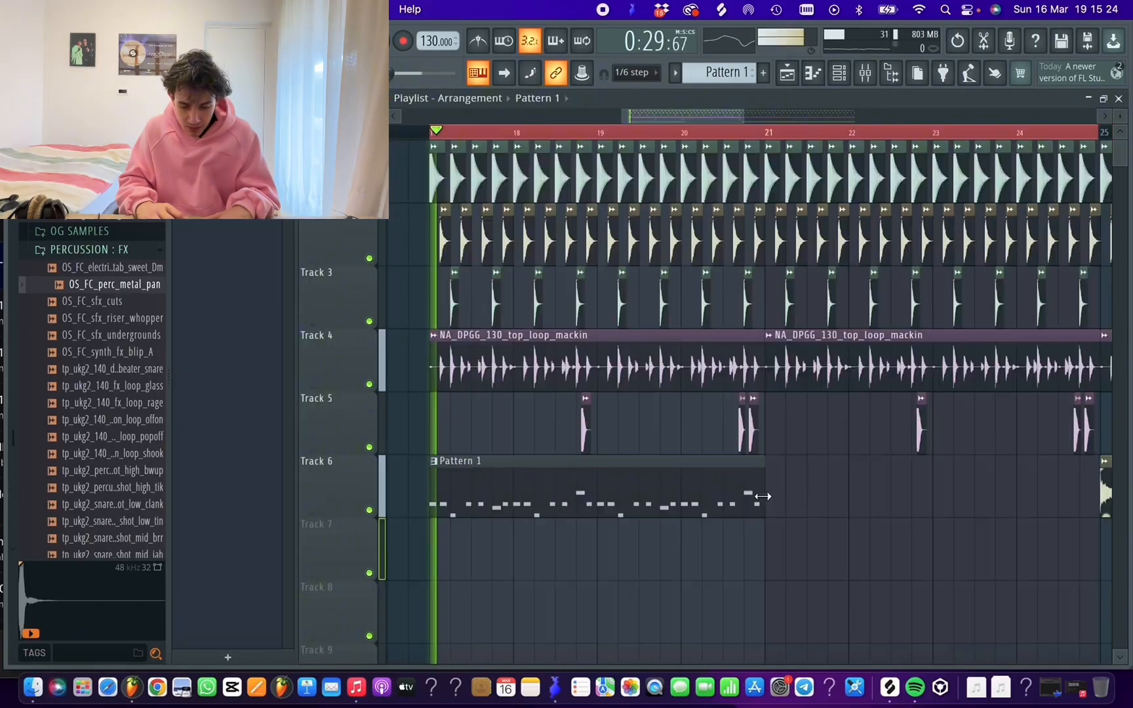
Add Fruity Parametric EQ 2 to the second effect slot of Serum's mixer track
{"action": "scroll", "coordinate": [764, 137], "scroll_direction": "up", "scroll_amount": 3}
{"action": "scroll", "coordinate": [766, 138], "scroll_direction": "up", "scroll_amount": 3}
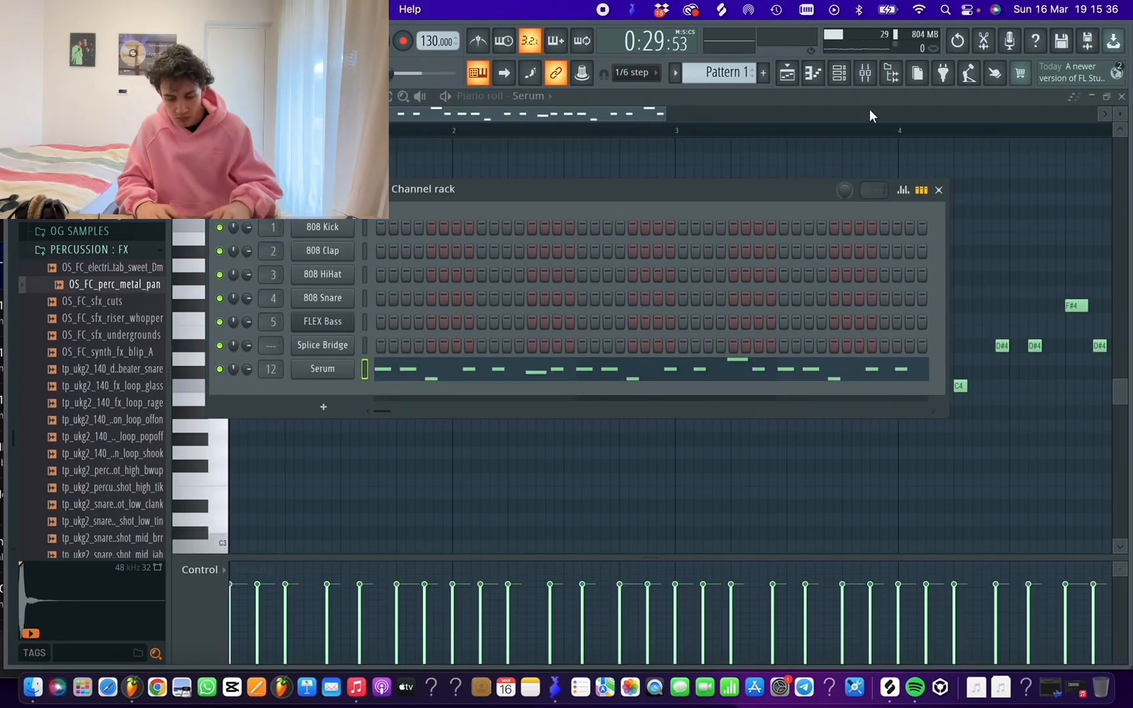
{"action": "left_click", "coordinate": [871, 75]}
{"action": "left_click", "coordinate": [940, 213]}
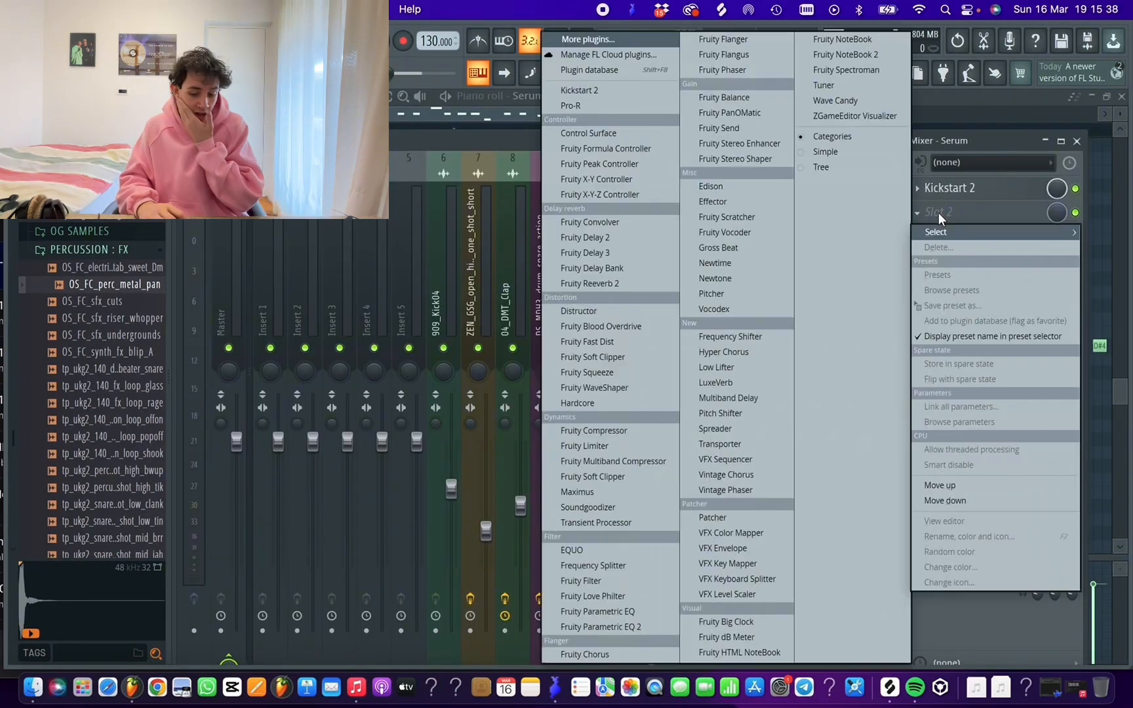
{"action": "left_click", "coordinate": [619, 626]}
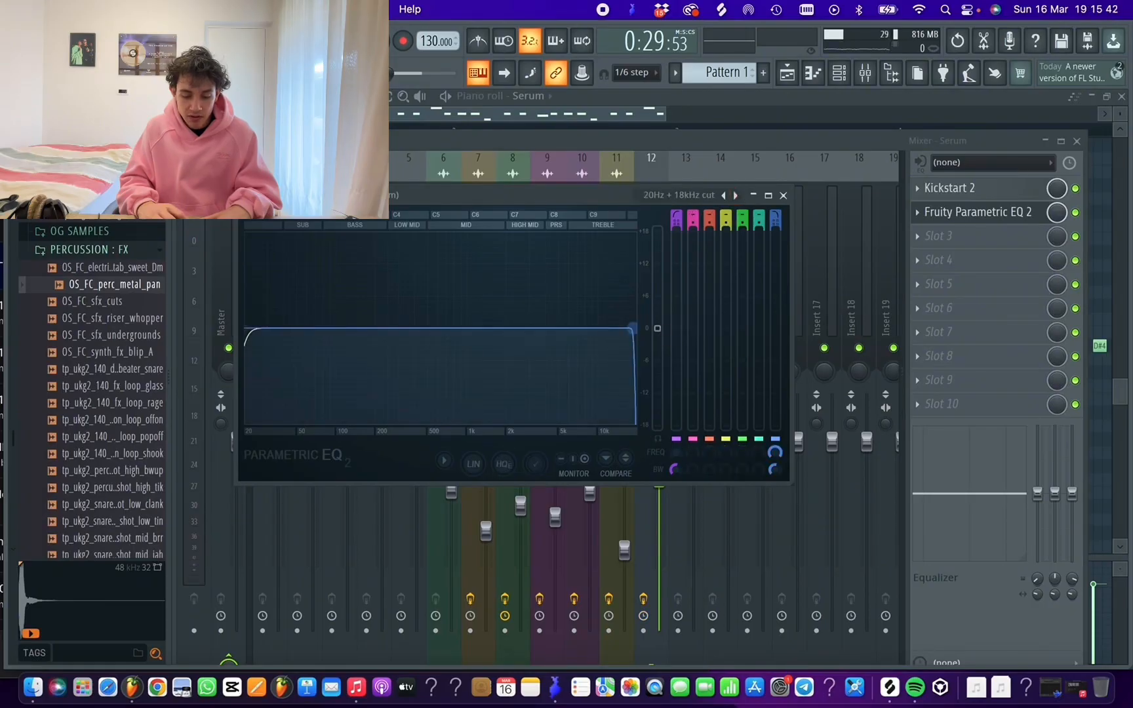
Bring the high cut of Serum's Fruity Parametric EQ 2 down to about 300 Hz and close the EQ
{"action": "left_click_drag", "start_coordinate": [632, 327], "coordinate": [374, 328]}
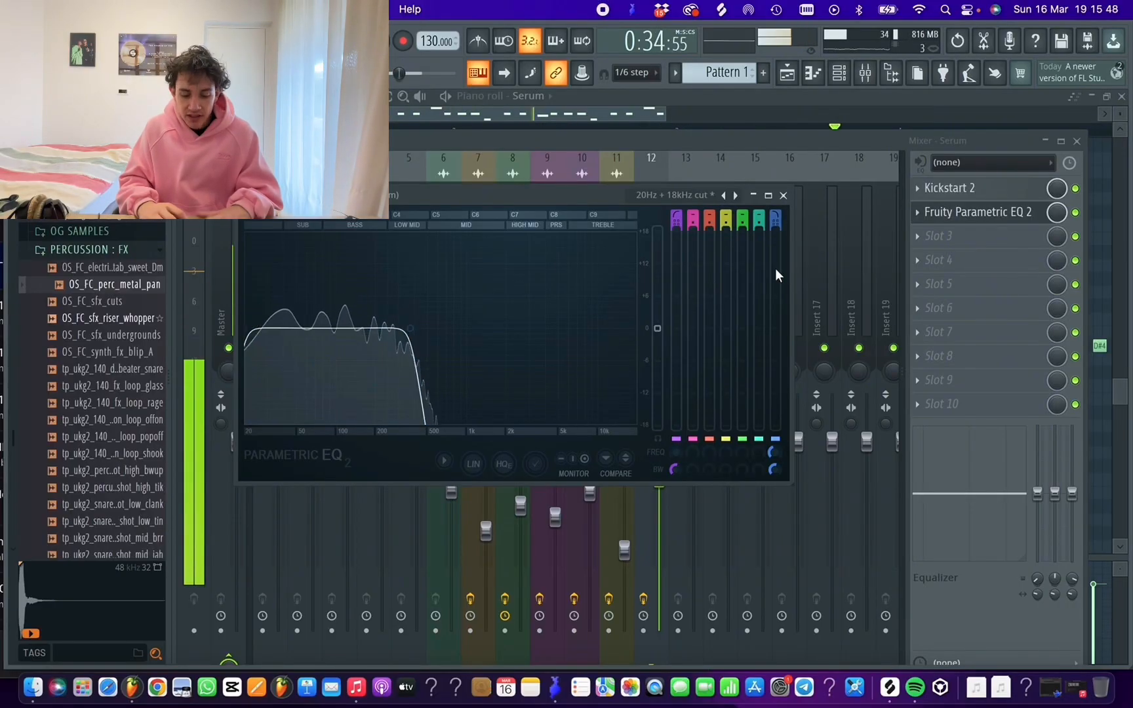
{"action": "left_click", "coordinate": [785, 196]}
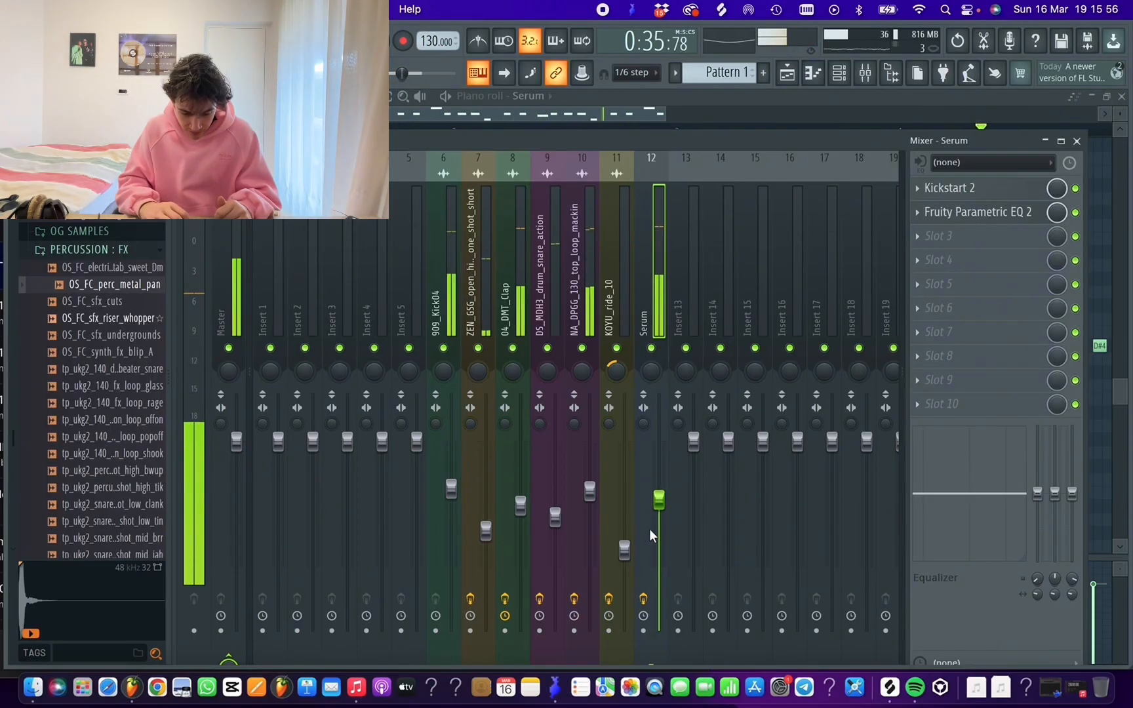
Add Soundgoodizer to the third effect slot of Serum's mixer track and raise the track's fader slightly
{"action": "left_click", "coordinate": [945, 235]}
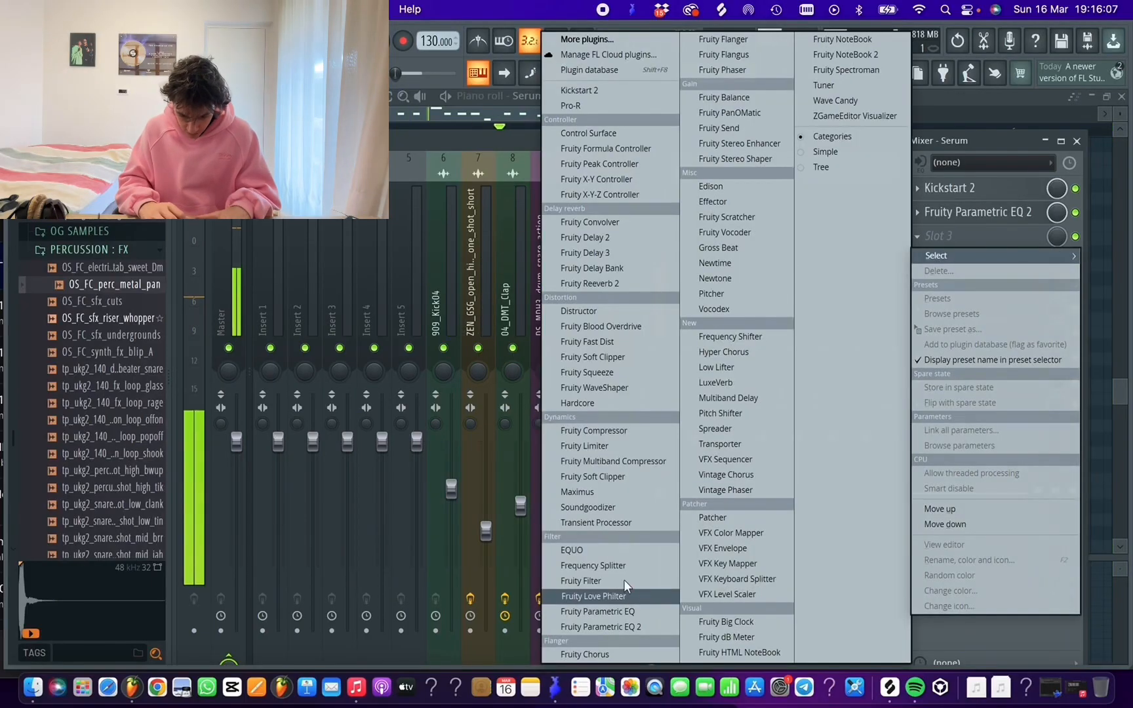
{"action": "left_click", "coordinate": [608, 511]}
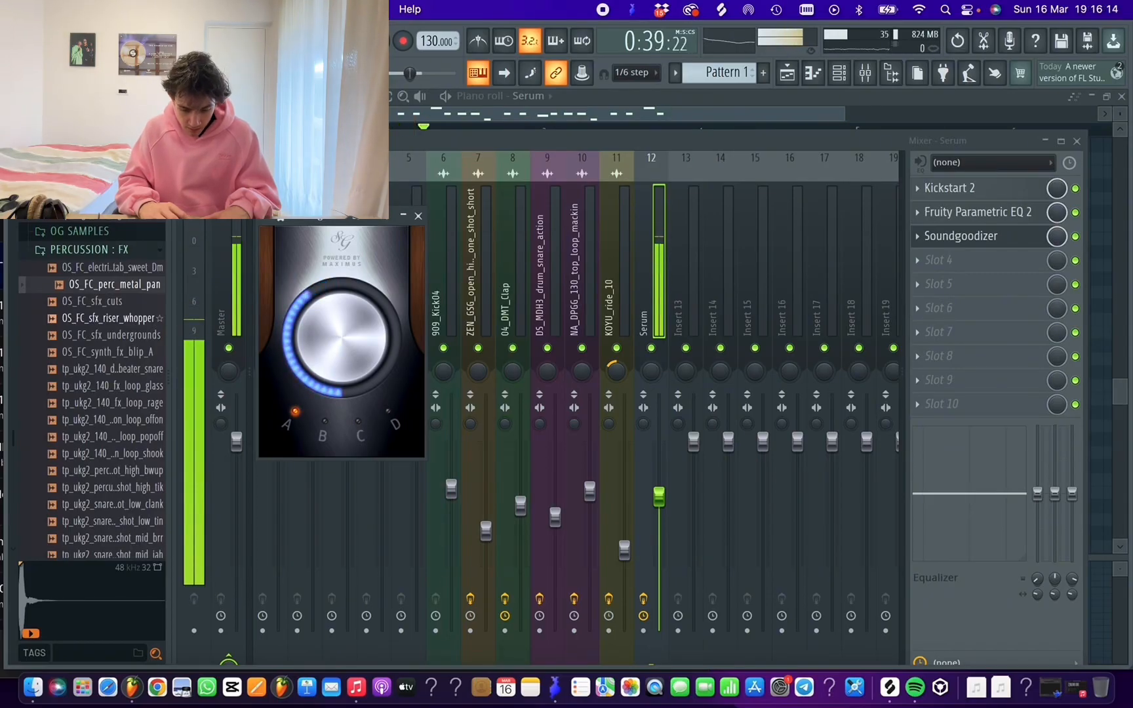
{"action": "left_click_drag", "start_coordinate": [661, 497], "coordinate": [662, 494]}
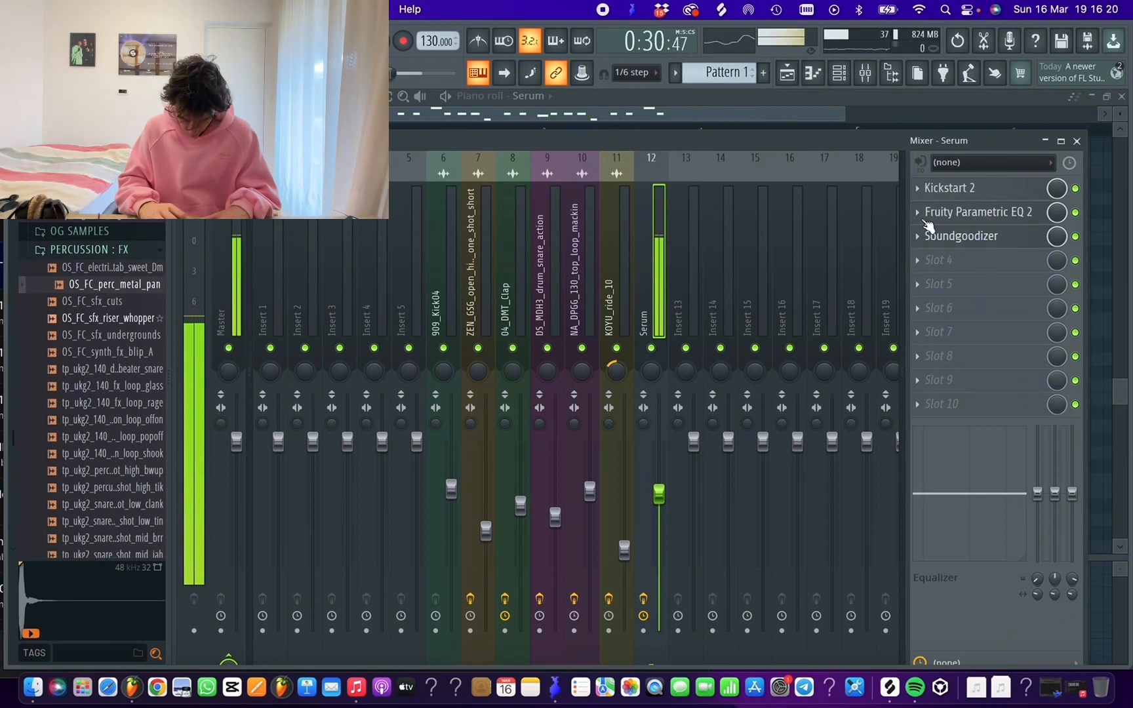
Move Fruity Parametric EQ 2 one slot down, below Soundgoodizer, in Serum's effect chain
{"action": "left_click", "coordinate": [917, 213]}
{"action": "left_click", "coordinate": [950, 501]}
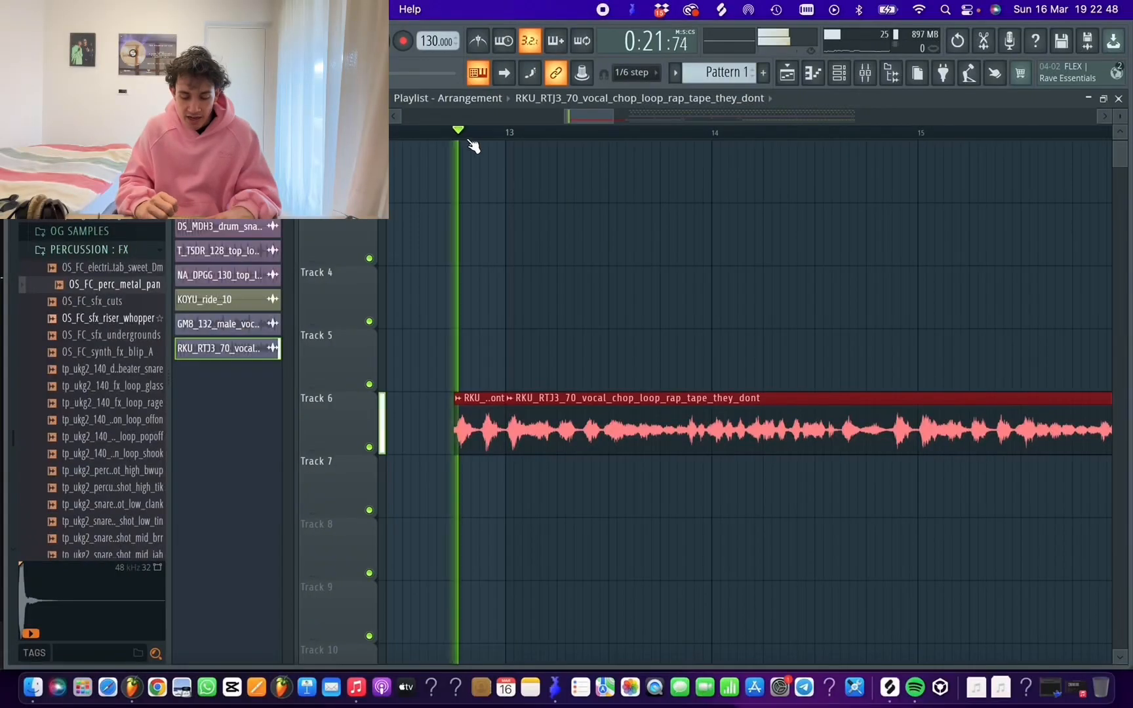
{"action": "left_click", "coordinate": [741, 252]}
{"action": "right_click", "coordinate": [762, 255]}
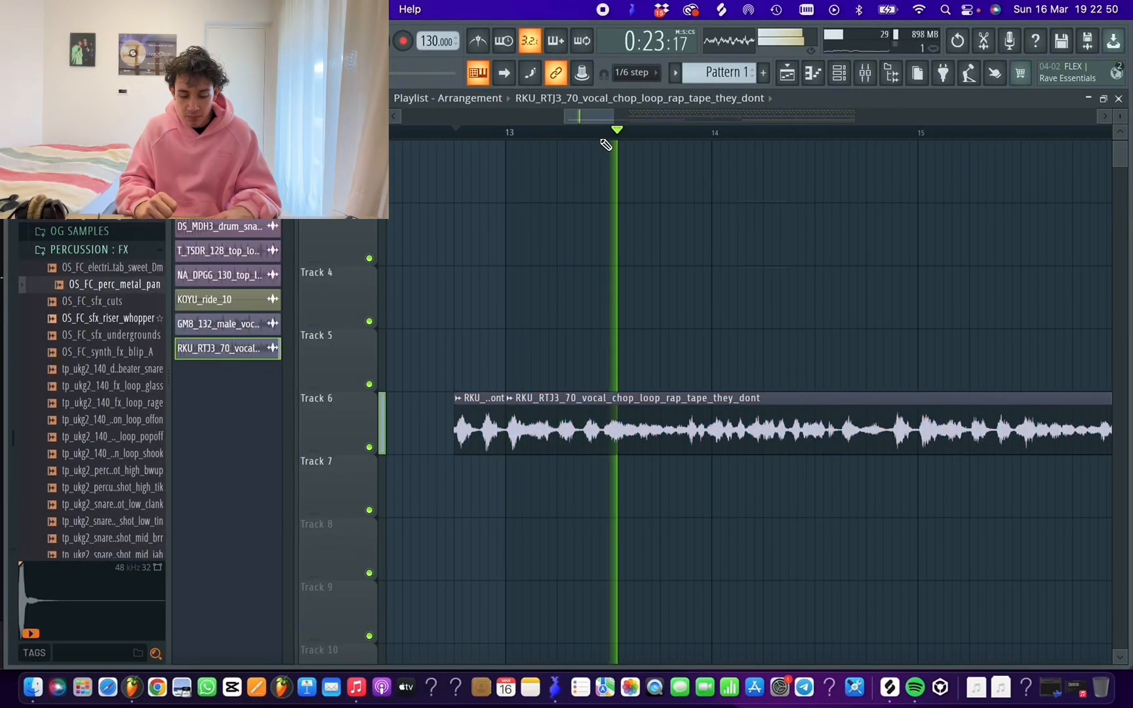
Add Kickstart 2 to the first effect slot of the RKU_RTJ3_70 vocal chop's mixer track
{"action": "left_click_drag", "start_coordinate": [616, 115], "coordinate": [721, 115]}
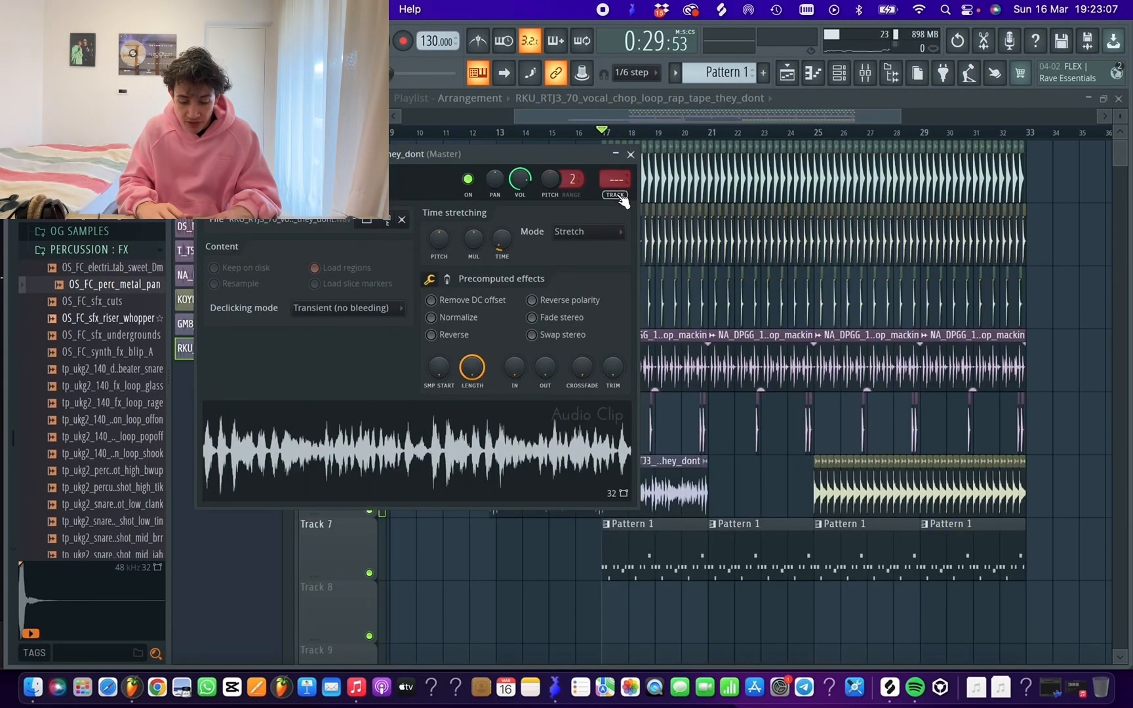
{"action": "left_click", "coordinate": [622, 196]}
{"action": "left_click", "coordinate": [948, 190]}
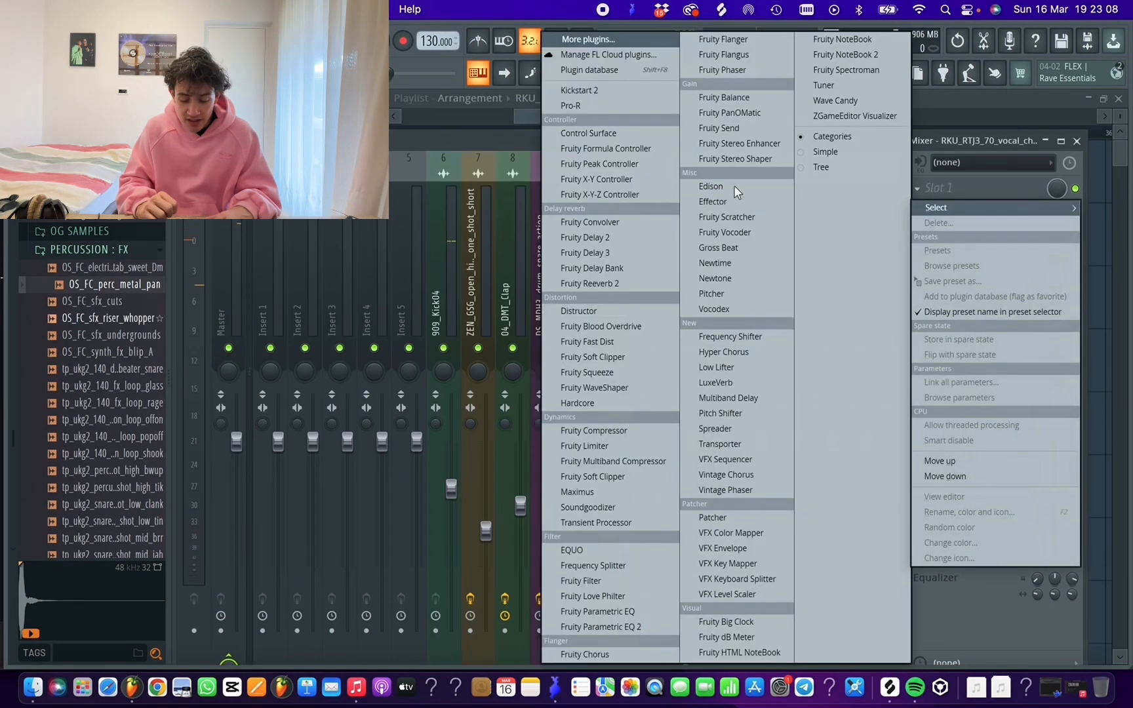
{"action": "left_click", "coordinate": [601, 88]}
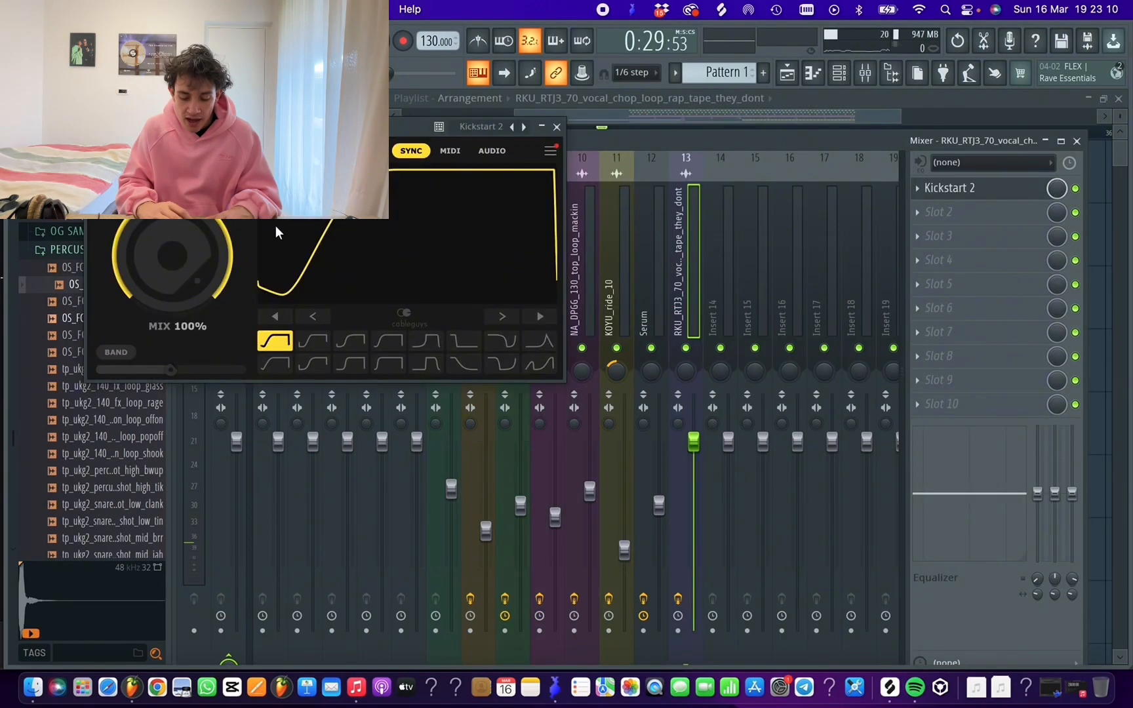
Create an automation clip for the mix level of the vocal chop's Kickstart 2 and close the plugin
{"action": "right_click", "coordinate": [1060, 194]}
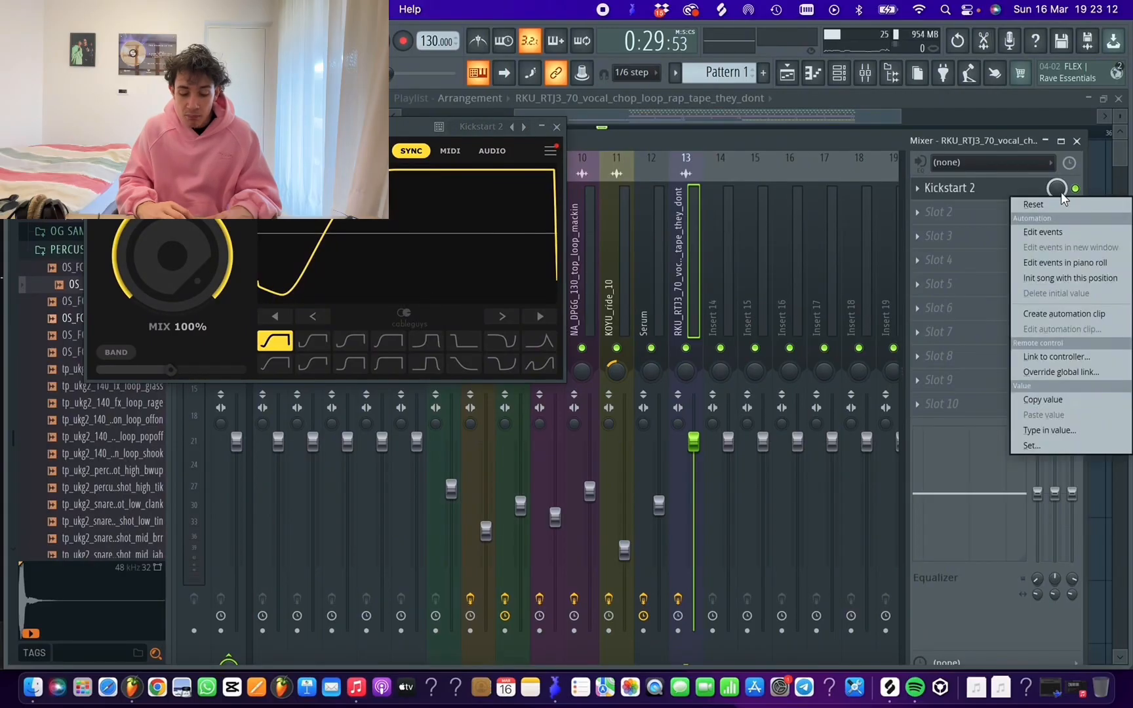
{"action": "left_click", "coordinate": [1055, 314]}
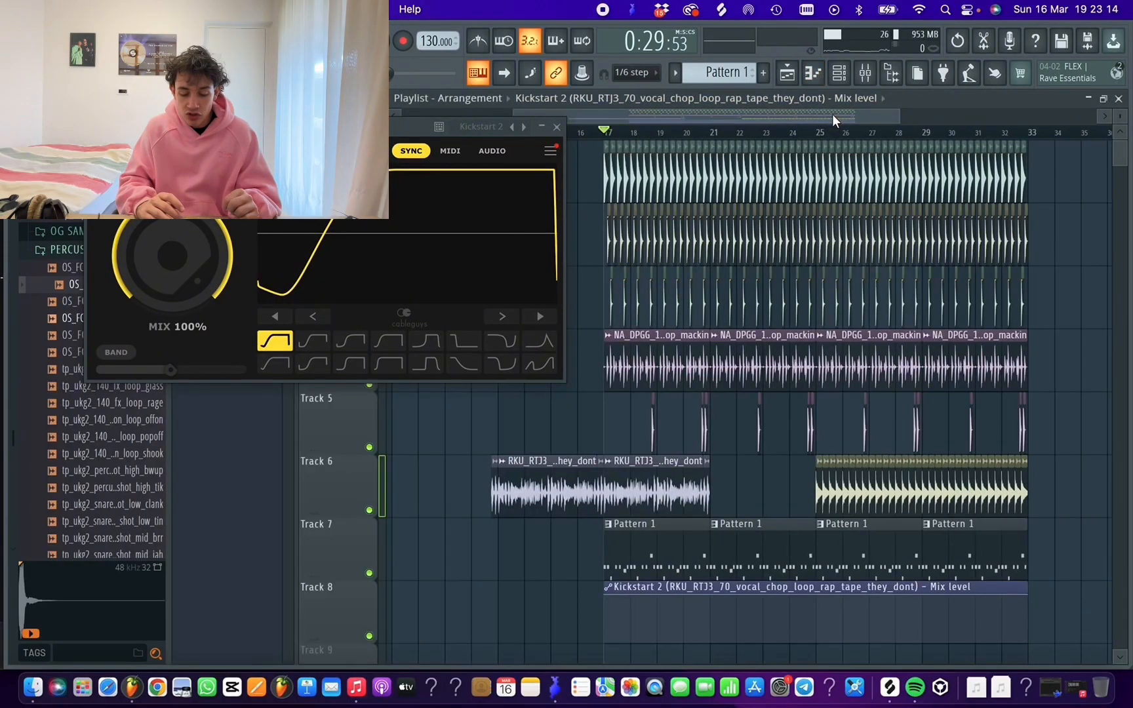
{"action": "left_click", "coordinate": [557, 127]}
Extend the Kickstart 2 automation clip on Track 8 back over the intro, keeping the mix level at zero until bar 17 and full from there
{"action": "scroll", "coordinate": [643, 473], "scroll_direction": "down", "scroll_amount": 6}
{"action": "scroll", "coordinate": [656, 448], "scroll_direction": "up", "scroll_amount": 4}
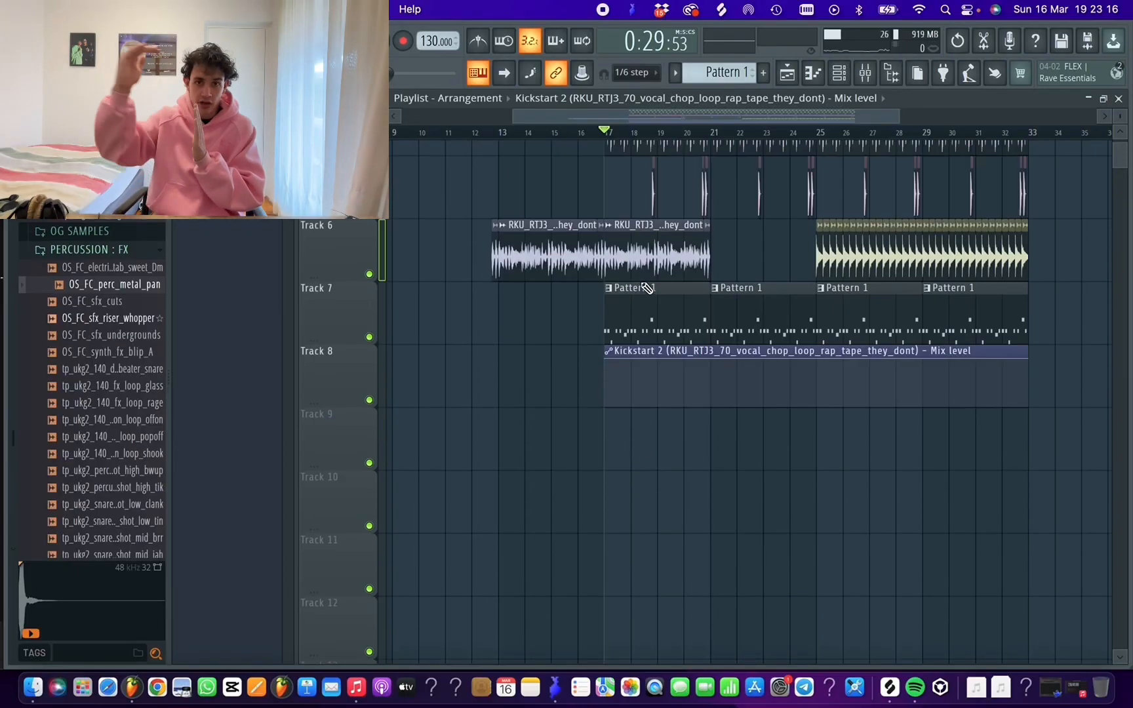
{"action": "left_click_drag", "start_coordinate": [650, 463], "coordinate": [523, 463]}
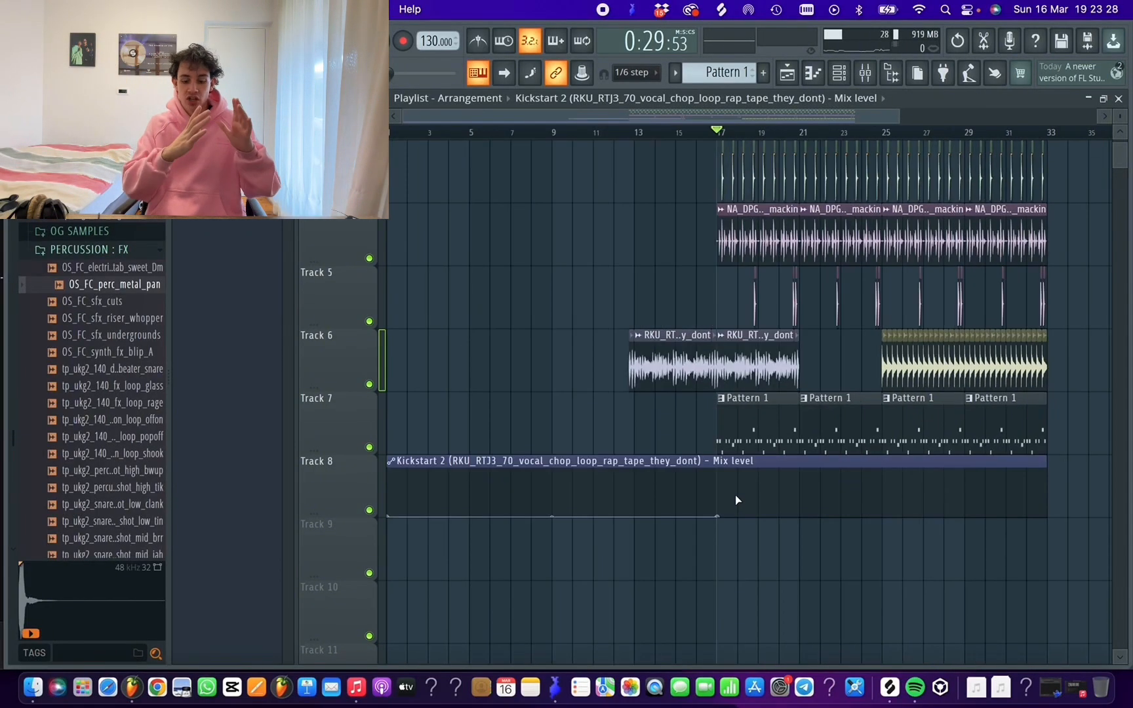
{"action": "left_click_drag", "start_coordinate": [735, 496], "coordinate": [694, 381]}
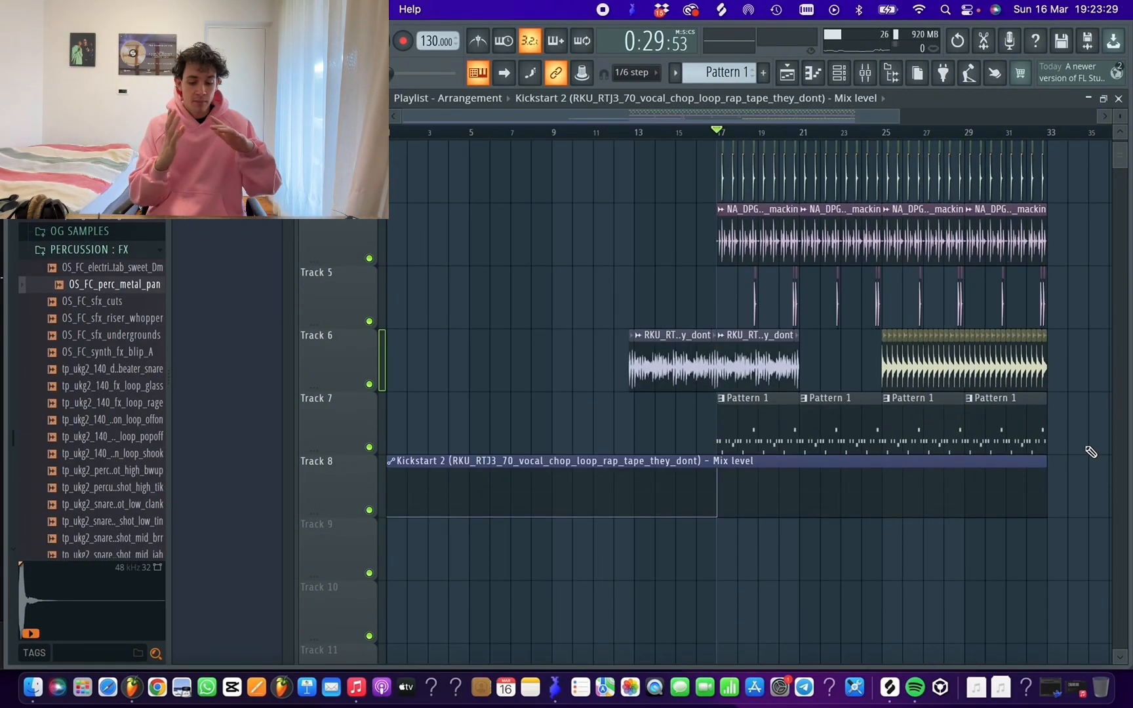
{"action": "scroll", "coordinate": [1068, 135], "scroll_direction": "up", "scroll_amount": 6}
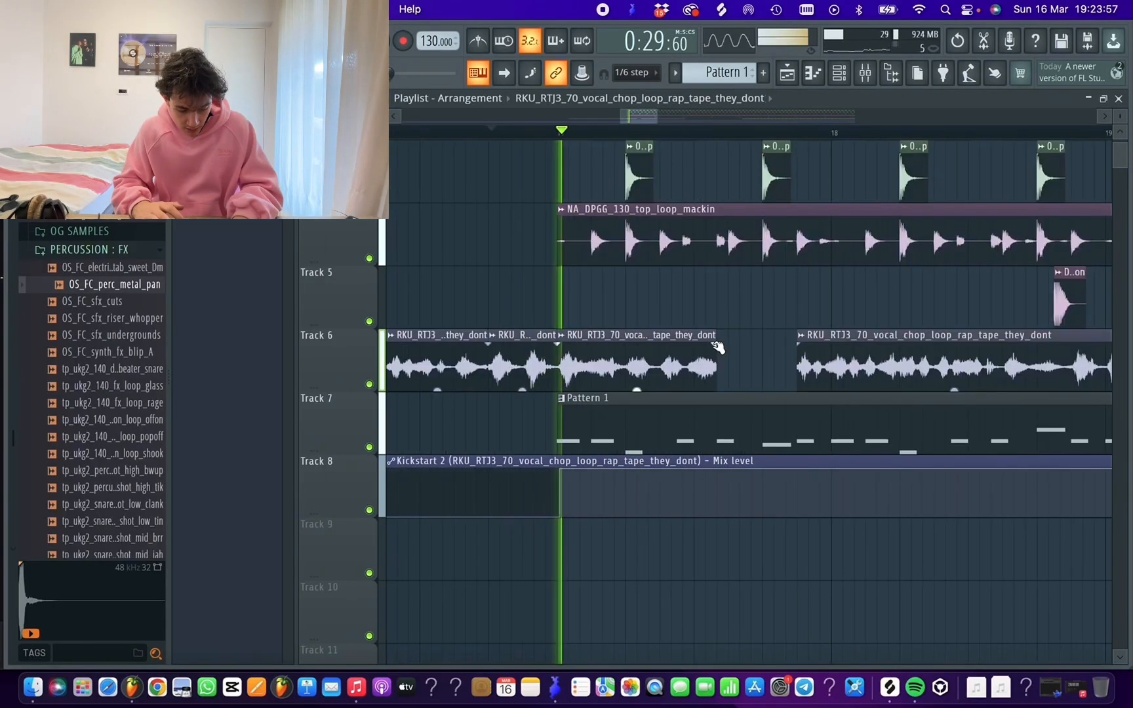
Lengthen the short vocal chop clip starting at bar 17 slightly, with a fade-out at its end, and play it back
{"action": "key", "text": "space"}
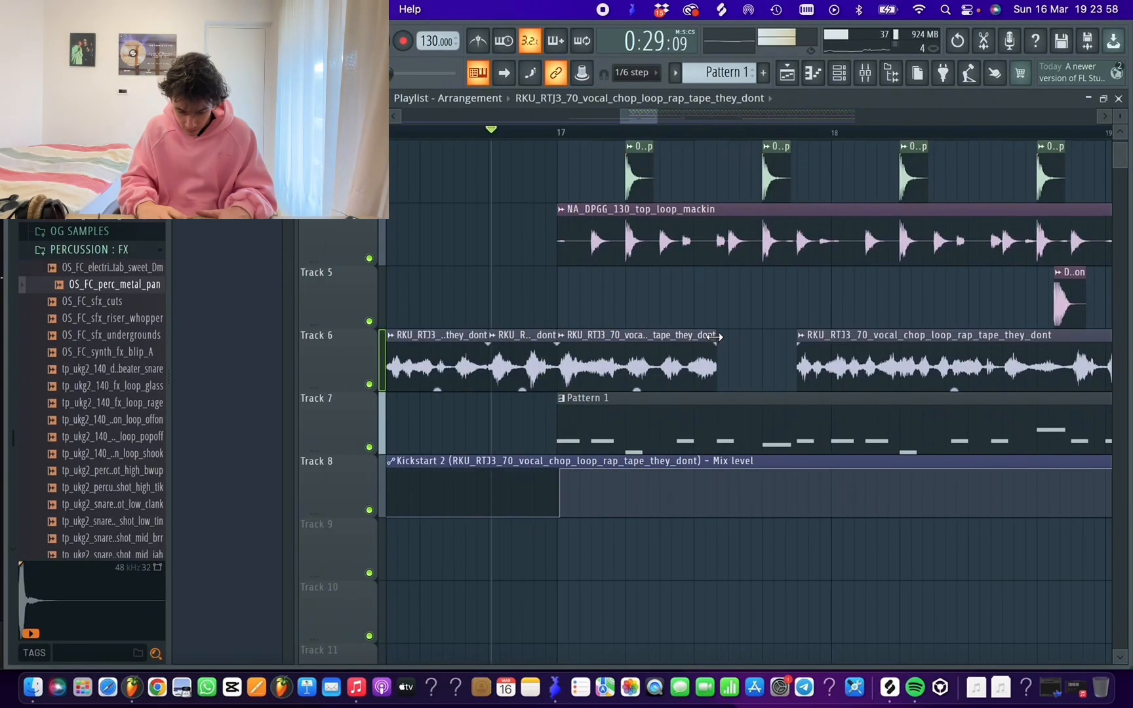
{"action": "key", "text": "space"}
{"action": "mouse_move", "coordinate": [717, 339]}
{"action": "left_mouse_down"}
{"action": "mouse_move", "coordinate": [751, 338]}
{"action": "mouse_move", "coordinate": [719, 345]}
{"action": "left_mouse_up"}
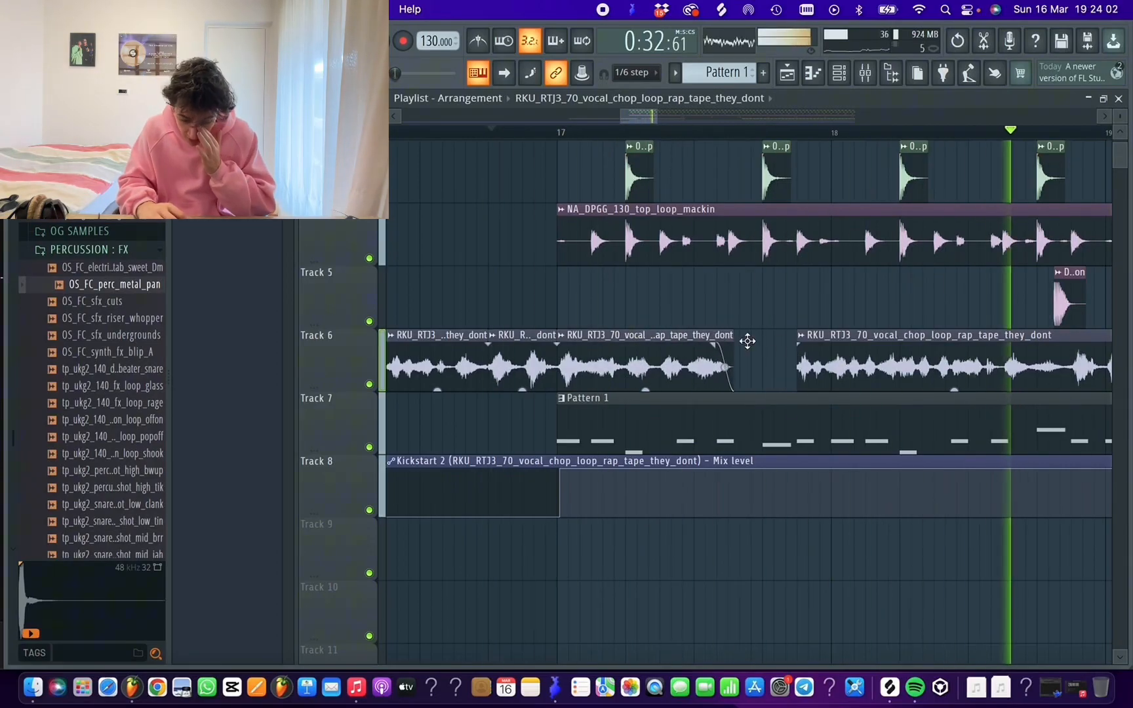
{"action": "scroll", "coordinate": [879, 319], "scroll_direction": "up", "scroll_amount": 1}
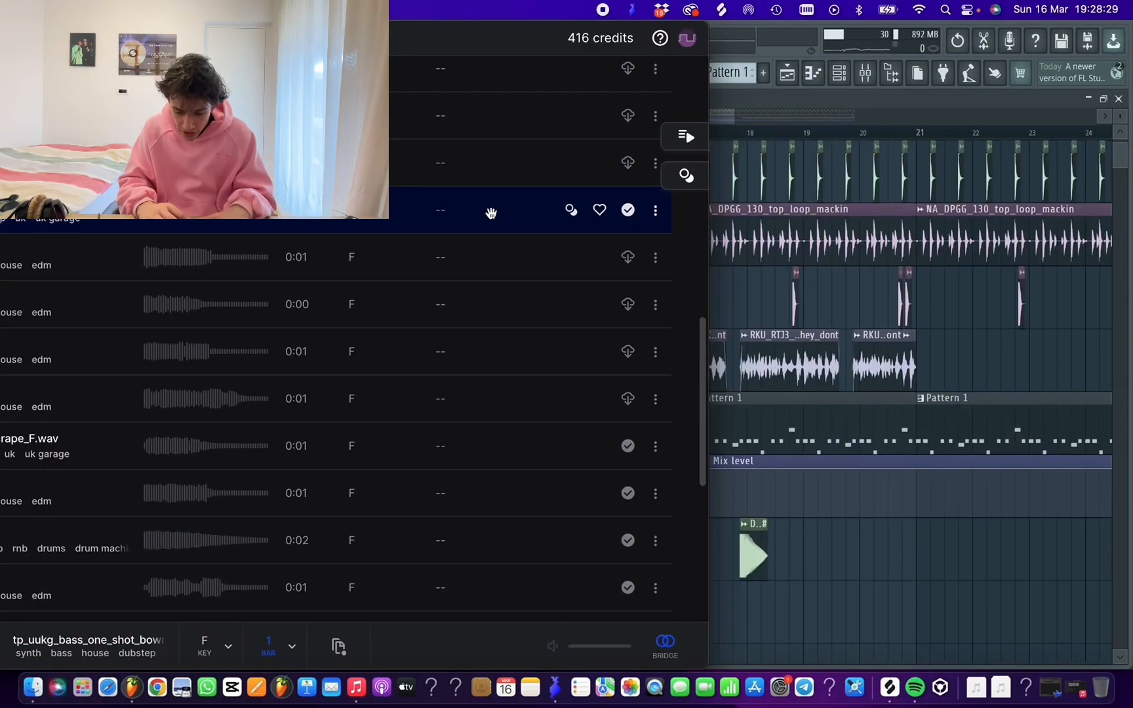
Place tp_uukg_bass_one_shot_bowm_F on Track 10 at bar 17 and route it to its own mixer track
{"action": "left_click_drag", "start_coordinate": [491, 213], "coordinate": [716, 609]}
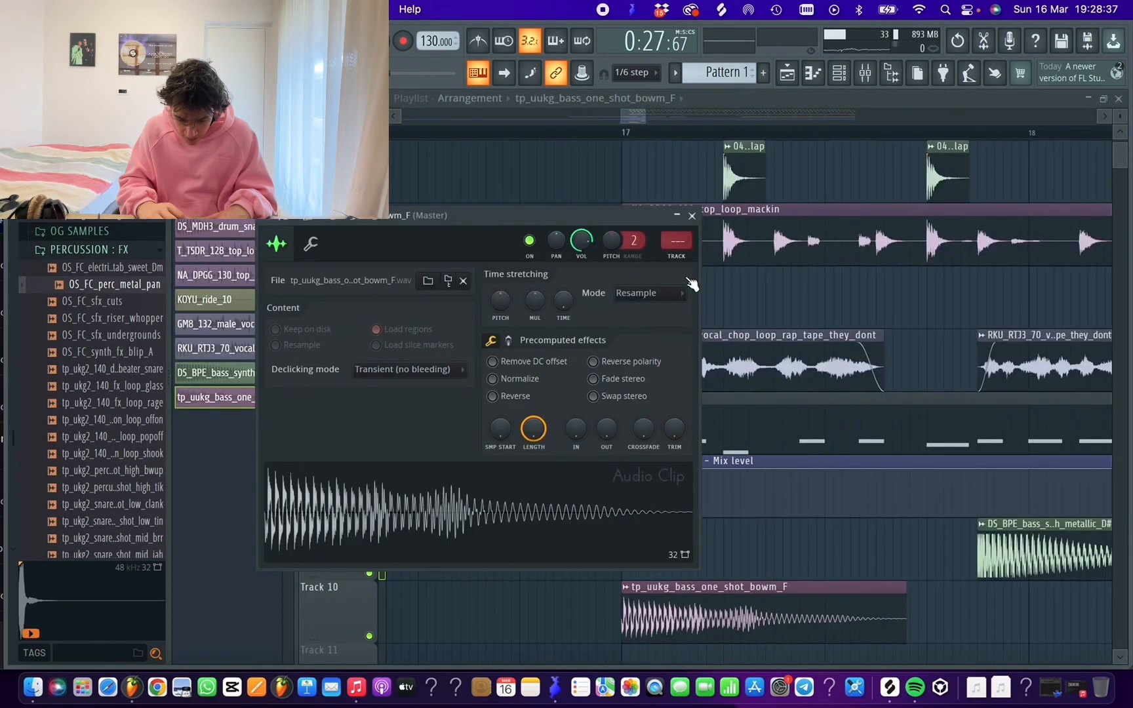
{"action": "left_click", "coordinate": [680, 258]}
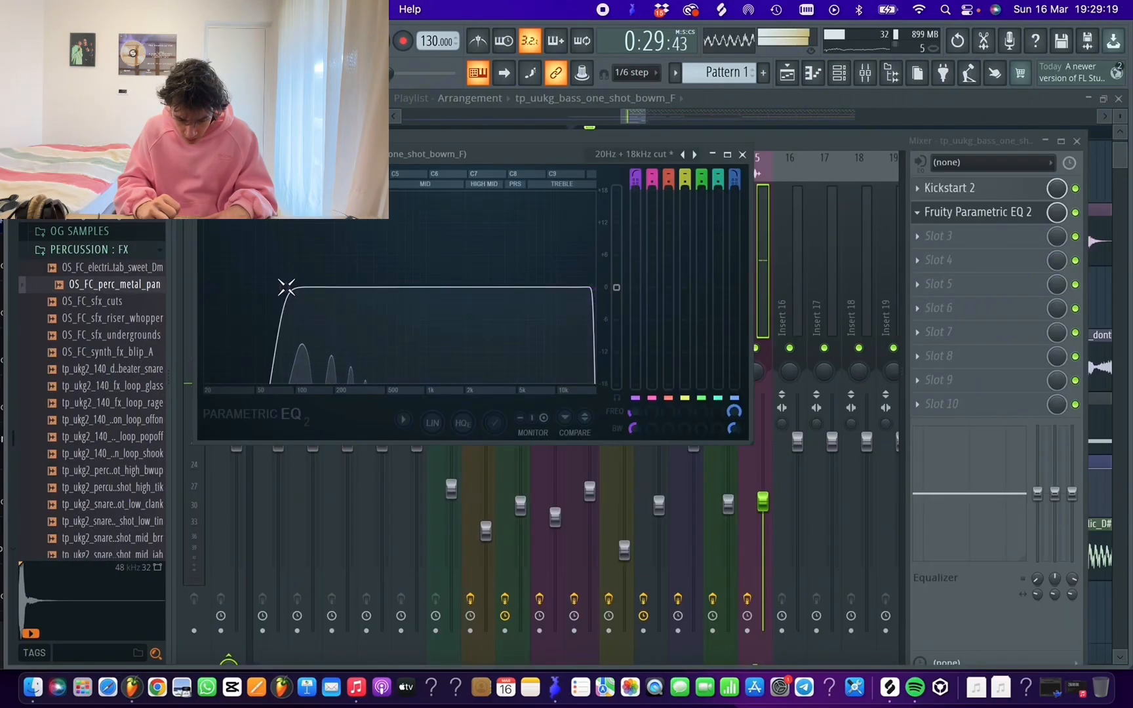
Raise the bass one-shot's mixer fader and play the arrangement to check its level
{"action": "key", "text": "space"}
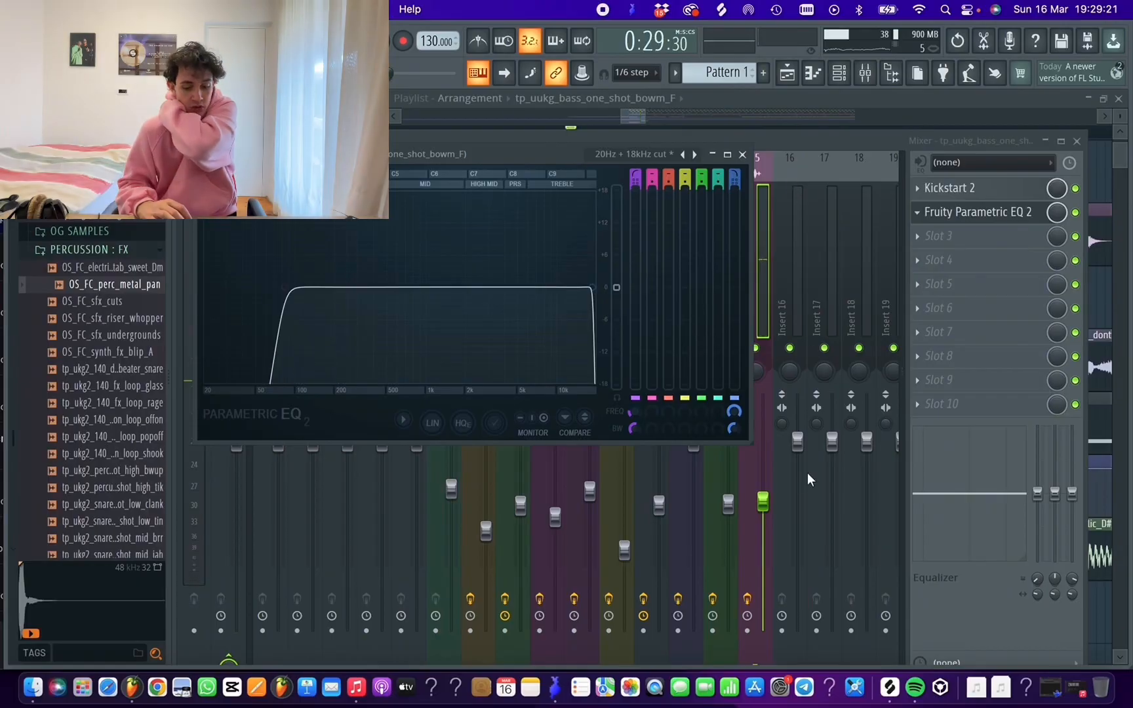
{"action": "left_click_drag", "start_coordinate": [763, 502], "coordinate": [763, 475]}
{"action": "key", "text": "space"}
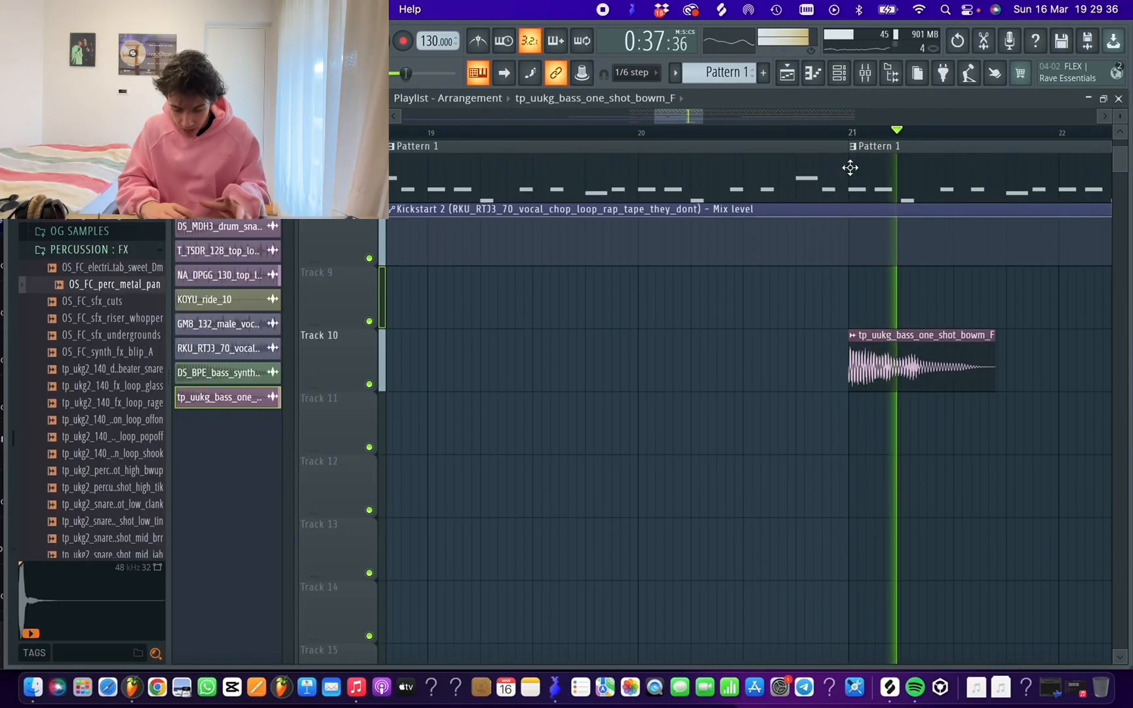
{"action": "key", "text": "space"}
Add another Serum instrument to the channel rack
{"action": "scroll", "coordinate": [836, 138], "scroll_direction": "down", "scroll_amount": 4}
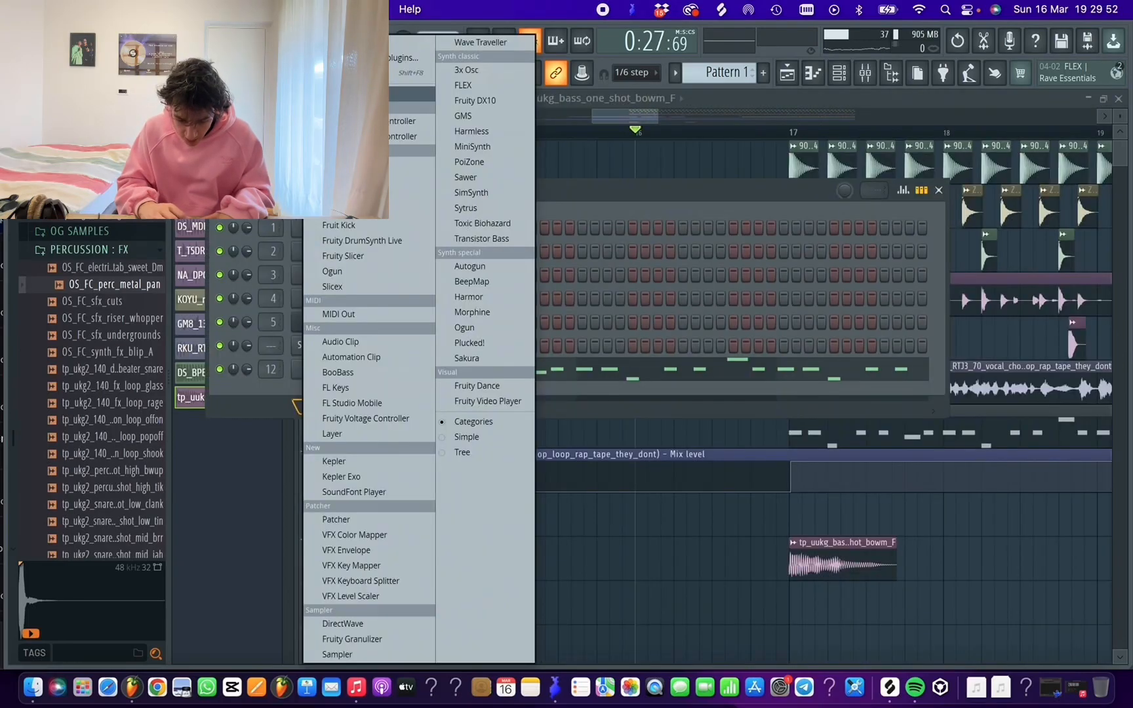
{"action": "key", "text": "Escape"}
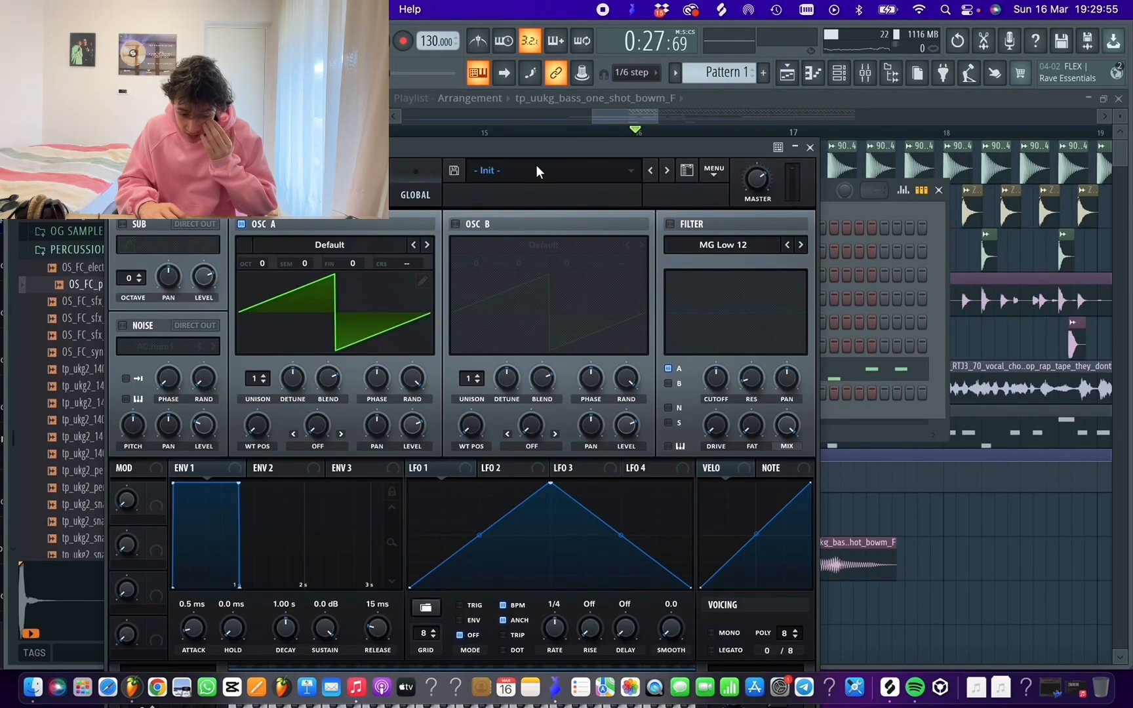
{"action": "left_click", "coordinate": [537, 170]}
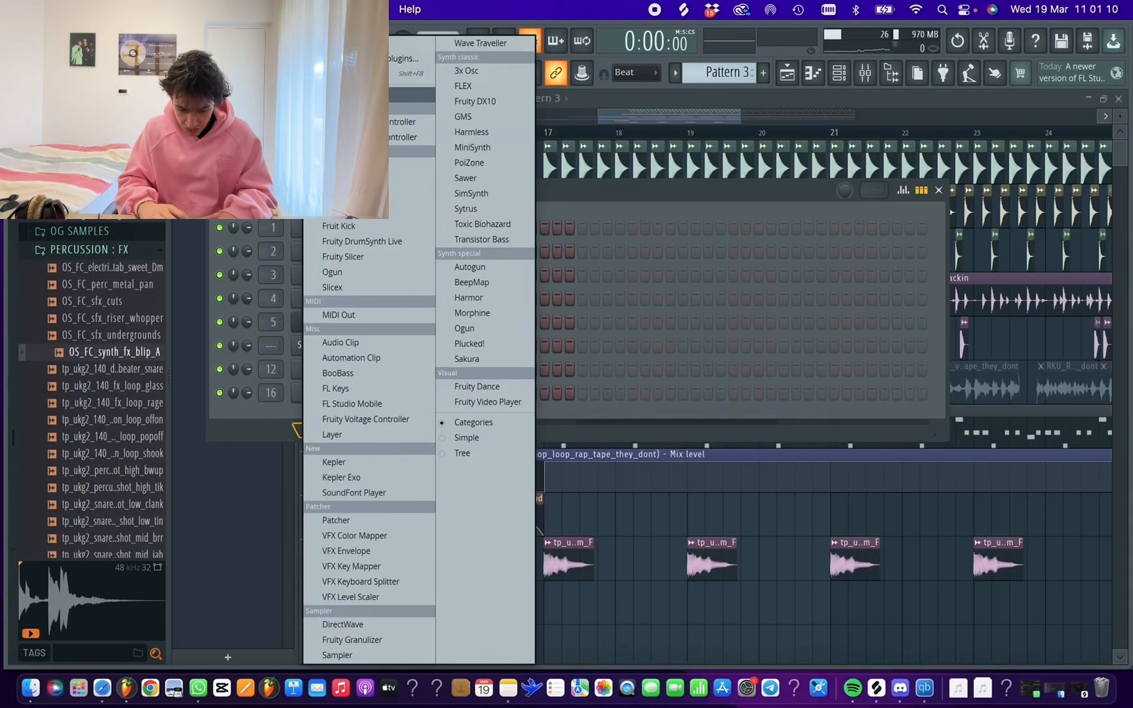
{"action": "key", "text": "Escape"}
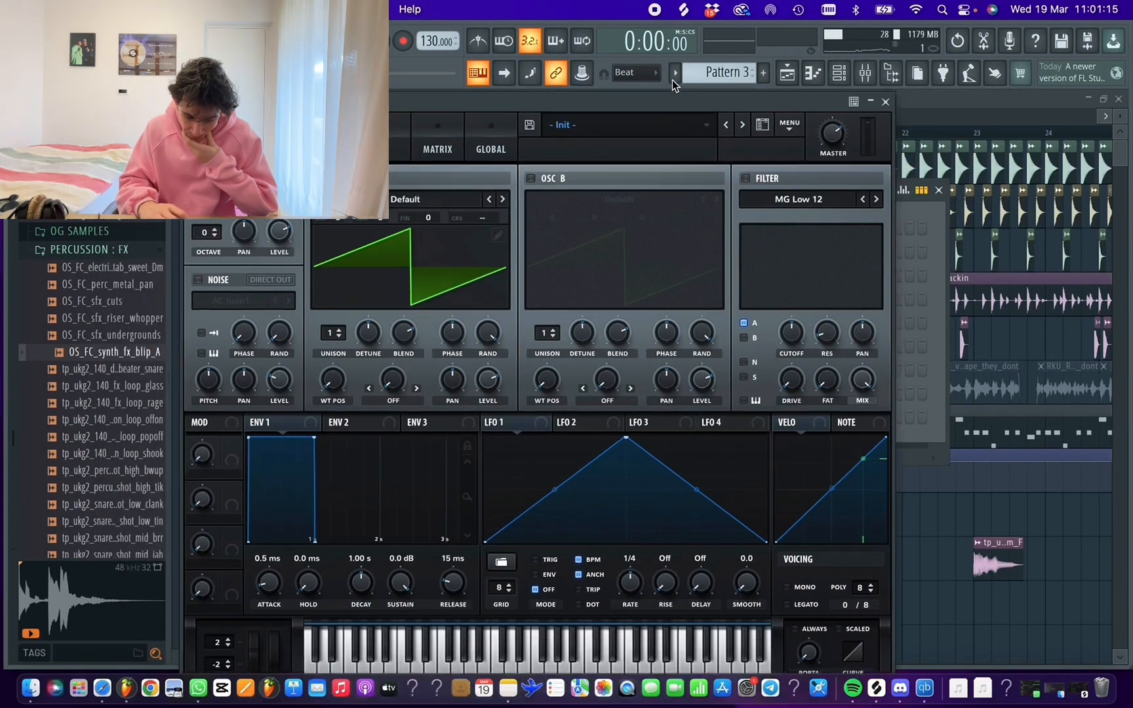
Load the Bass - 1080Ti preset from the Unison Tech House Collection into the new Serum and close its window
{"action": "left_click", "coordinate": [672, 81]}
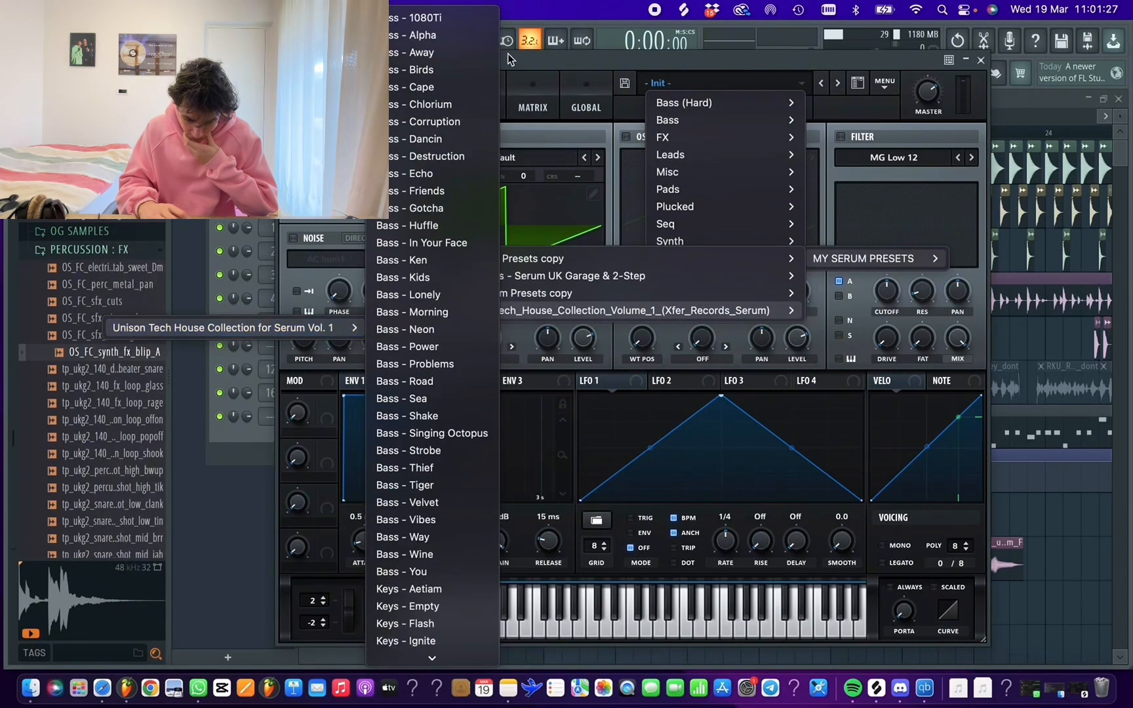
{"action": "left_click", "coordinate": [442, 25]}
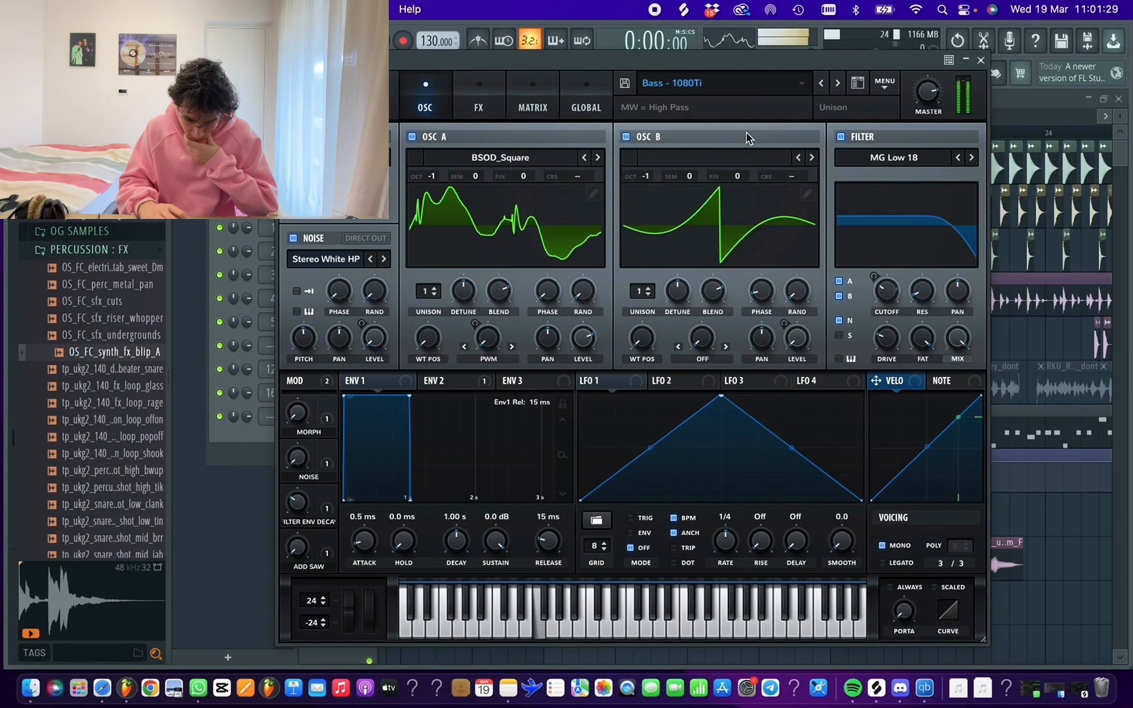
{"action": "left_click", "coordinate": [958, 42]}
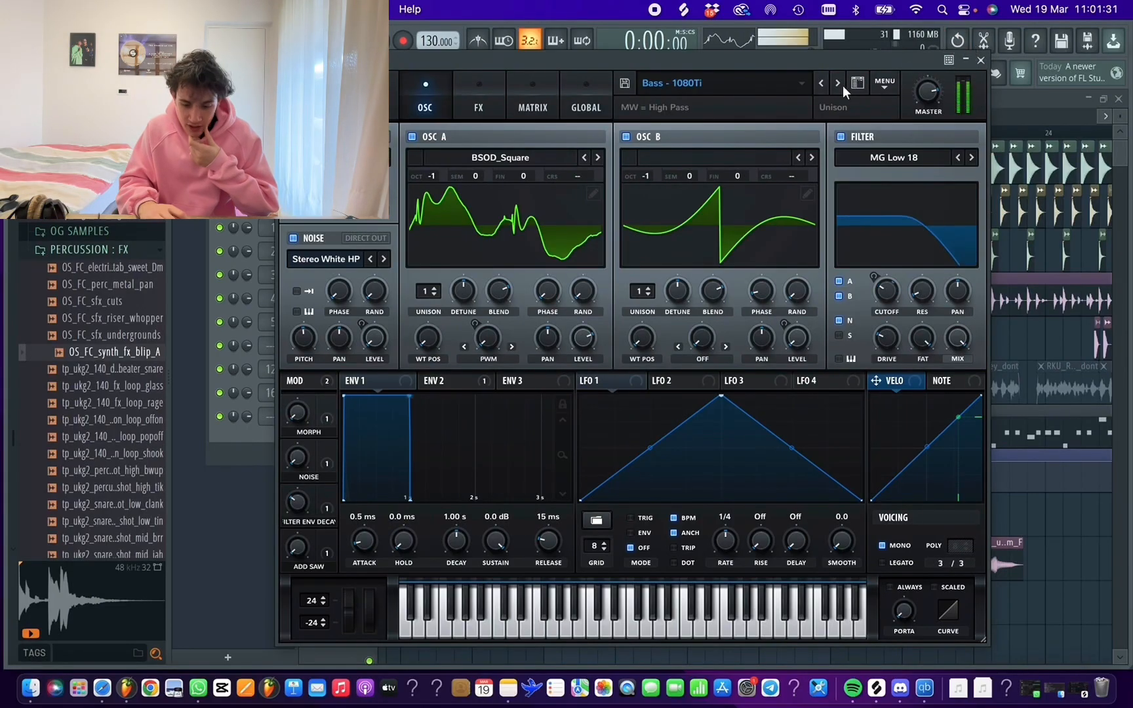
{"action": "left_click", "coordinate": [981, 61]}
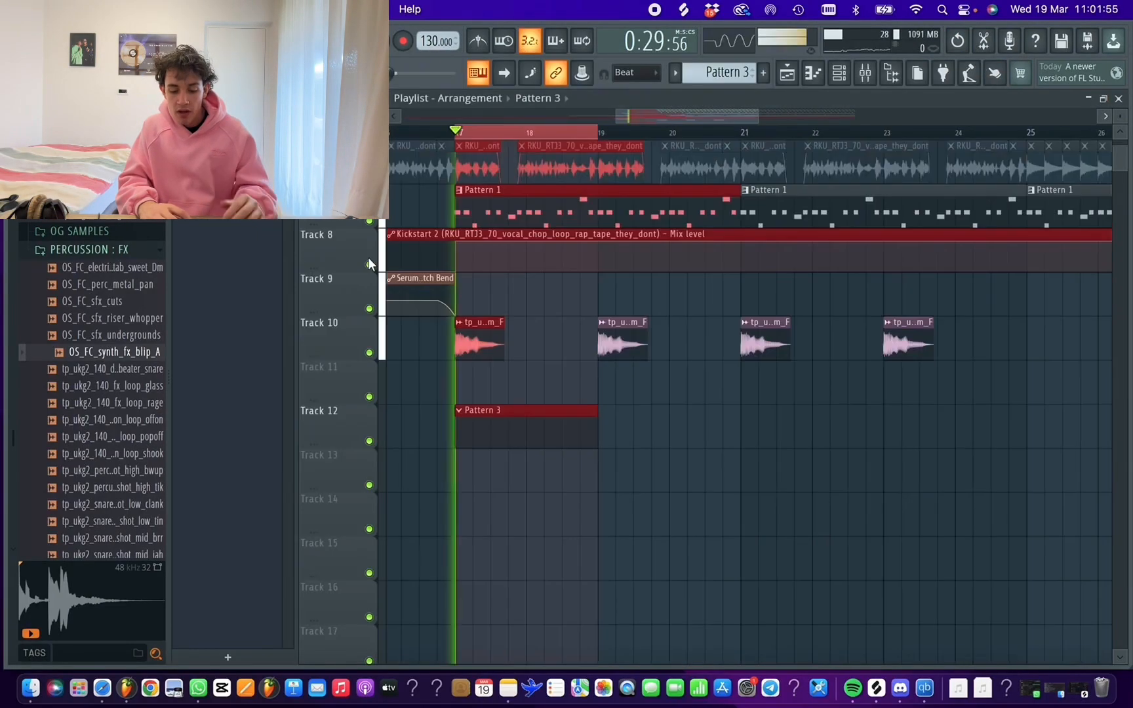
Open Pattern 3 from Track 12, lower the second bar's last two notes to A#3 and play the phrase back
{"action": "double_click", "coordinate": [511, 408]}
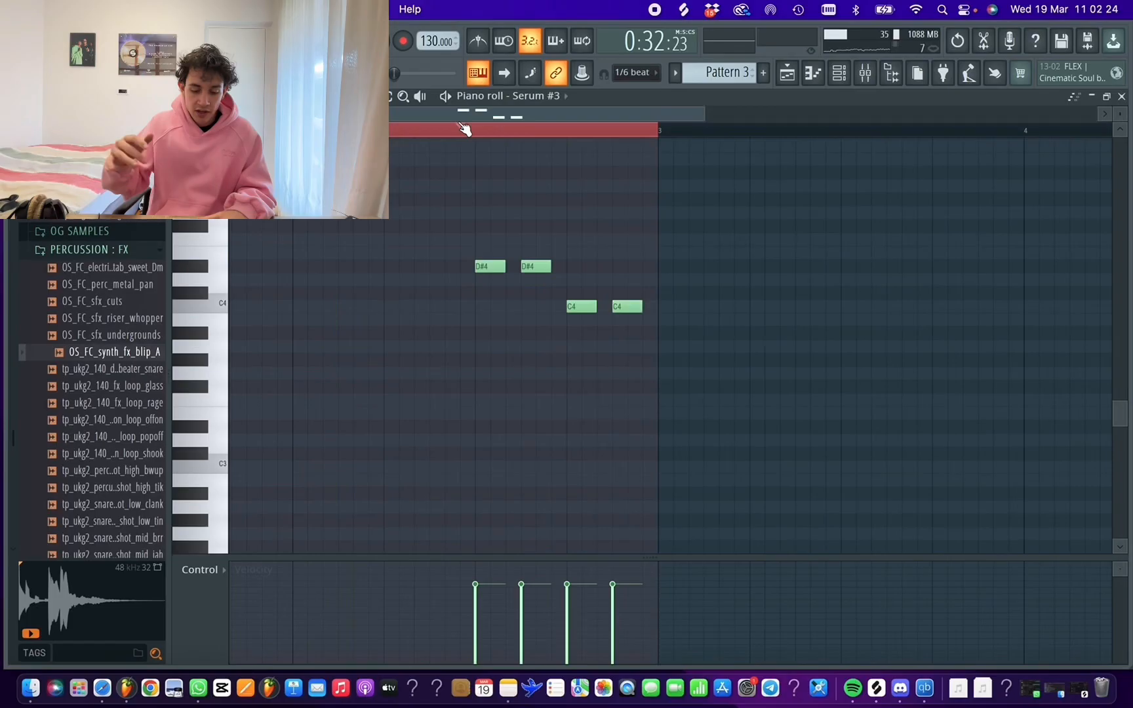
{"action": "left_click", "coordinate": [465, 128]}
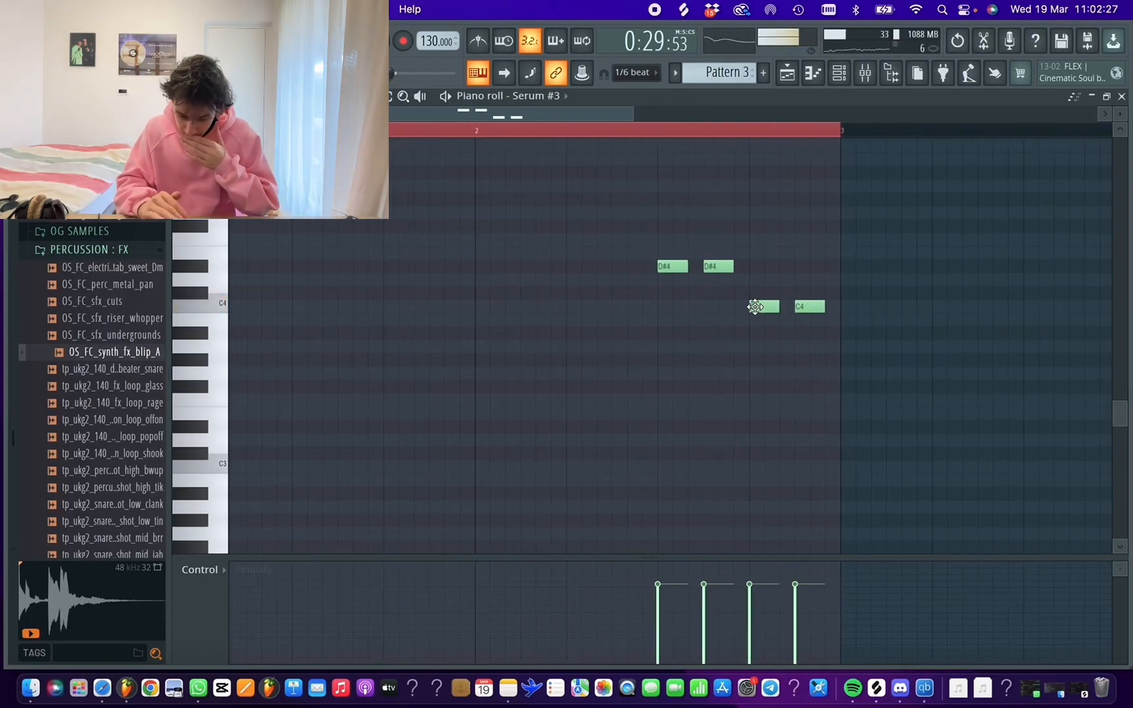
{"action": "left_click_drag", "start_coordinate": [764, 307], "coordinate": [805, 342]}
{"action": "left_click_drag", "start_coordinate": [291, 113], "coordinate": [246, 113]}
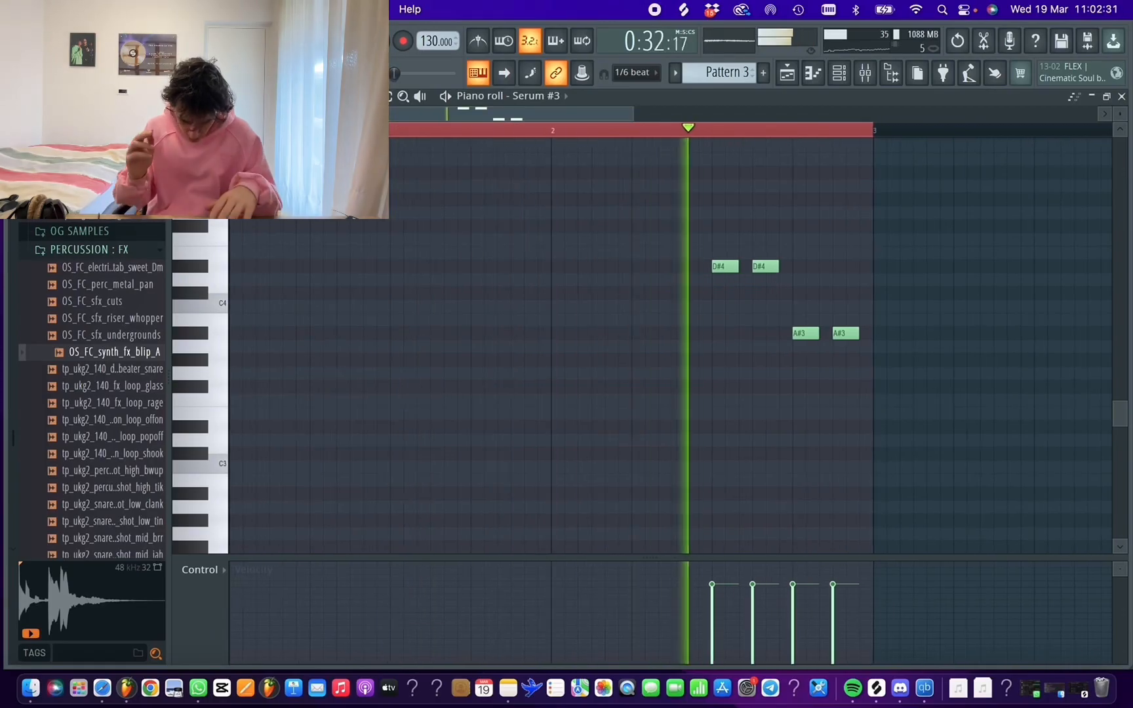
{"action": "key", "text": "space"}
{"action": "left_click_drag", "start_coordinate": [634, 113], "coordinate": [644, 113]}
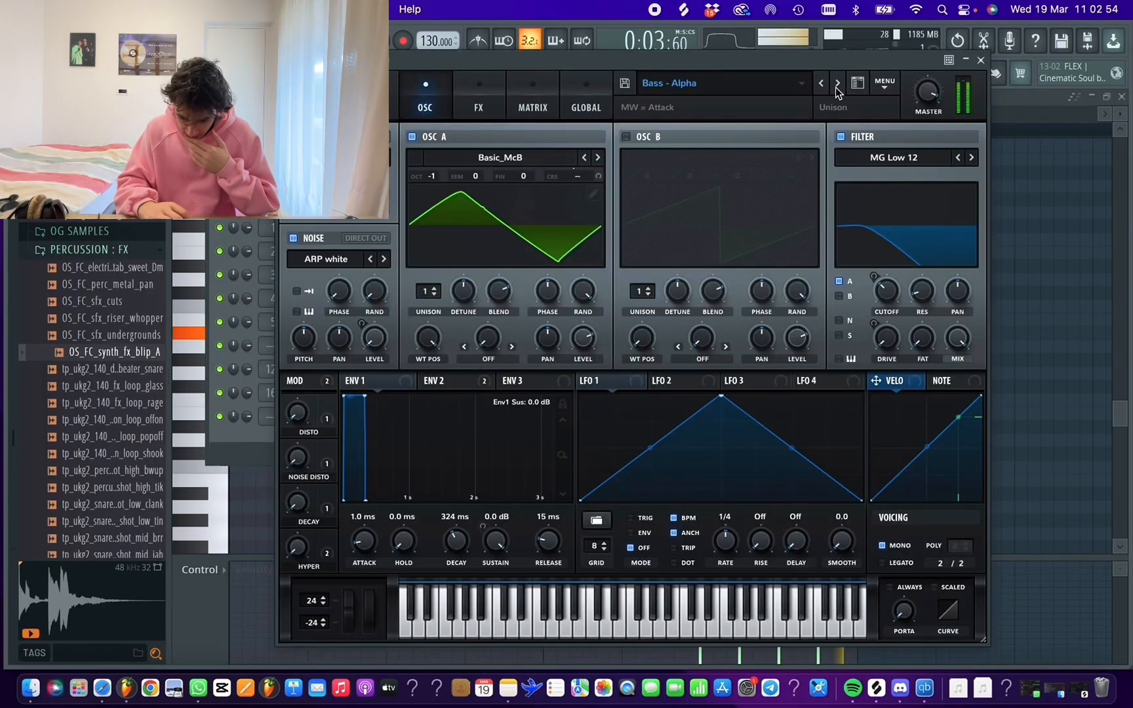
{"action": "key", "text": "space"}
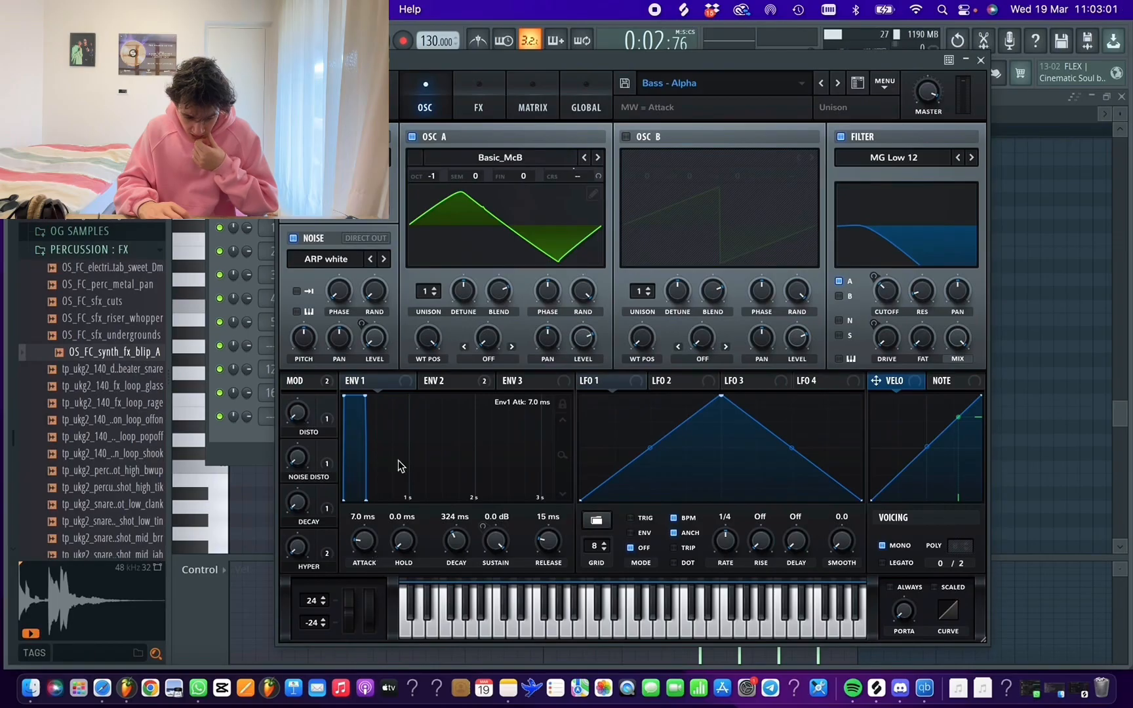
Lengthen Envelope 1's attack in the Bass - Alpha Serum patch to 157 ms and play the phrase to check it
{"action": "left_click", "coordinate": [366, 379]}
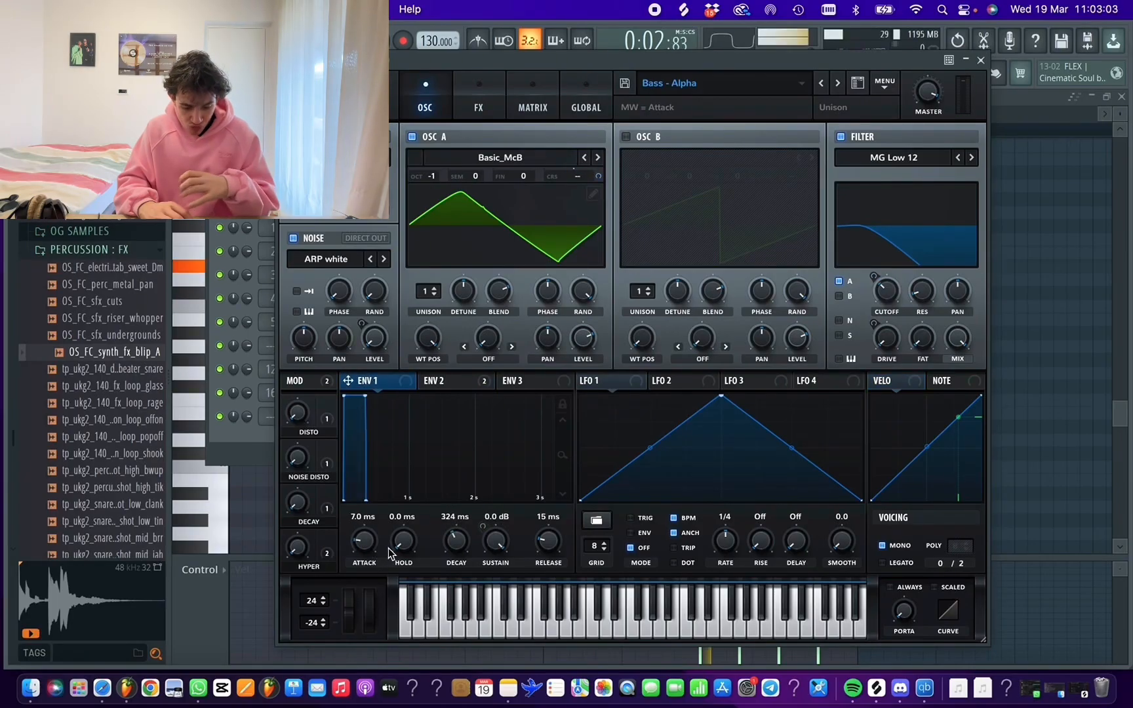
{"action": "left_click_drag", "start_coordinate": [398, 535], "coordinate": [396, 543]}
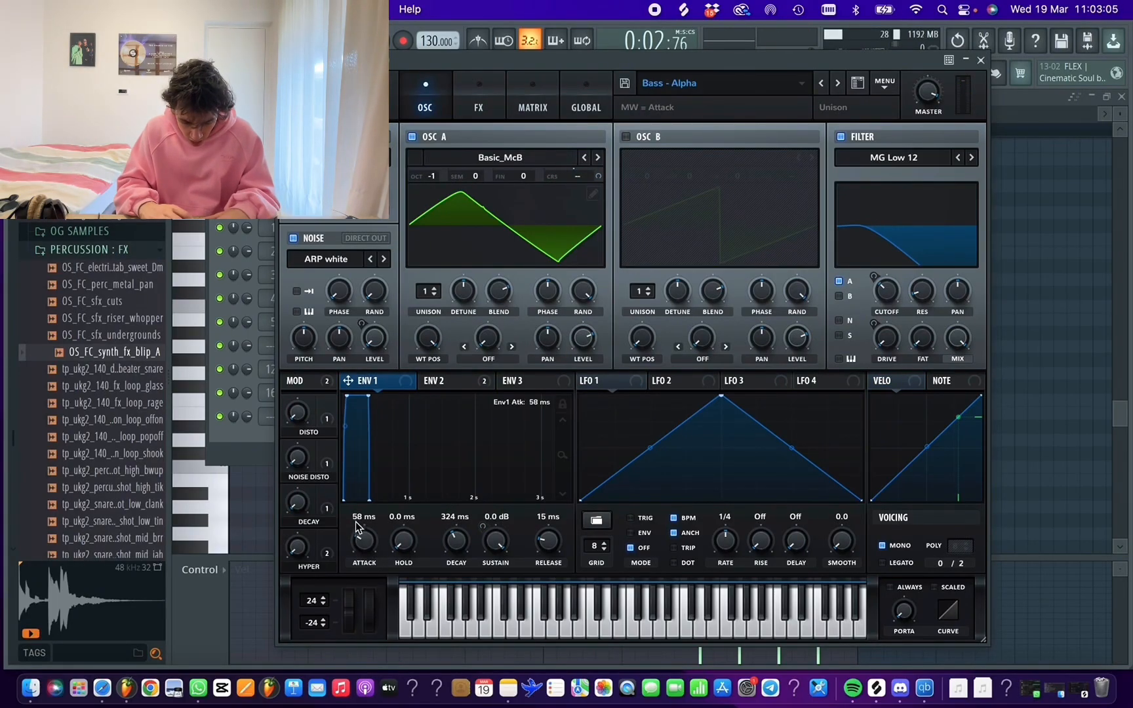
{"action": "left_click_drag", "start_coordinate": [356, 503], "coordinate": [353, 431]}
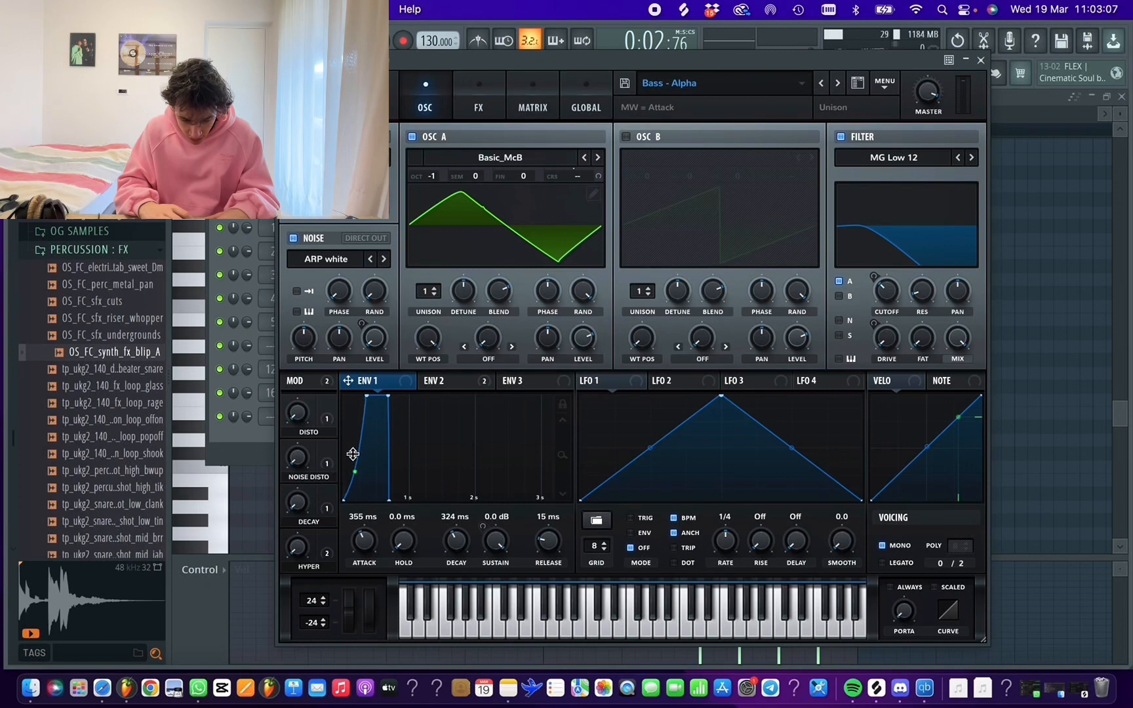
{"action": "left_click_drag", "start_coordinate": [358, 535], "coordinate": [358, 542]}
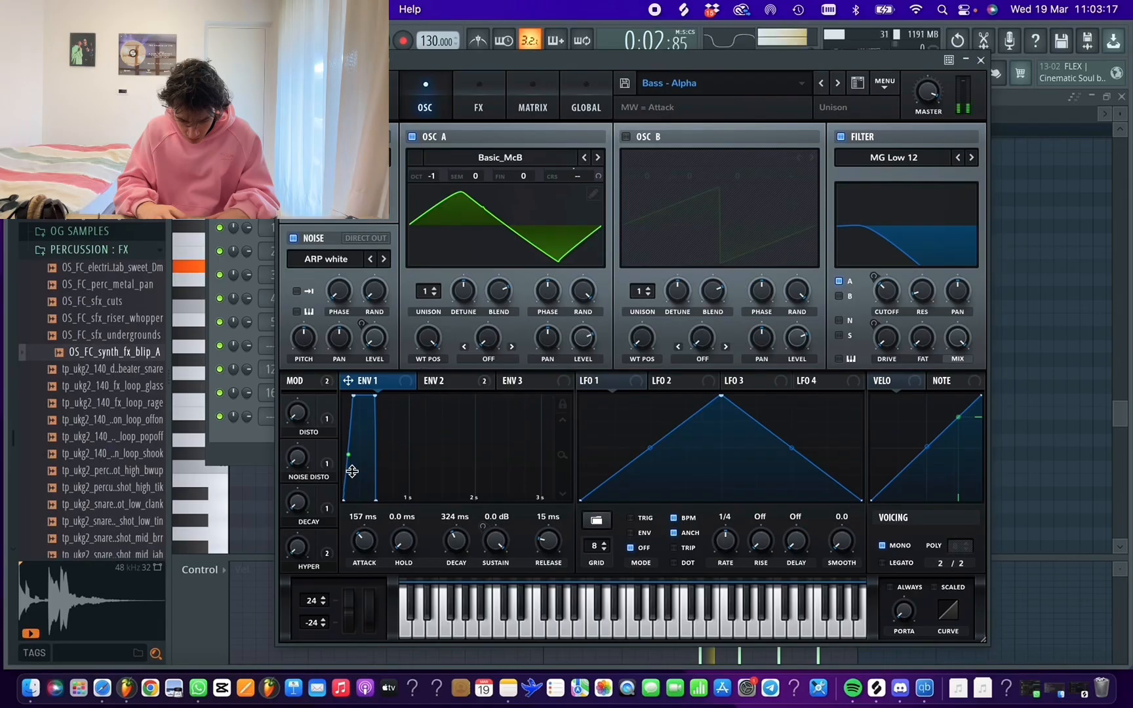
{"action": "key", "text": "space"}
{"action": "key", "text": "space"}
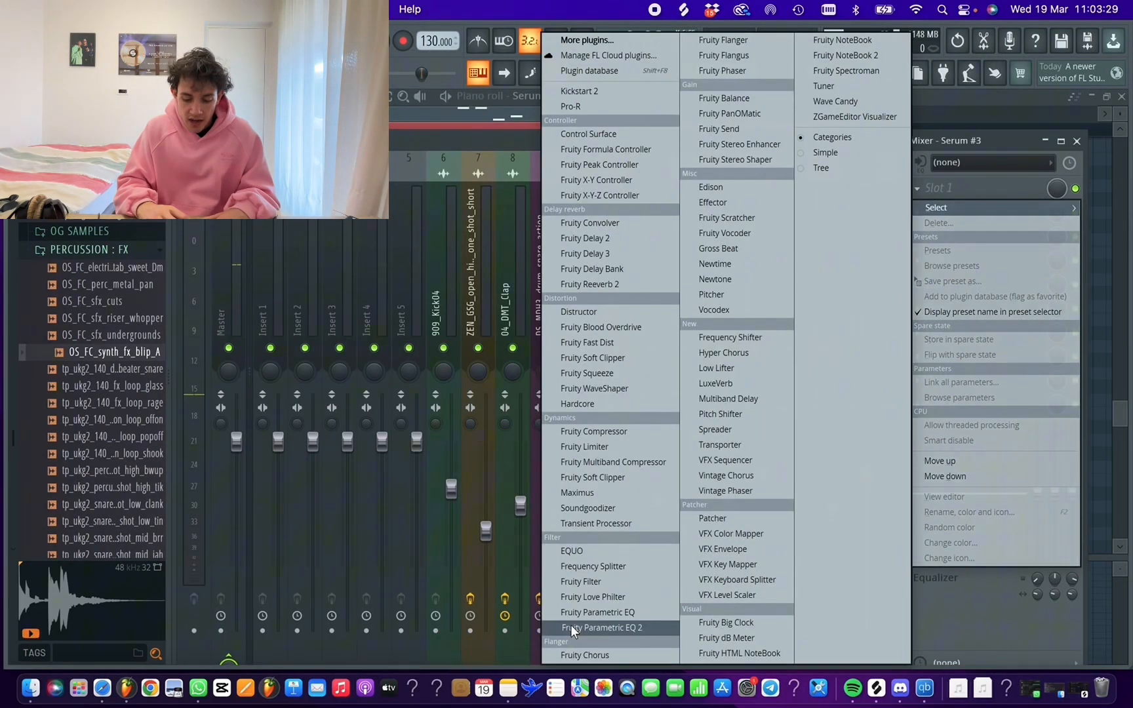
Insert Fruity Parametric EQ 2 on the Serum #3 mixer track with the 20Hz + 18kHz cut preset and raise the low cut to just below 200 Hz
{"action": "left_click", "coordinate": [570, 625]}
{"action": "left_click", "coordinate": [864, 270]}
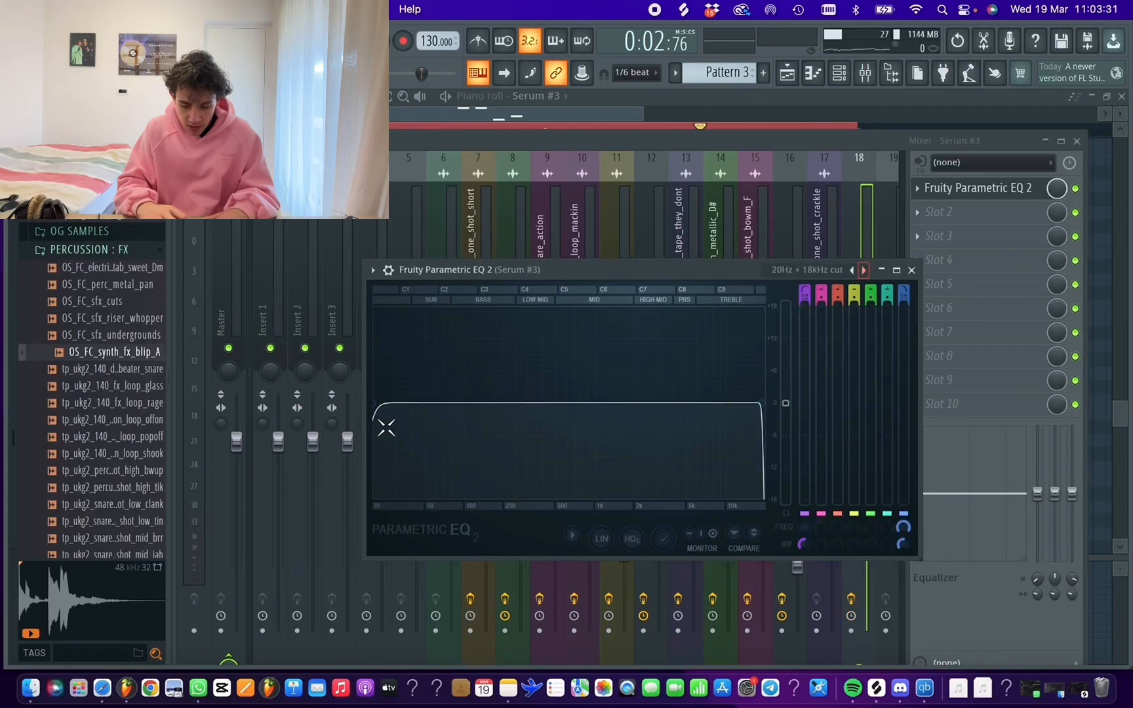
{"action": "left_click_drag", "start_coordinate": [387, 406], "coordinate": [498, 403]}
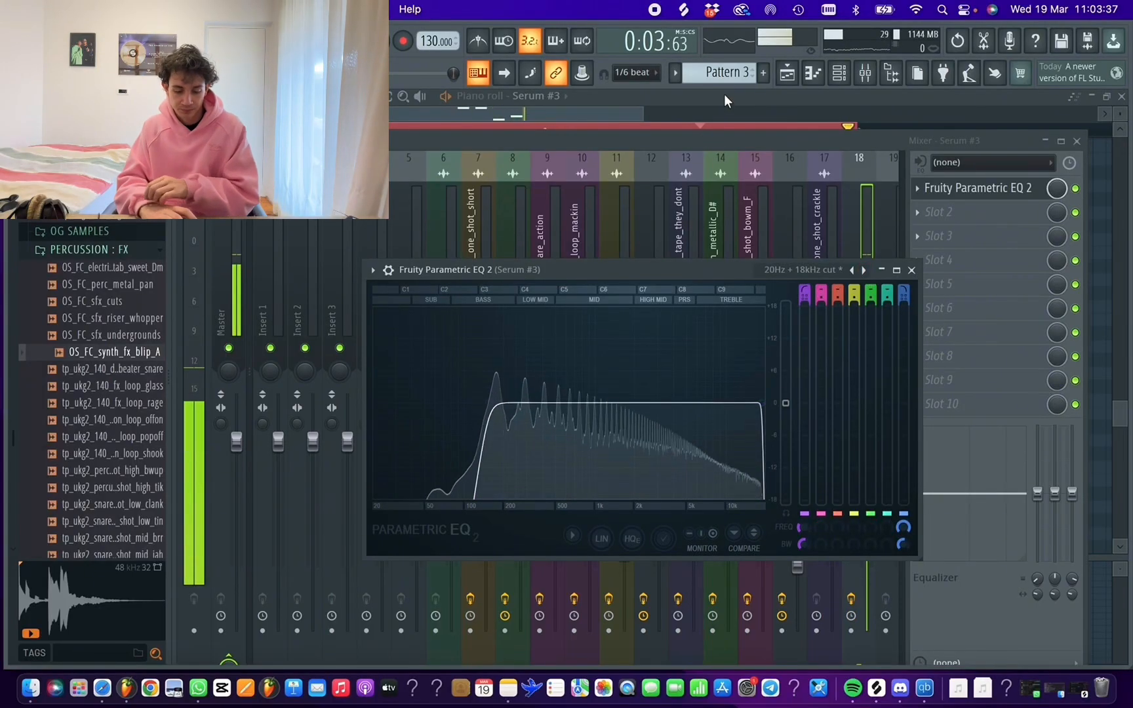
Play the Serum #3 phrase with the full arrangement from bar 17 in the playlist
{"action": "left_click", "coordinate": [724, 93]}
{"action": "mouse_move", "coordinate": [830, 333]}
{"action": "left_mouse_down"}
{"action": "mouse_move", "coordinate": [829, 375]}
{"action": "mouse_move", "coordinate": [829, 345]}
{"action": "mouse_move", "coordinate": [829, 364]}
{"action": "mouse_move", "coordinate": [793, 360]}
{"action": "mouse_move", "coordinate": [793, 332]}
{"action": "mouse_move", "coordinate": [827, 358]}
{"action": "mouse_move", "coordinate": [830, 332]}
{"action": "left_mouse_up"}
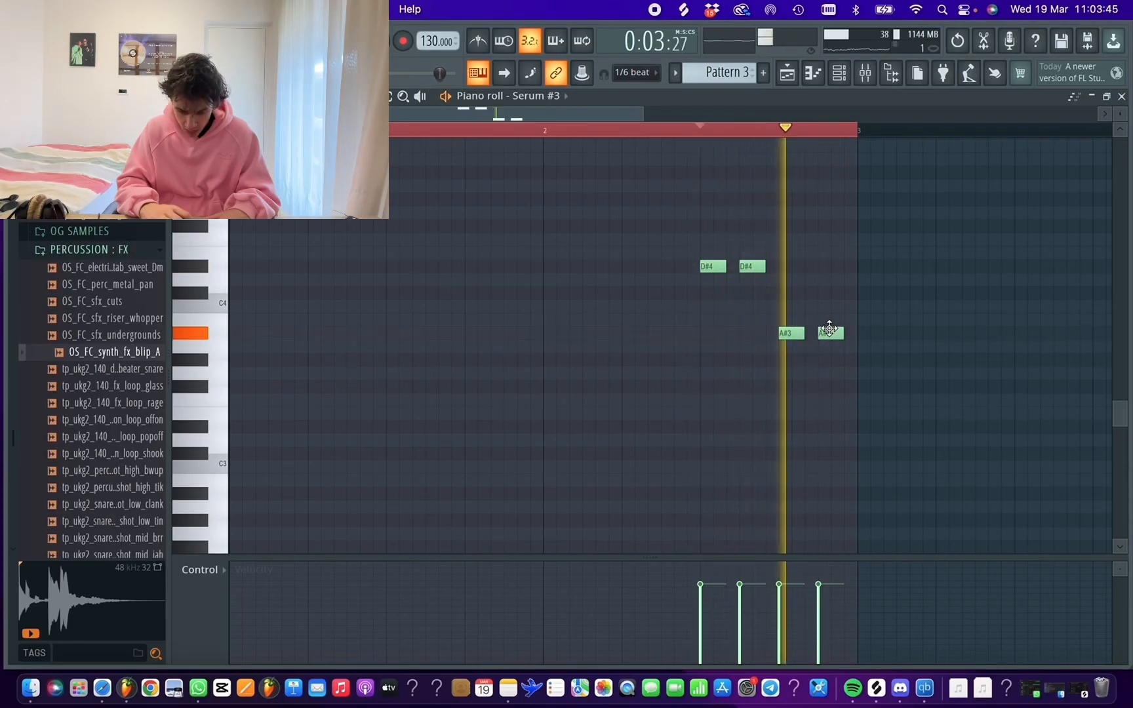
{"action": "left_click", "coordinate": [788, 74]}
{"action": "left_click", "coordinate": [476, 135]}
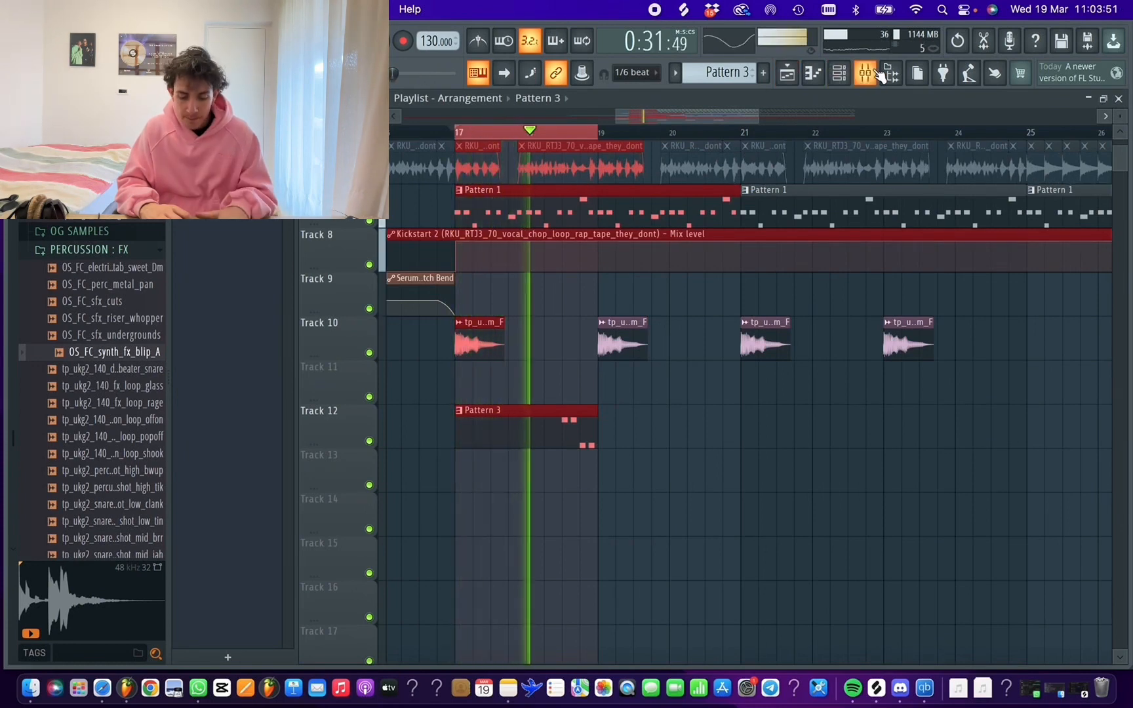
Insert the OTT compressor in the second effect slot of the Serum #3 mixer track
{"action": "left_click", "coordinate": [841, 73]}
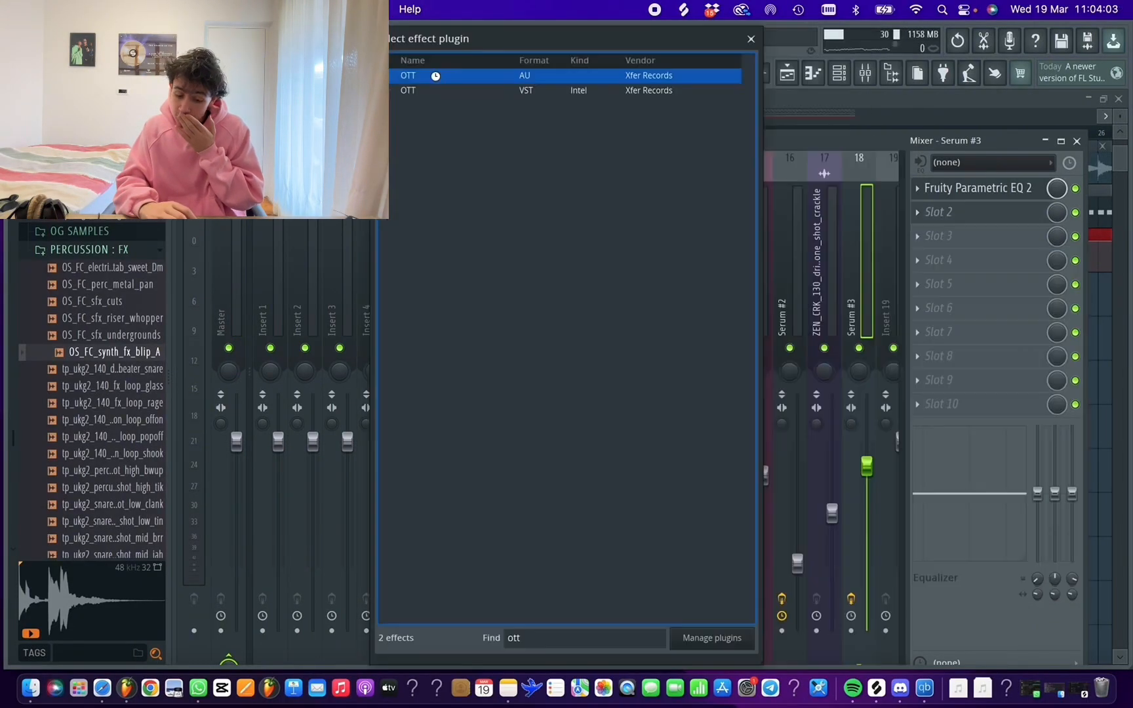
{"action": "double_click", "coordinate": [435, 76]}
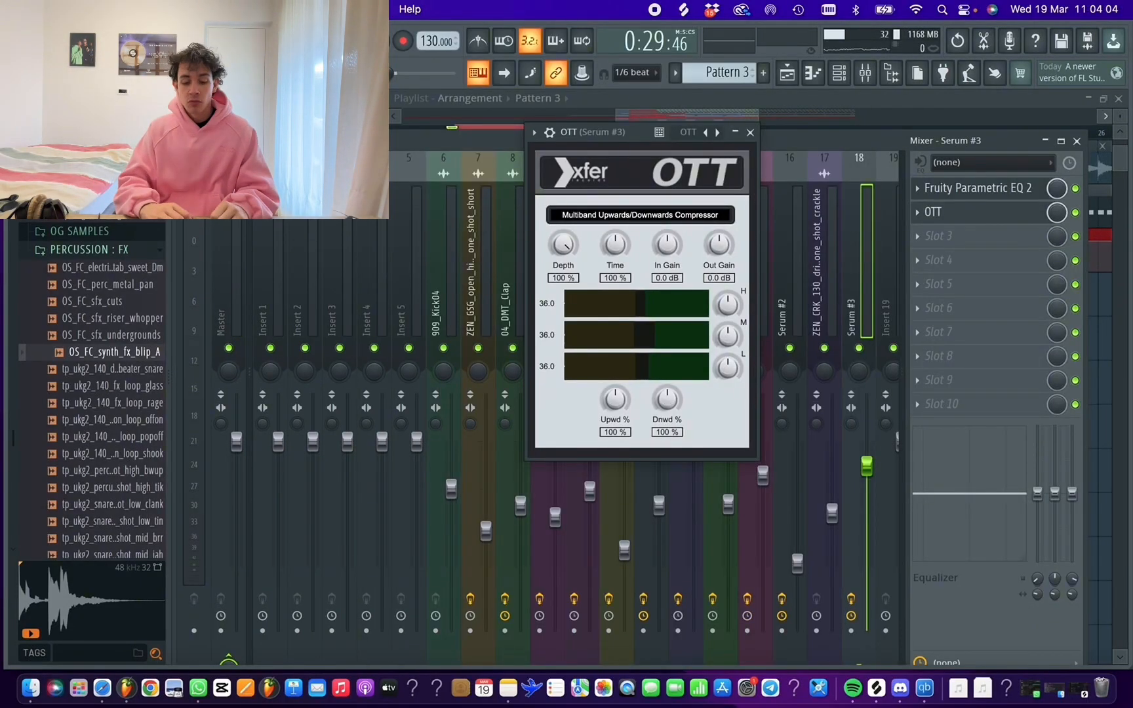
{"action": "left_click", "coordinate": [89, 9]}
{"action": "key", "text": "Escape"}
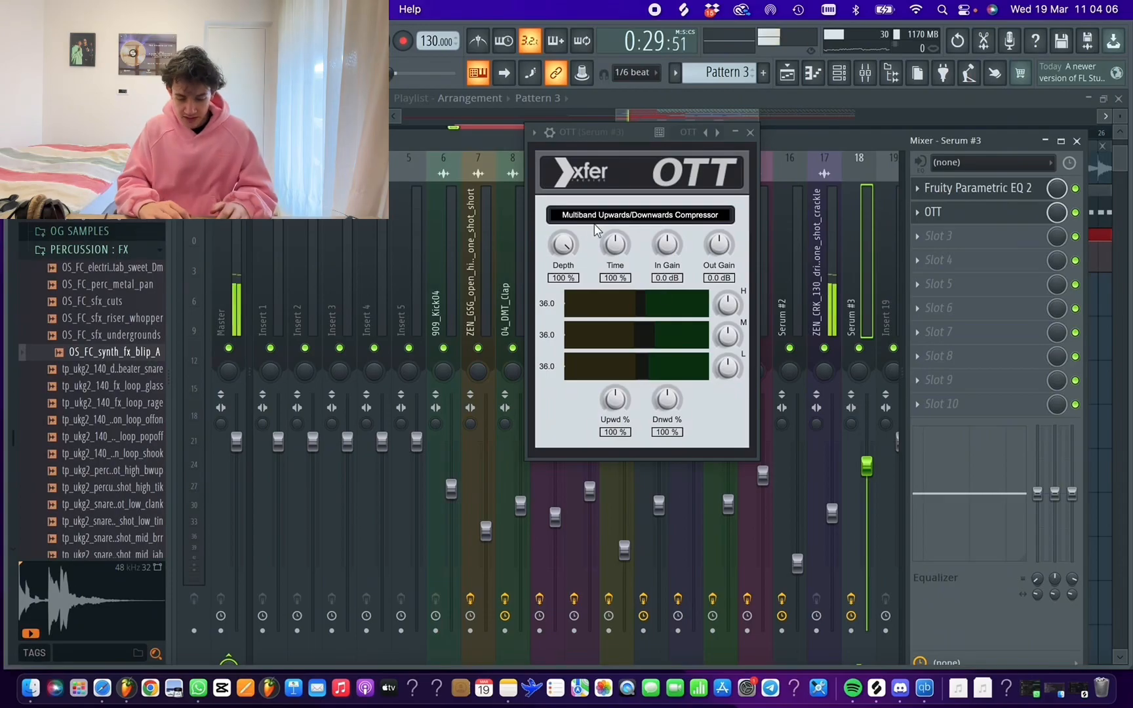
Lower OTT's Depth to somewhat below 50 % and set its Out Gain to 4.2 dB while the arrangement plays
{"action": "mouse_move", "coordinate": [563, 244]}
{"action": "left_mouse_down"}
{"action": "mouse_move", "coordinate": [562, 304]}
{"action": "mouse_move", "coordinate": [561, 256]}
{"action": "left_mouse_up"}
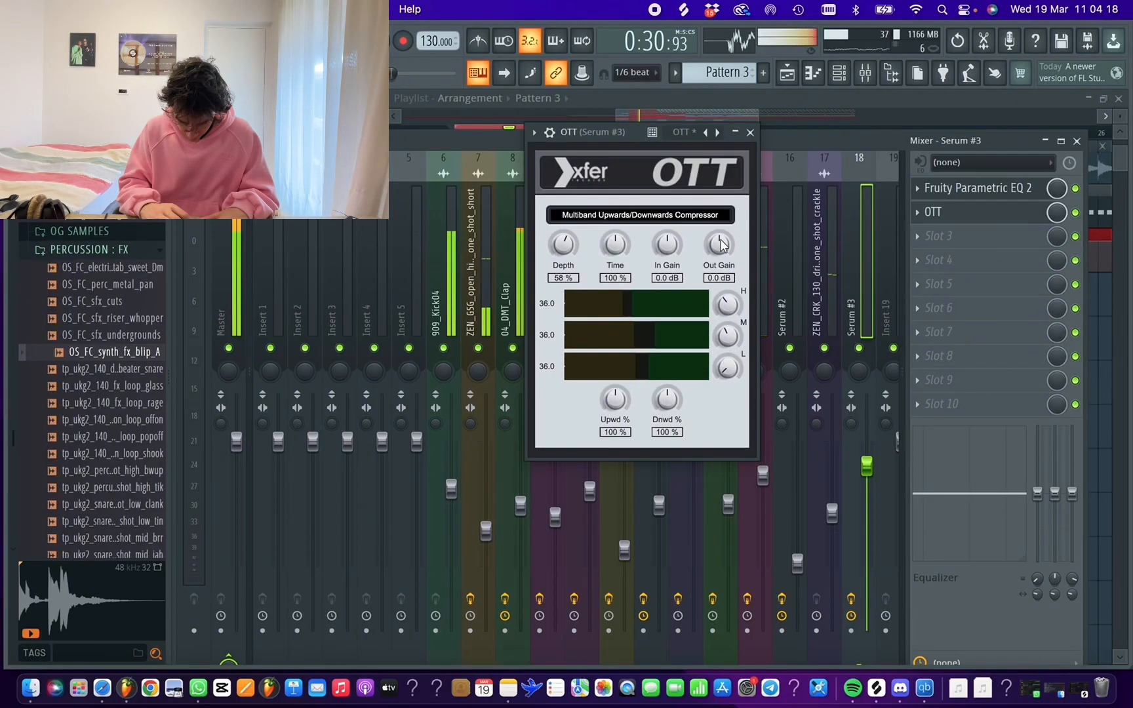
{"action": "left_click_drag", "start_coordinate": [719, 247], "coordinate": [716, 264]}
{"action": "left_click_drag", "start_coordinate": [562, 248], "coordinate": [559, 265]}
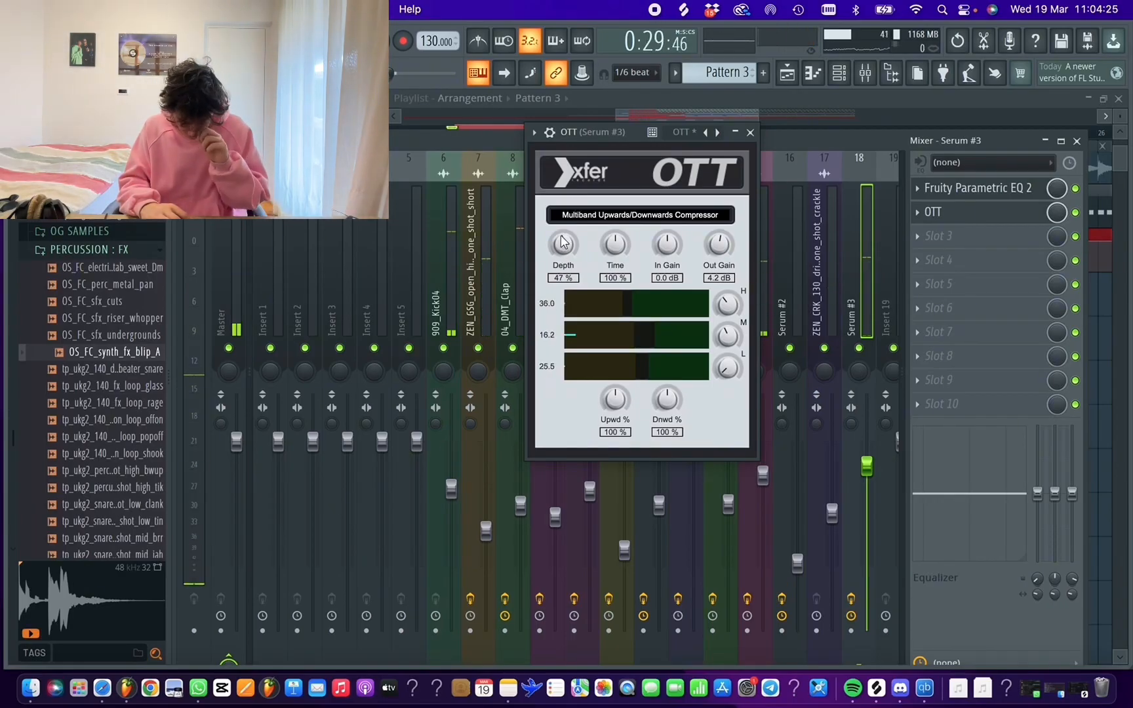
Play the Pattern 3 phrase in the playlist around bar 18 to hear the processed Serum sound
{"action": "key", "text": "F5"}
{"action": "scroll", "coordinate": [597, 135], "scroll_direction": "up", "scroll_amount": 3}
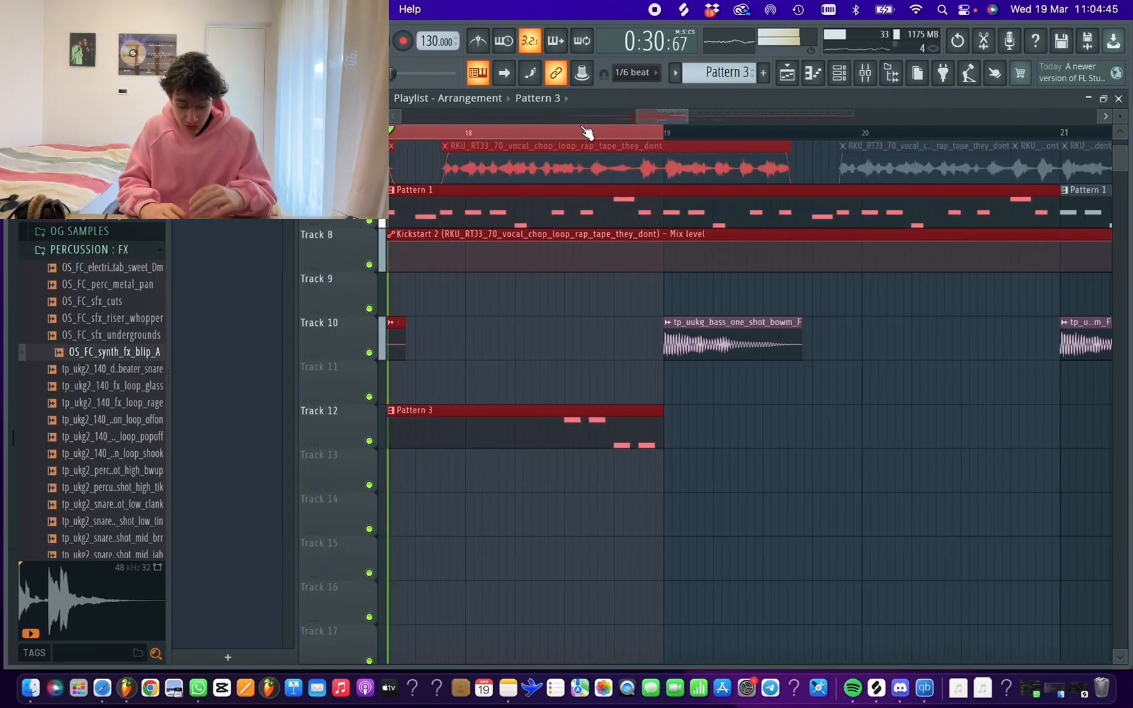
{"action": "scroll", "coordinate": [598, 380], "scroll_direction": "up", "scroll_amount": 5}
{"action": "scroll", "coordinate": [575, 368], "scroll_direction": "down", "scroll_amount": 3}
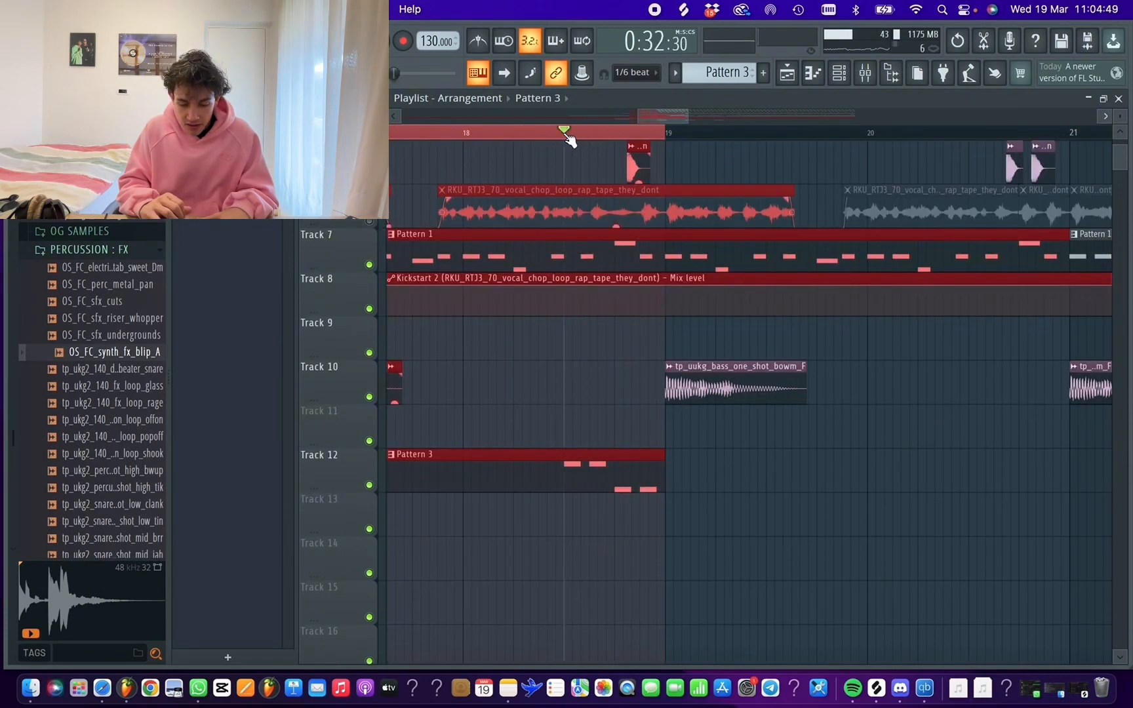
{"action": "key", "text": "space"}
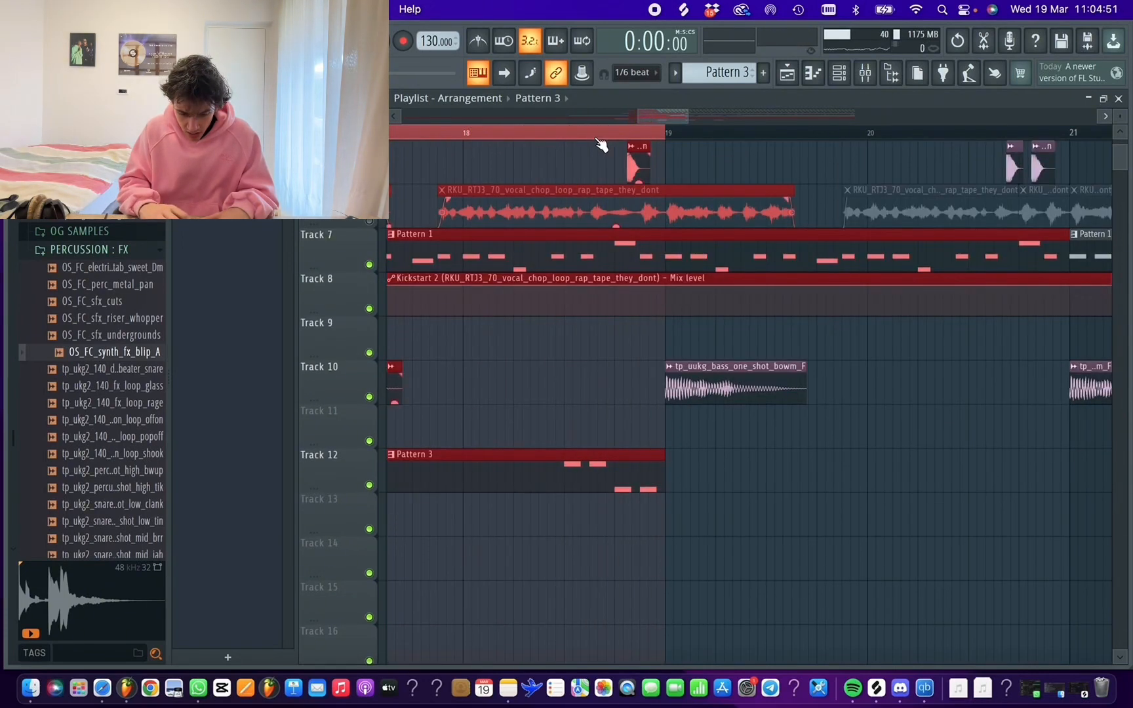
{"action": "key", "text": "space"}
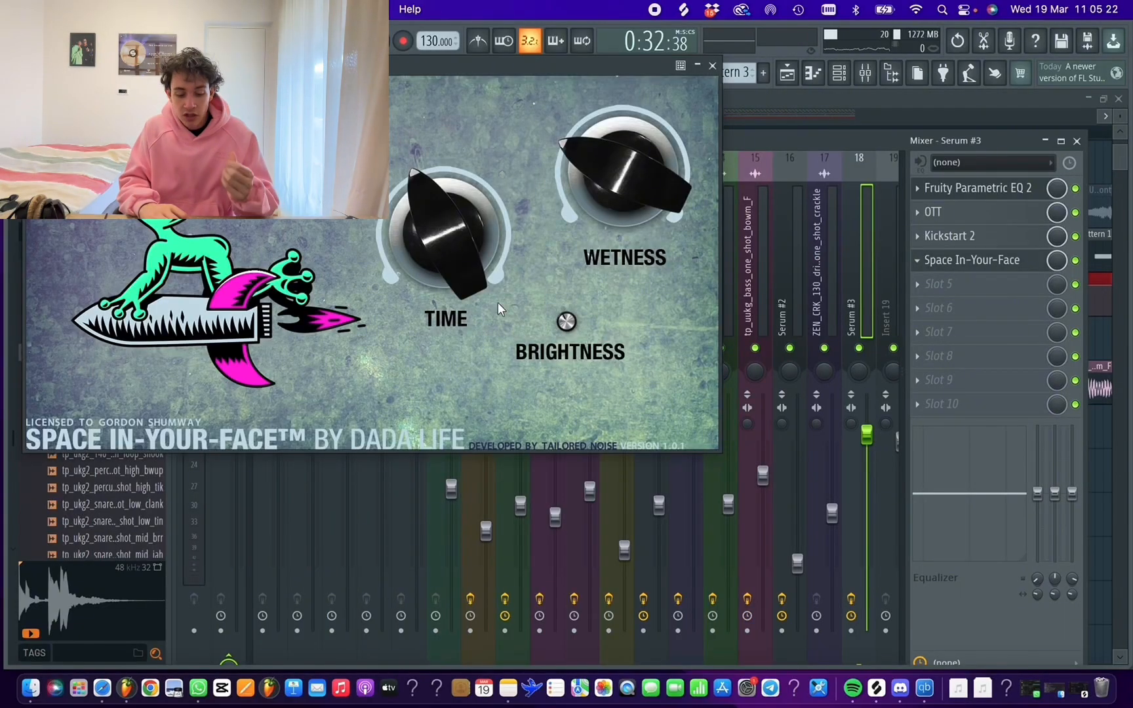
Turn down the Wetness of Space In-Your-Face on the Serum #3 track and play the arrangement from bar 16
{"action": "key", "text": "space"}
{"action": "mouse_move", "coordinate": [591, 153]}
{"action": "left_click_drag", "start_coordinate": [591, 153], "coordinate": [581, 208]}
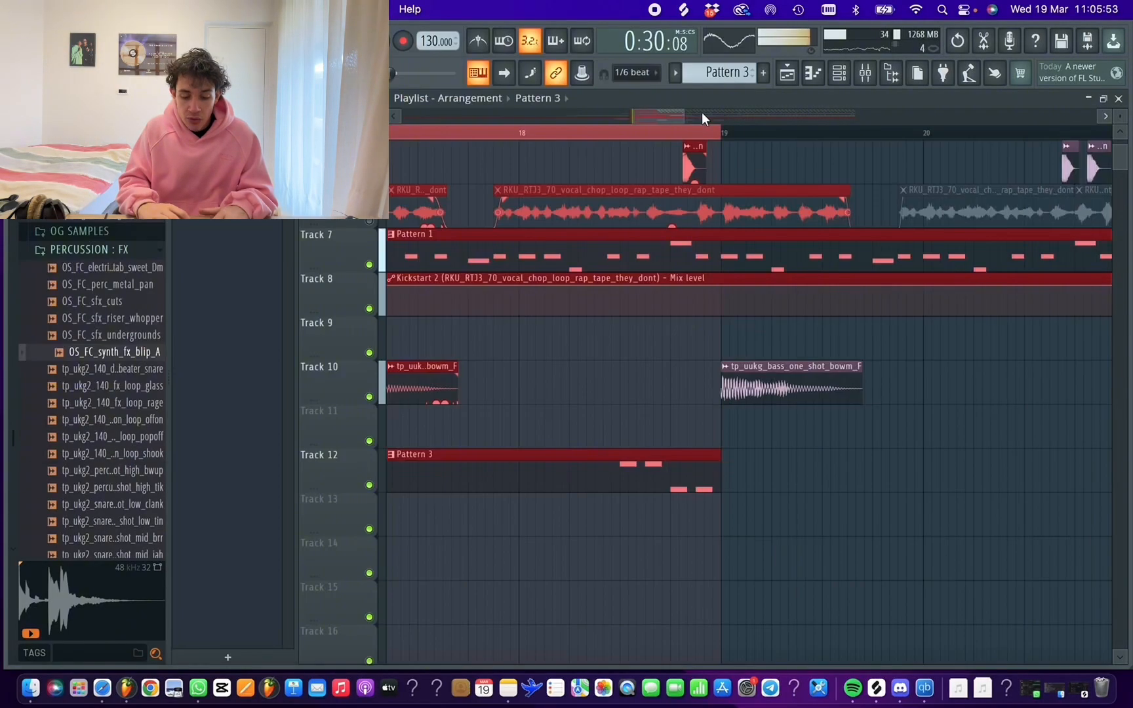
{"action": "left_click_drag", "start_coordinate": [633, 118], "coordinate": [587, 118]}
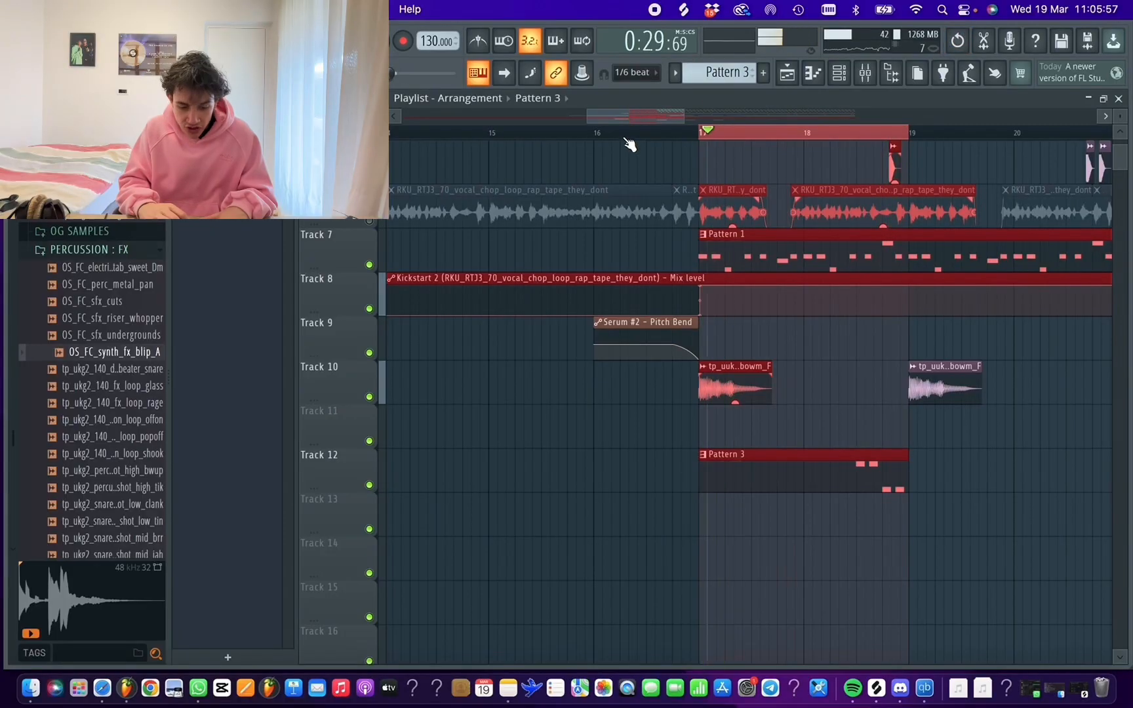
{"action": "left_click", "coordinate": [600, 134]}
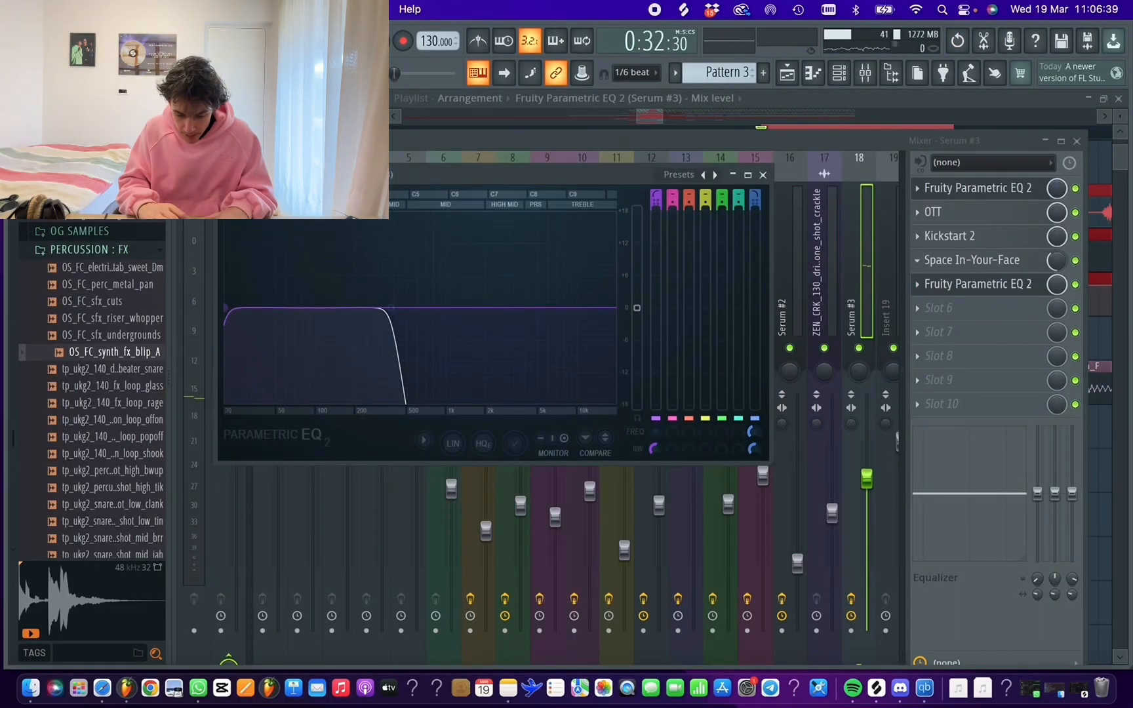
Create an automation clip for the band 7 frequency of the slot 5 Fruity Parametric EQ 2 on Serum #3
{"action": "right_click", "coordinate": [749, 428]}
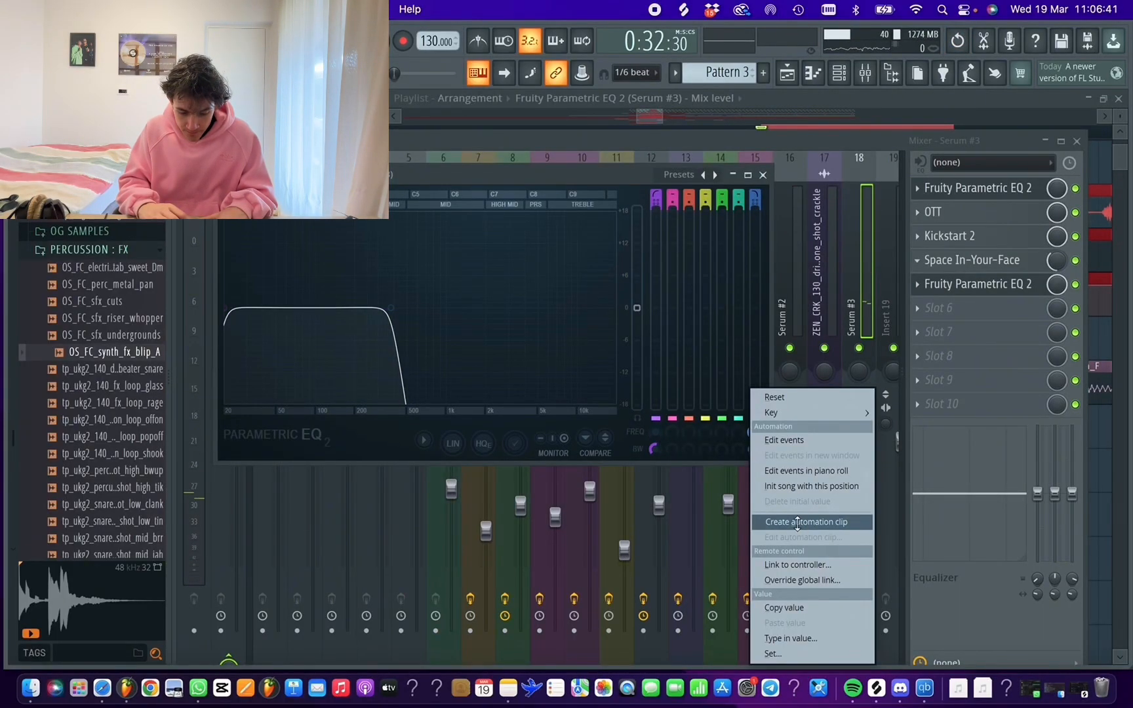
{"action": "left_click", "coordinate": [813, 522]}
{"action": "left_click", "coordinate": [831, 105]}
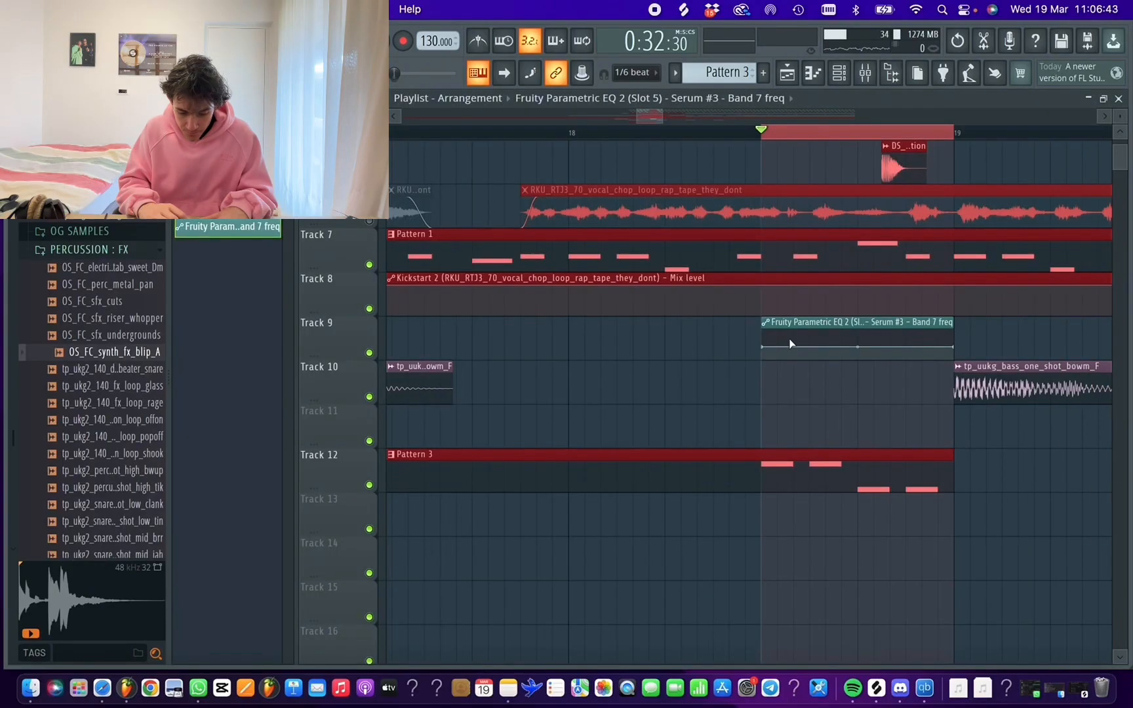
Shape the Track 9 automation clip into a curved rise that peaks at the end of Pattern 3's first note
{"action": "left_click_drag", "start_coordinate": [798, 342], "coordinate": [802, 340]}
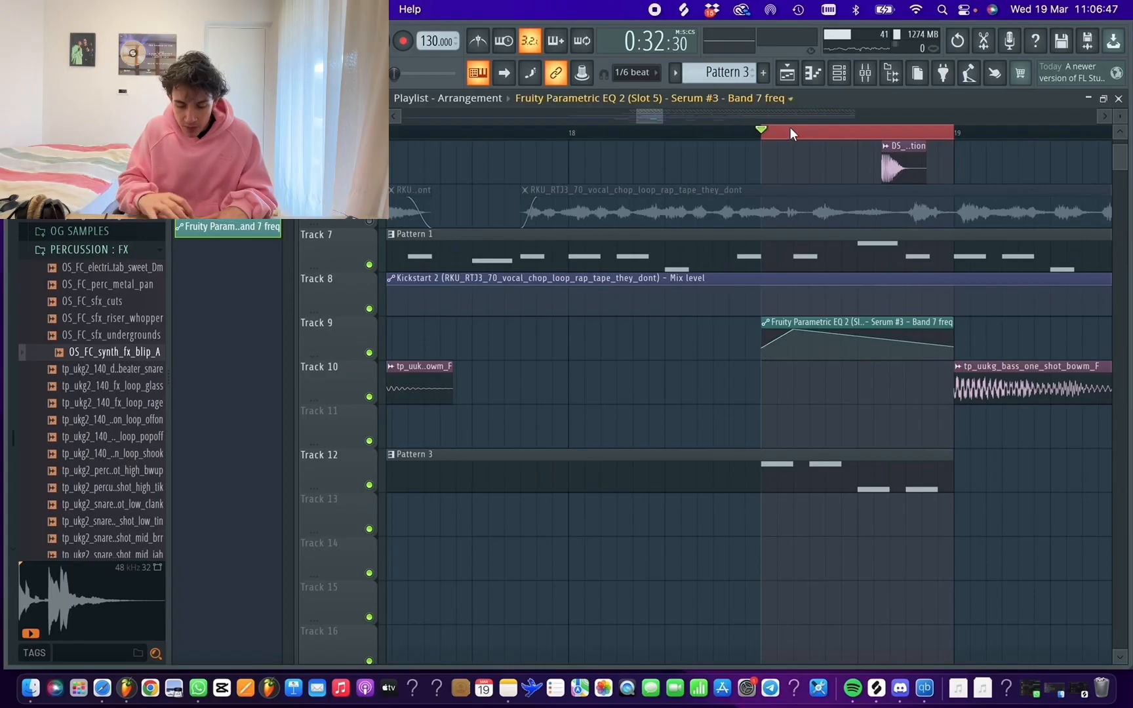
{"action": "scroll", "coordinate": [793, 131], "scroll_direction": "up", "scroll_amount": 2}
{"action": "scroll", "coordinate": [794, 133], "scroll_direction": "up", "scroll_amount": 3}
{"action": "left_click_drag", "start_coordinate": [744, 339], "coordinate": [744, 344]}
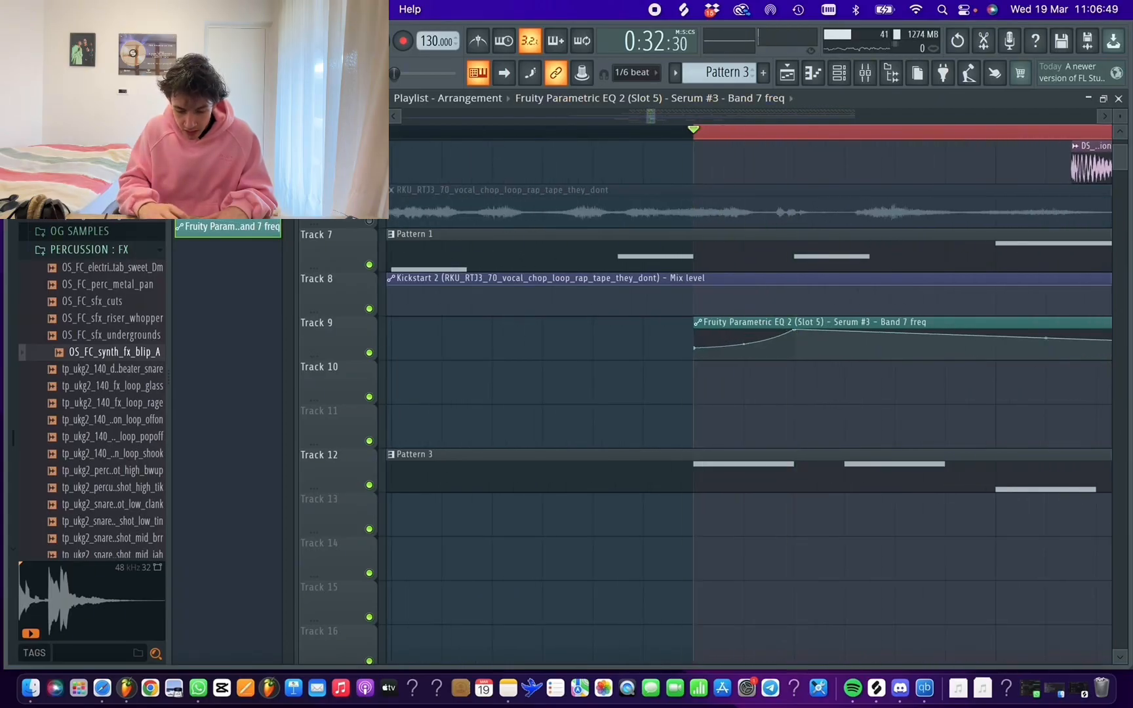
Add a dip at the start of Pattern 3's second note and a curved rise peaking at that note's end
{"action": "right_click", "coordinate": [795, 346]}
{"action": "right_click", "coordinate": [895, 338]}
{"action": "left_click_drag", "start_coordinate": [898, 337], "coordinate": [898, 333]}
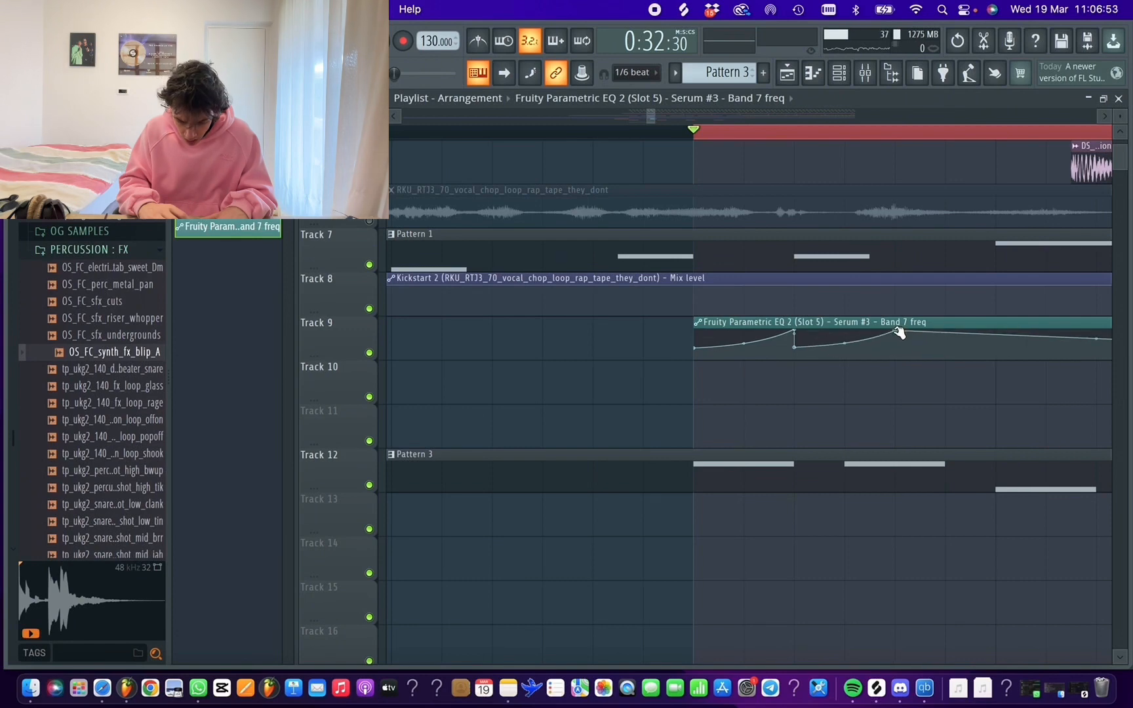
{"action": "left_click_drag", "start_coordinate": [798, 348], "coordinate": [834, 351]}
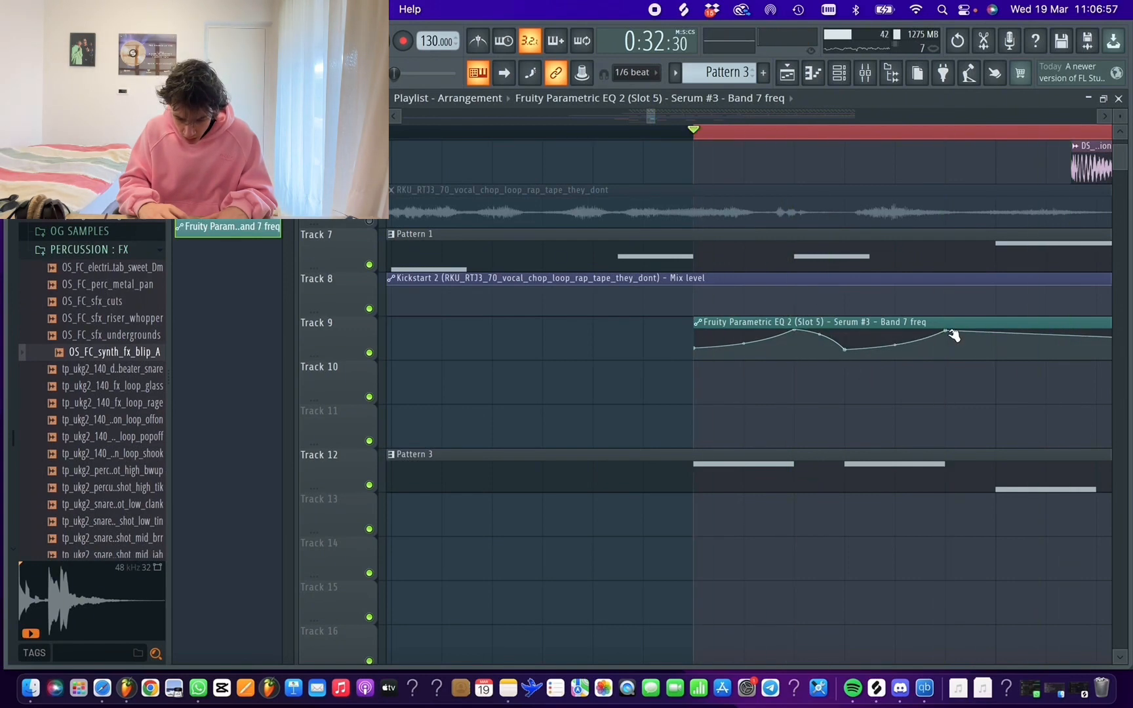
Repeat the rising filter curve over Pattern 3's last two notes, trim the automation clip to end at bar 19 and play it back
{"action": "scroll", "coordinate": [974, 383], "scroll_direction": "down", "scroll_amount": 2}
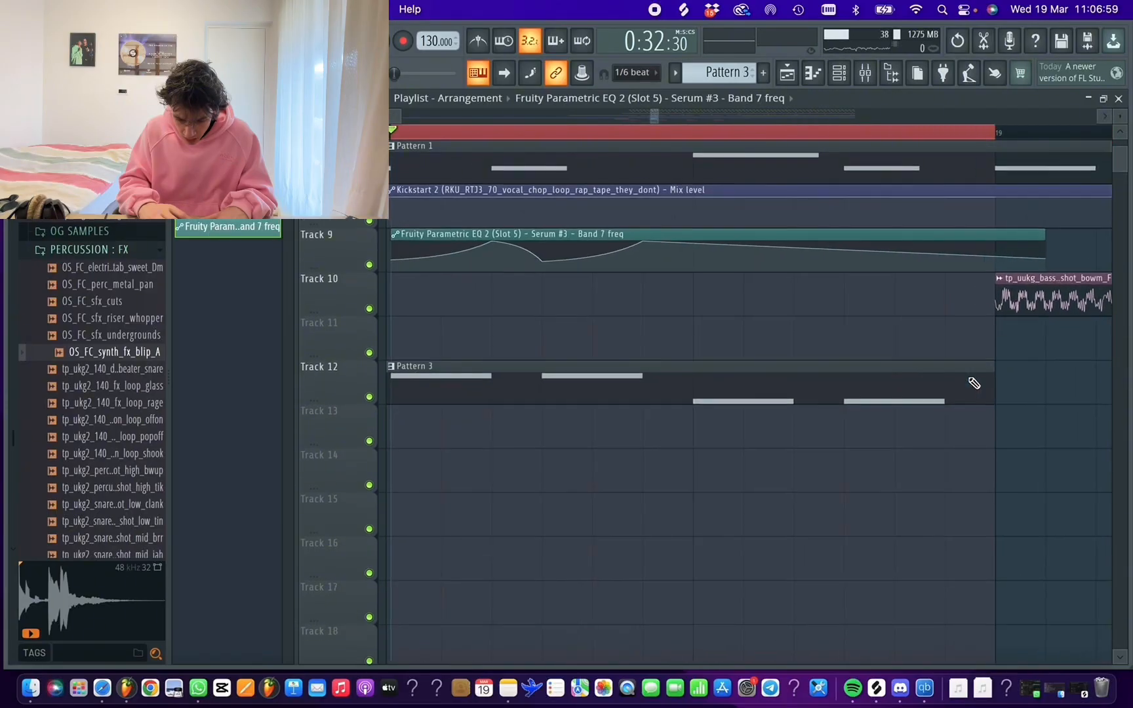
{"action": "left_click_drag", "start_coordinate": [693, 243], "coordinate": [698, 261]}
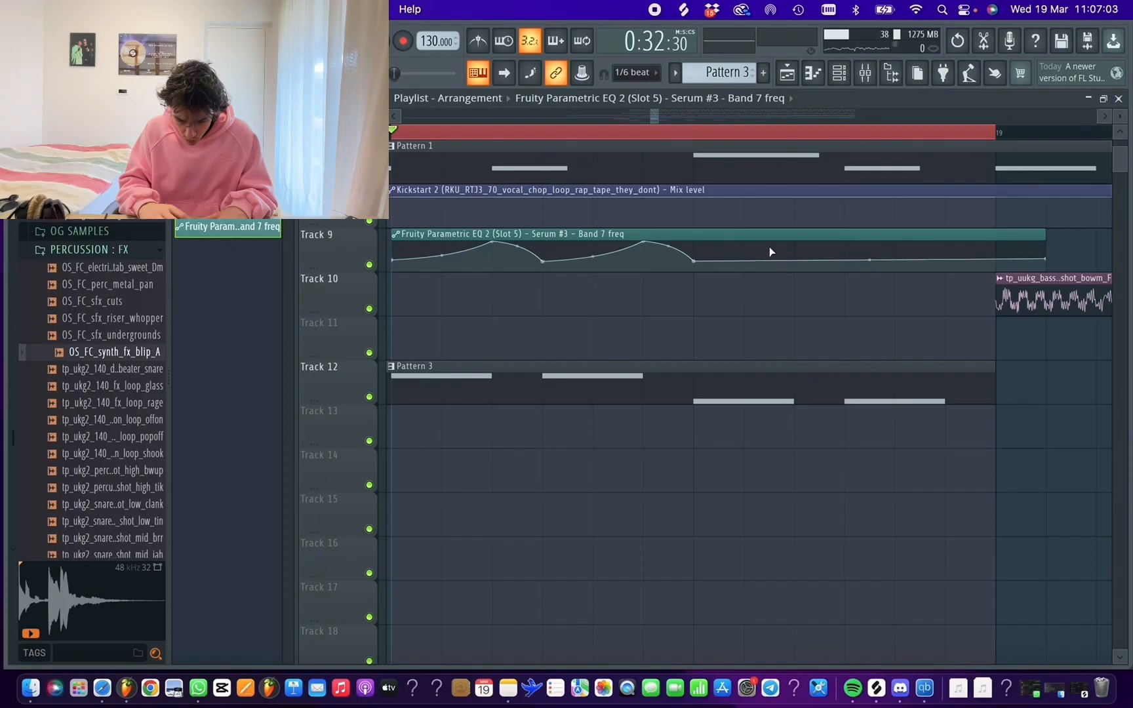
{"action": "left_click_drag", "start_coordinate": [748, 250], "coordinate": [789, 236]}
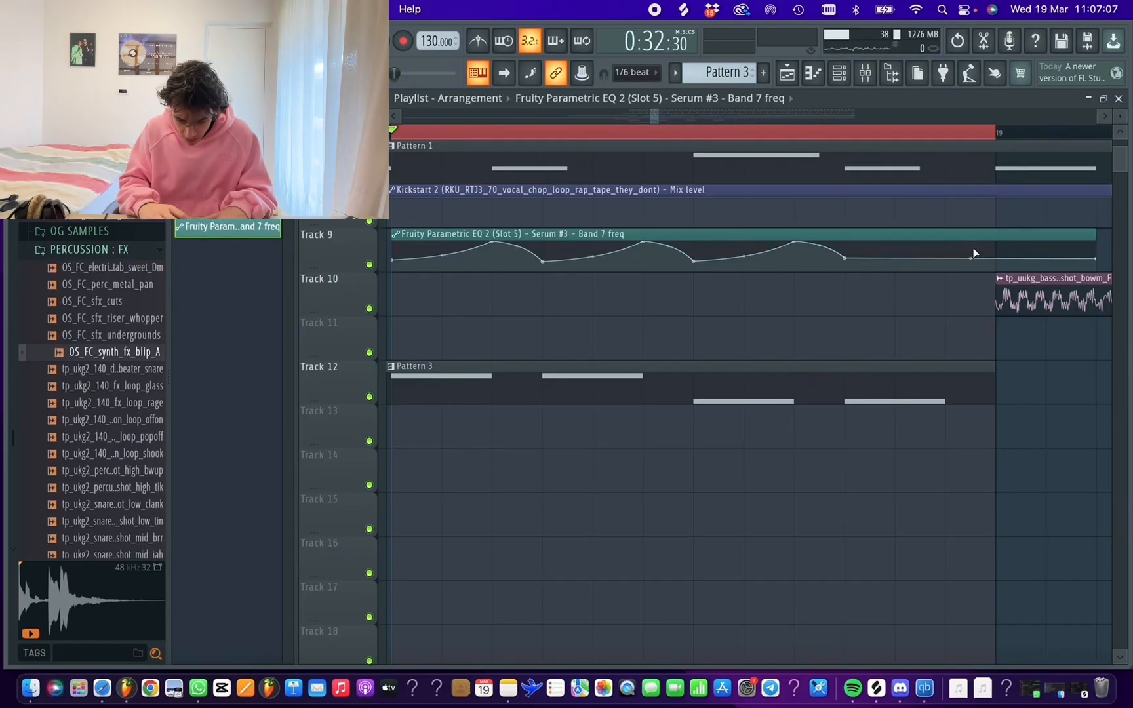
{"action": "left_click_drag", "start_coordinate": [941, 248], "coordinate": [945, 207]}
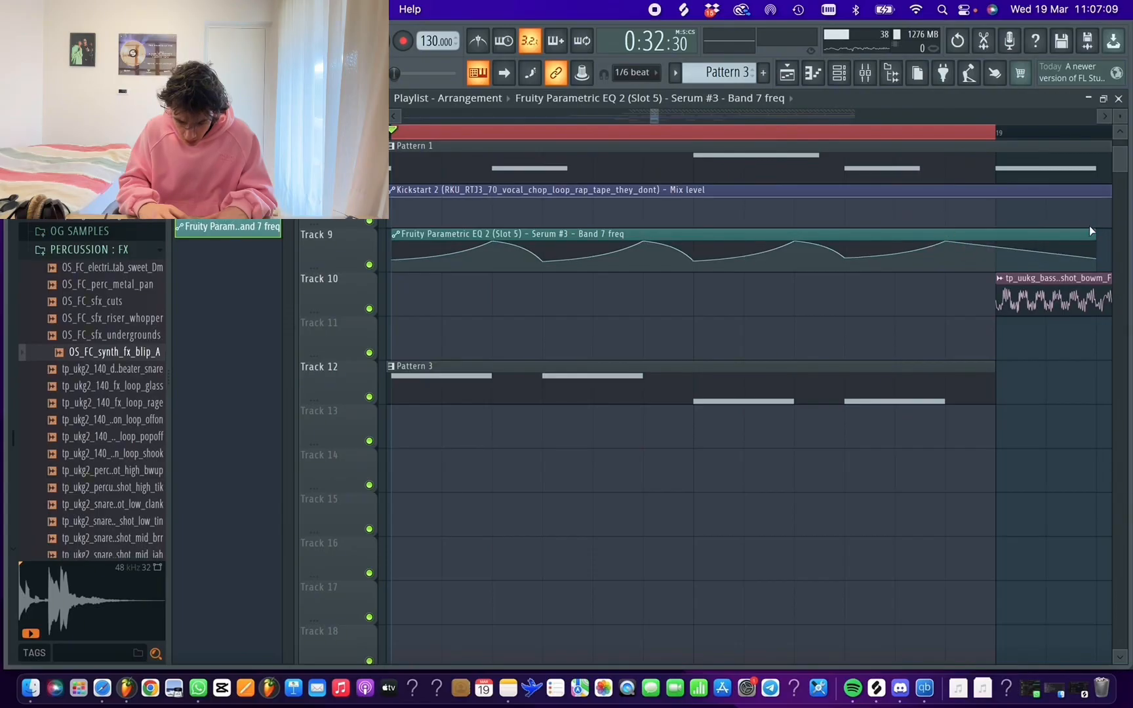
{"action": "left_click_drag", "start_coordinate": [1097, 262], "coordinate": [986, 263]}
{"action": "key", "text": "space"}
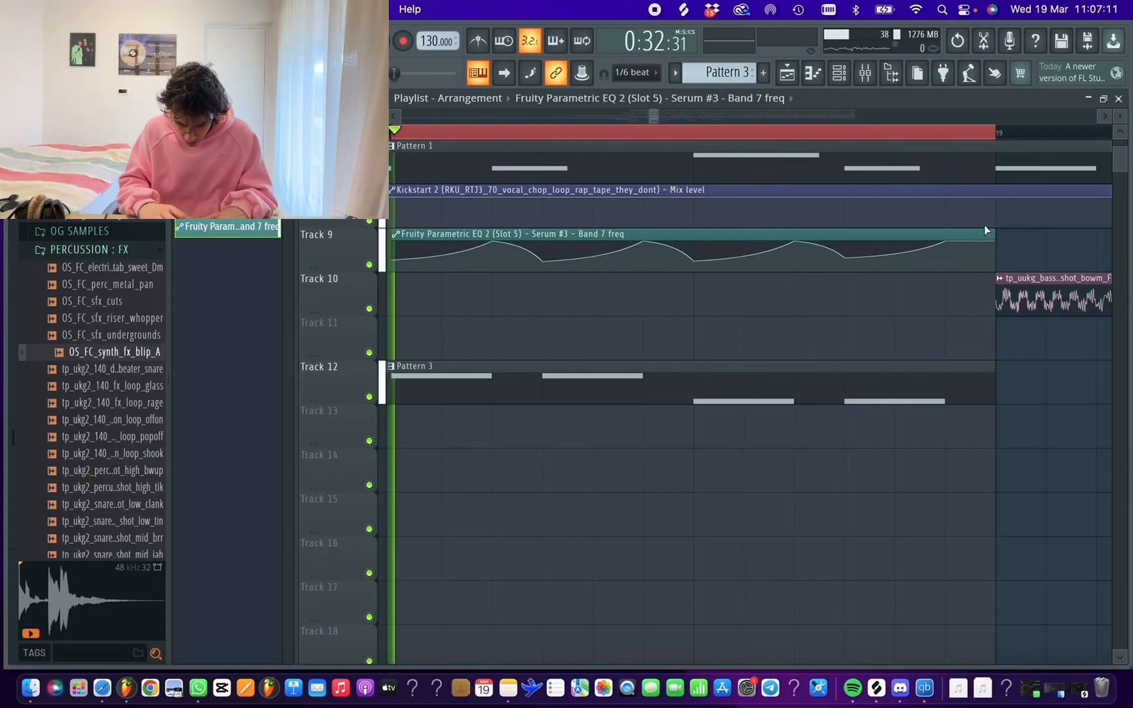
{"action": "key", "text": "space"}
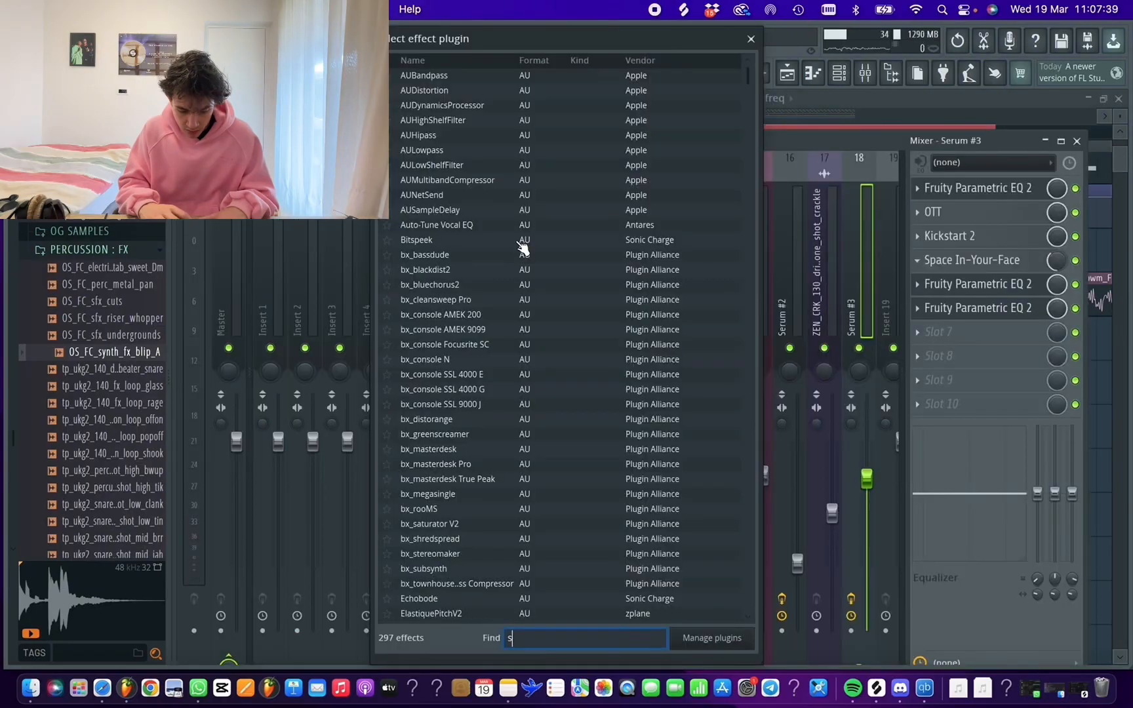
Insert Sausage Fattener after the second EQ on the Serum #3 track, set its Fatness to 30 % and play the phrase
{"action": "type", "text": "saus"}
{"action": "double_click", "coordinate": [444, 78]}
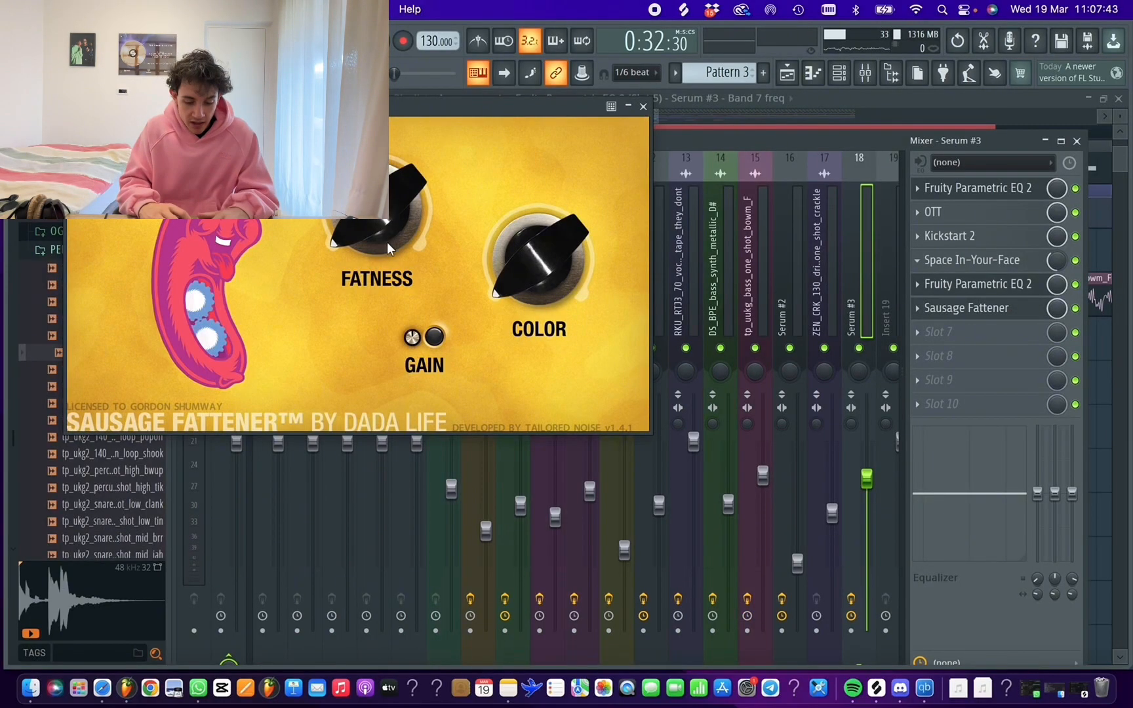
{"action": "mouse_move", "coordinate": [377, 207]}
{"action": "left_mouse_down"}
{"action": "mouse_move", "coordinate": [377, 157]}
{"action": "mouse_move", "coordinate": [377, 214]}
{"action": "mouse_move", "coordinate": [378, 201]}
{"action": "left_mouse_up"}
{"action": "key", "text": "space"}
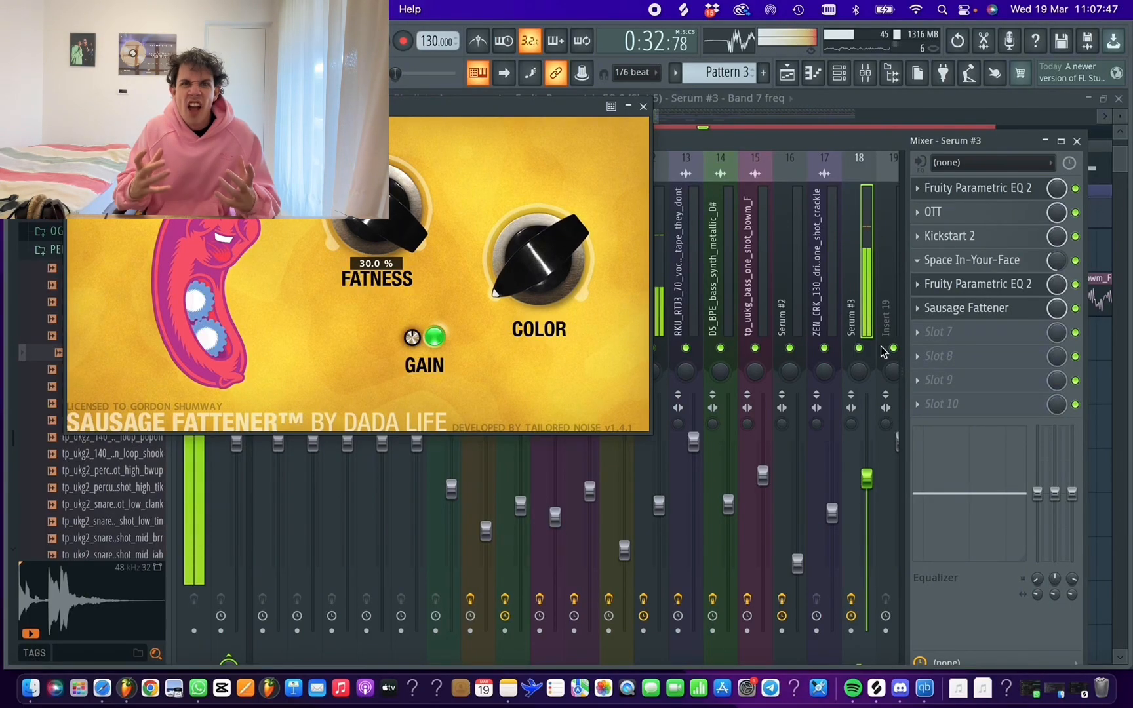
Move the first Fruity Parametric EQ 2 to the end of the Serum #3 effect chain, behind Sausage Fattener, and check the phrase through it
{"action": "key", "text": "space"}
{"action": "left_click", "coordinate": [919, 187]}
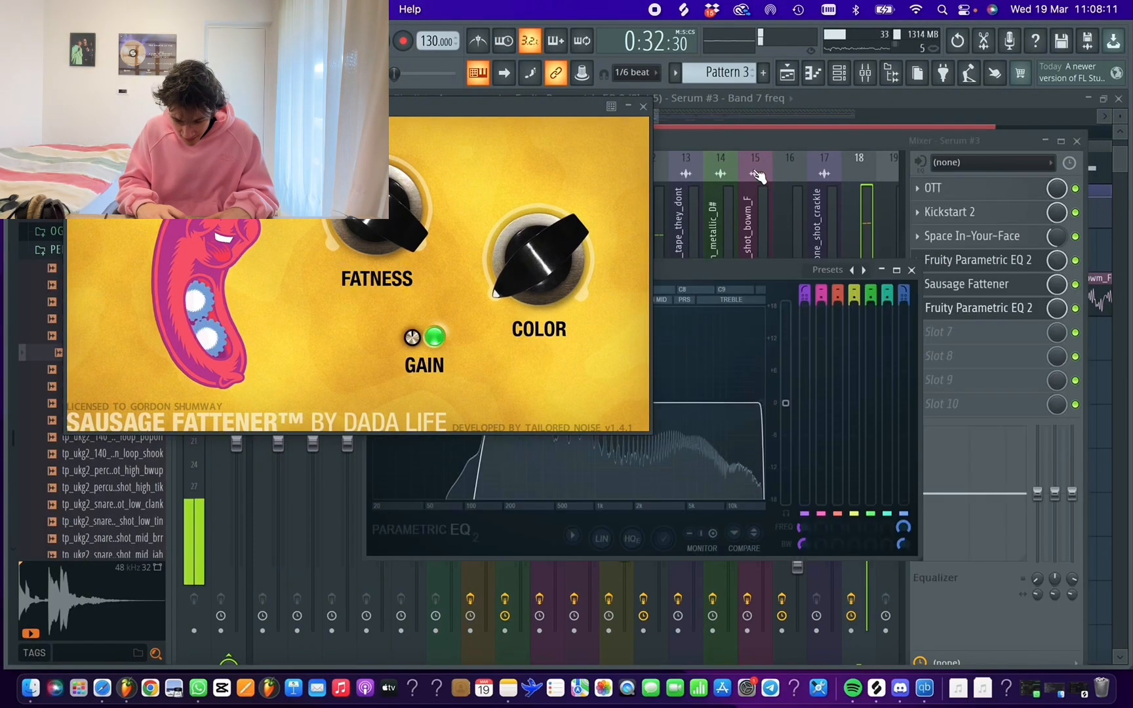
{"action": "key", "text": "space"}
{"action": "left_click", "coordinate": [645, 107]}
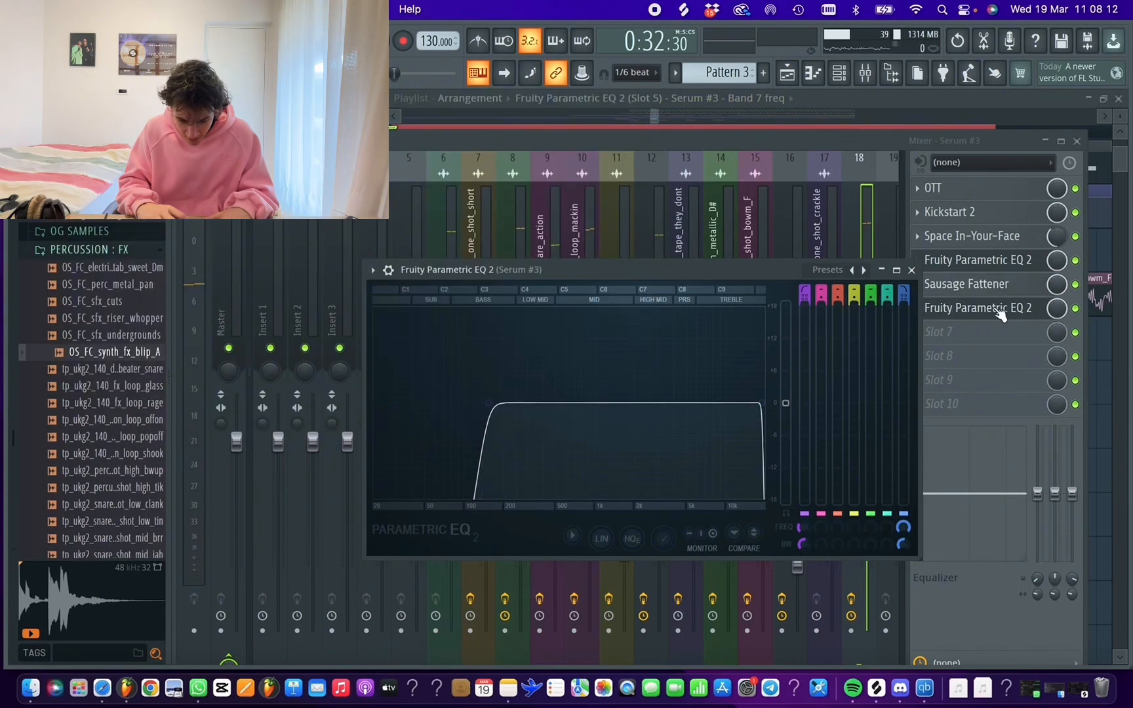
{"action": "left_click", "coordinate": [1000, 314]}
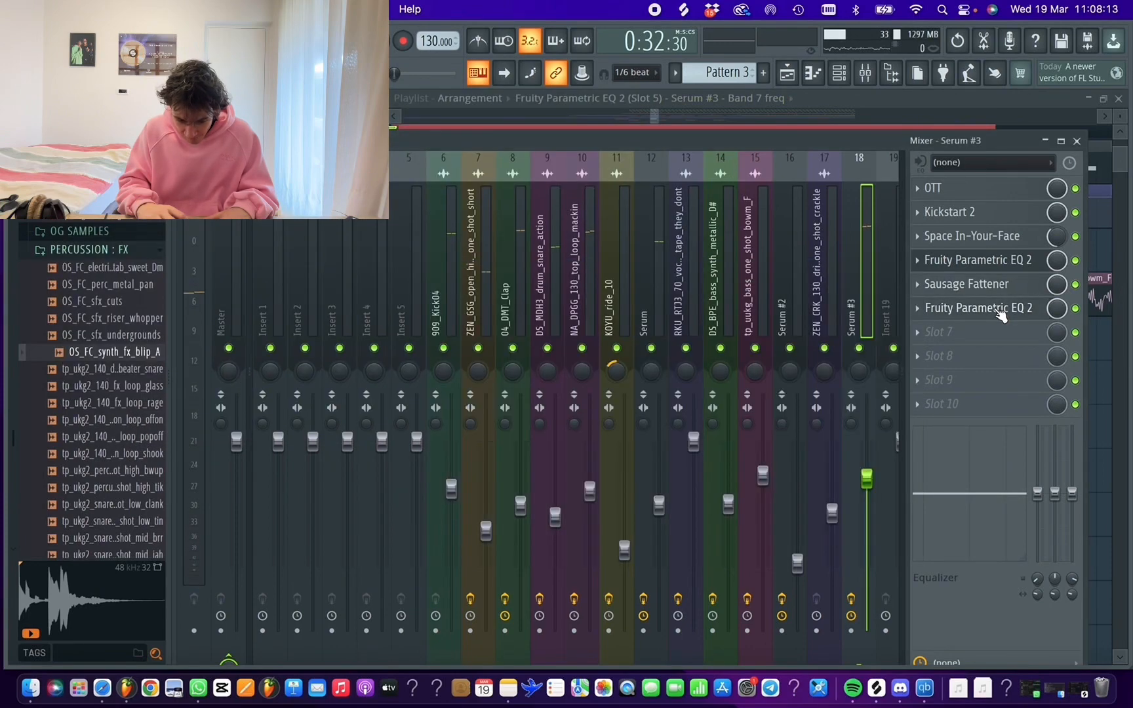
{"action": "left_click", "coordinate": [967, 306]}
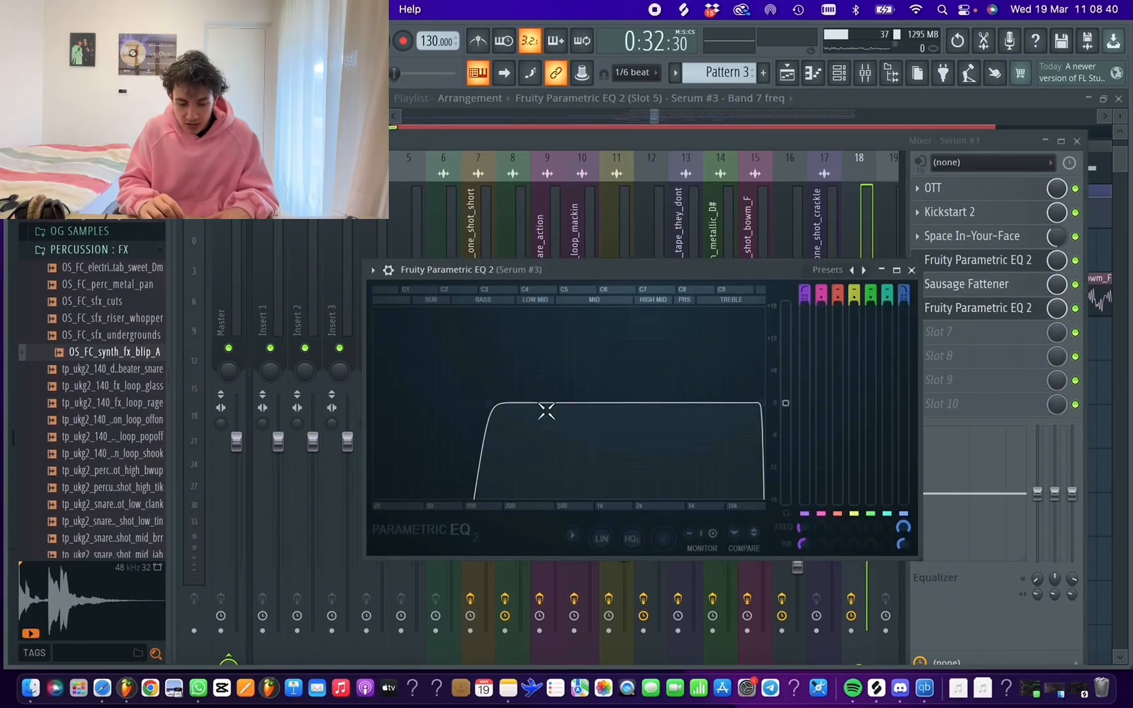
{"action": "key", "text": "space"}
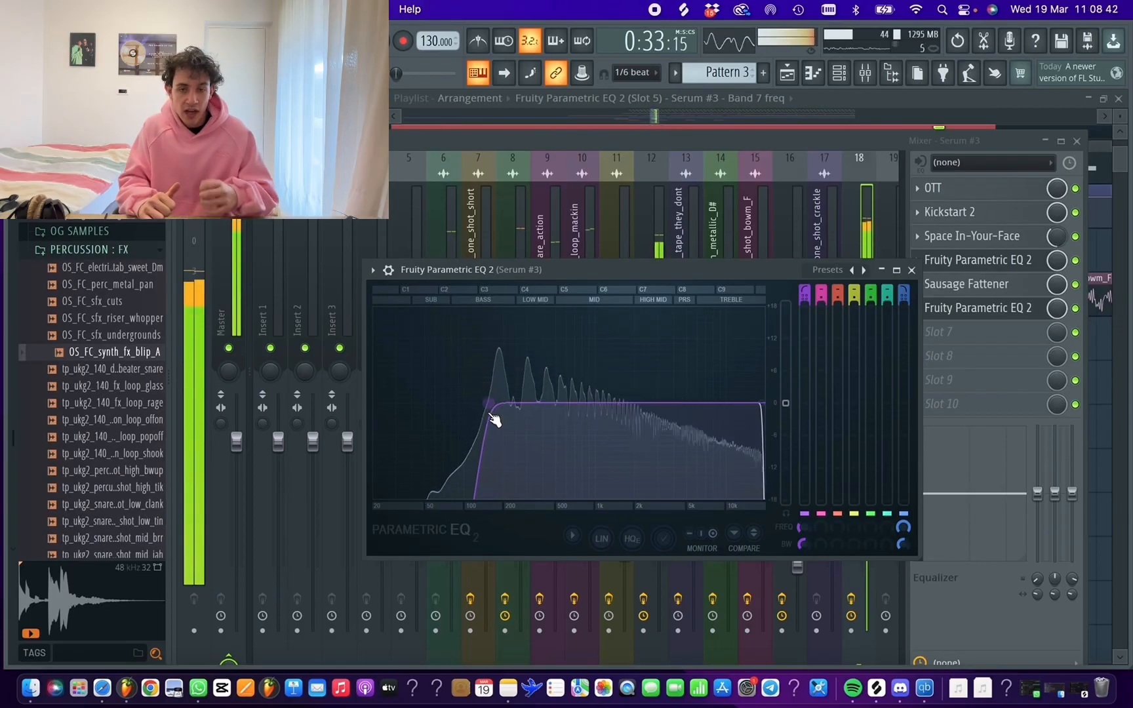
{"action": "key", "text": "space"}
{"action": "left_click", "coordinate": [912, 270]}
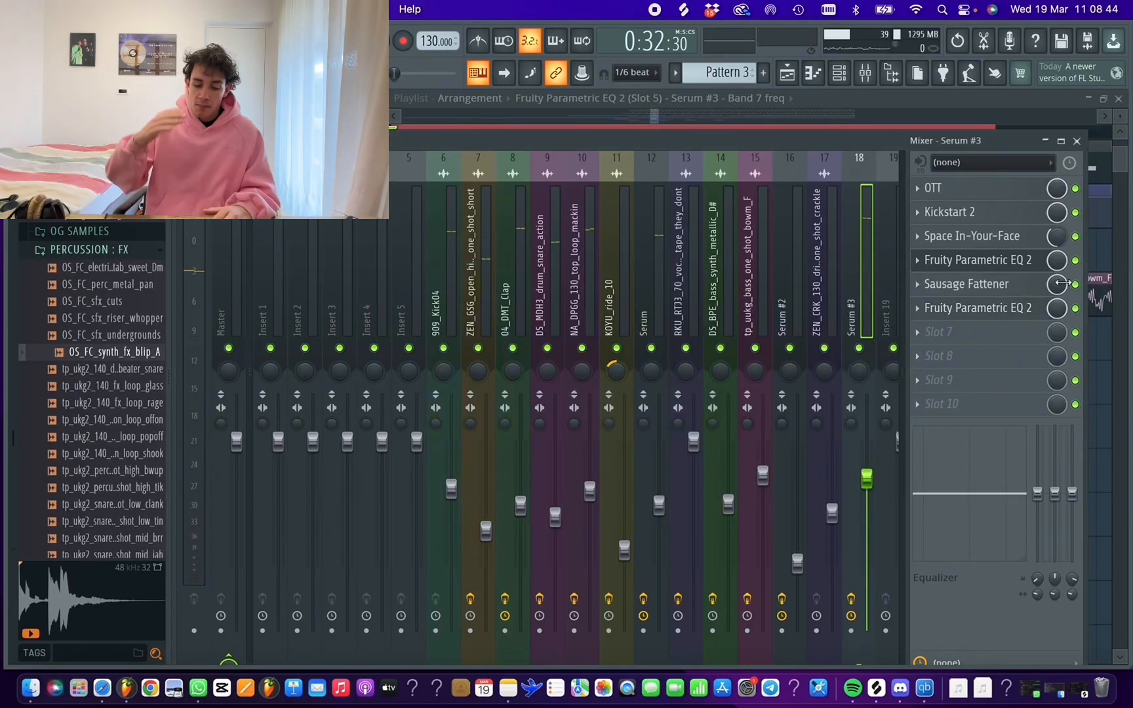
Insert Pro-R between Sausage Fattener and the last EQ, load the Colored Room A preset, set Mix to about 25 % and play the phrase
{"action": "left_click", "coordinate": [991, 287]}
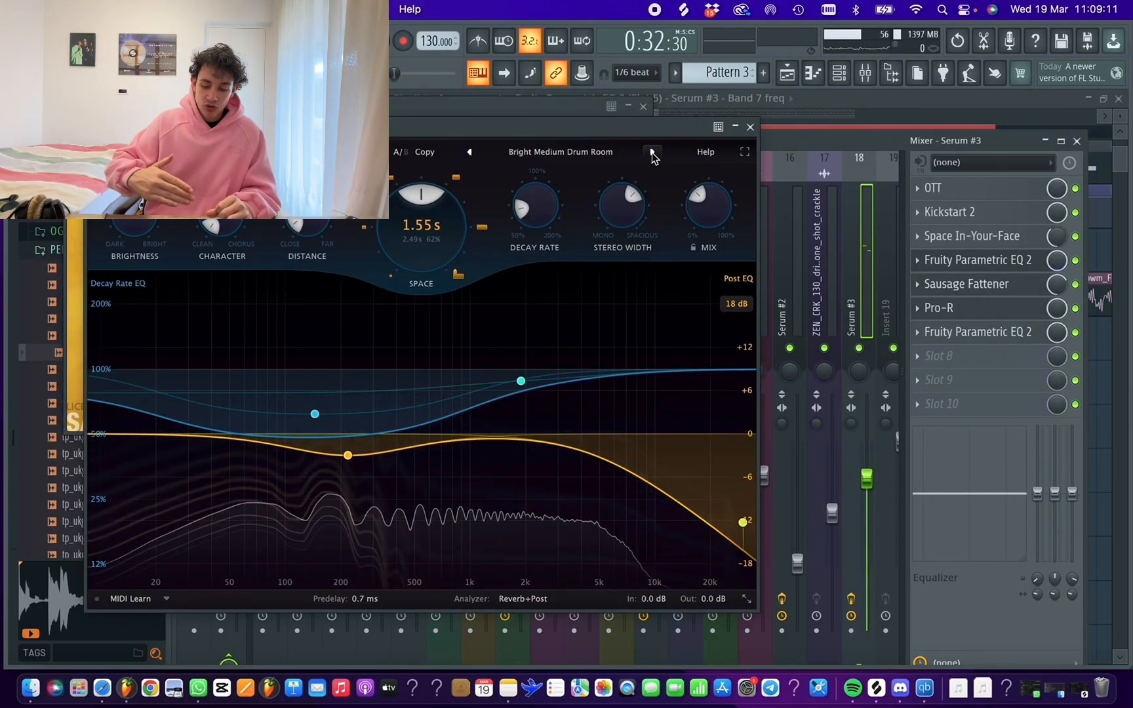
{"action": "left_click", "coordinate": [653, 153]}
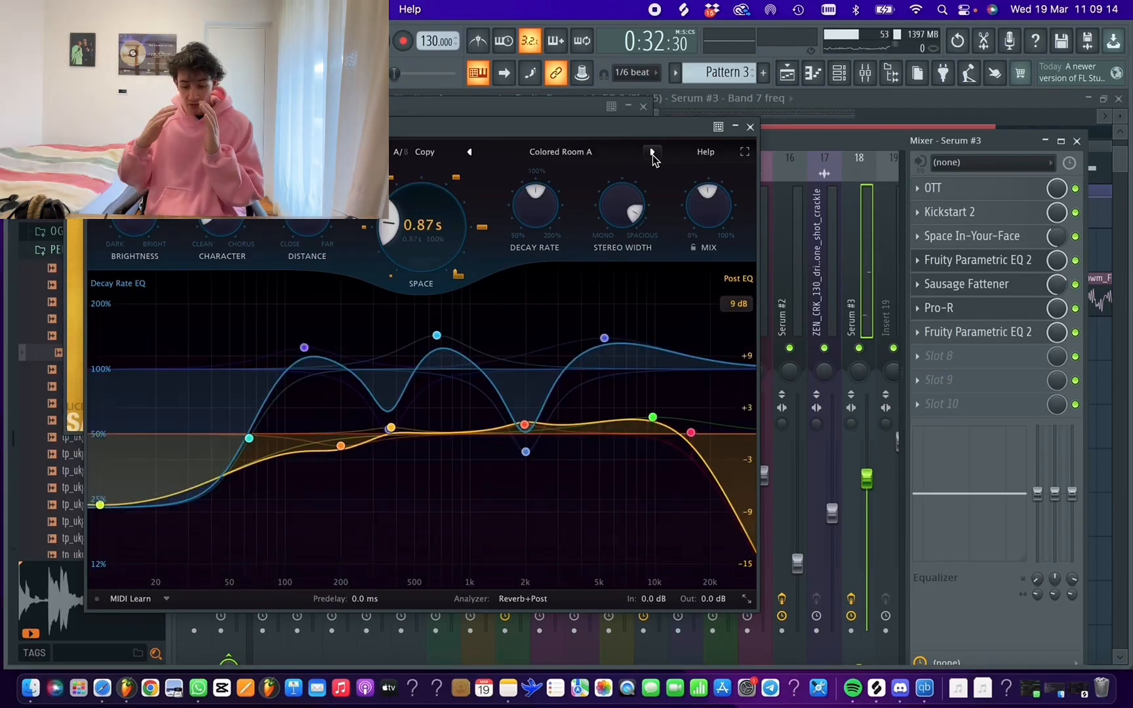
{"action": "key", "text": "space"}
{"action": "key", "text": "space"}
{"action": "left_click_drag", "start_coordinate": [711, 204], "coordinate": [695, 259]}
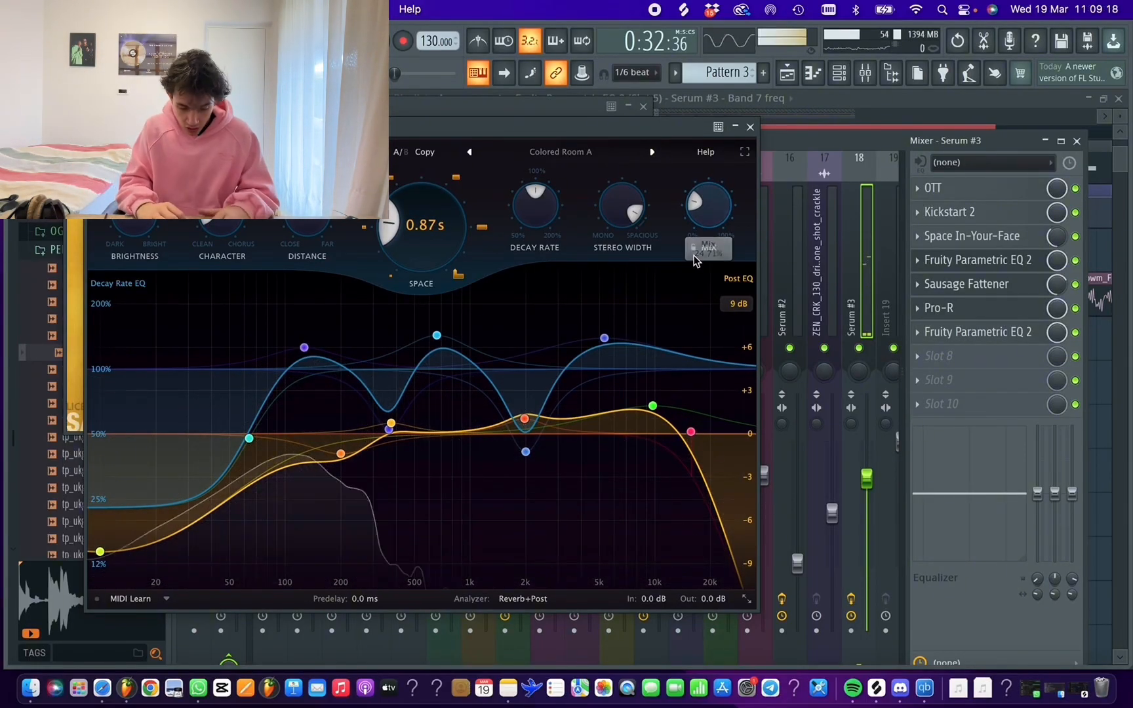
{"action": "key", "text": "space"}
{"action": "key", "text": "space"}
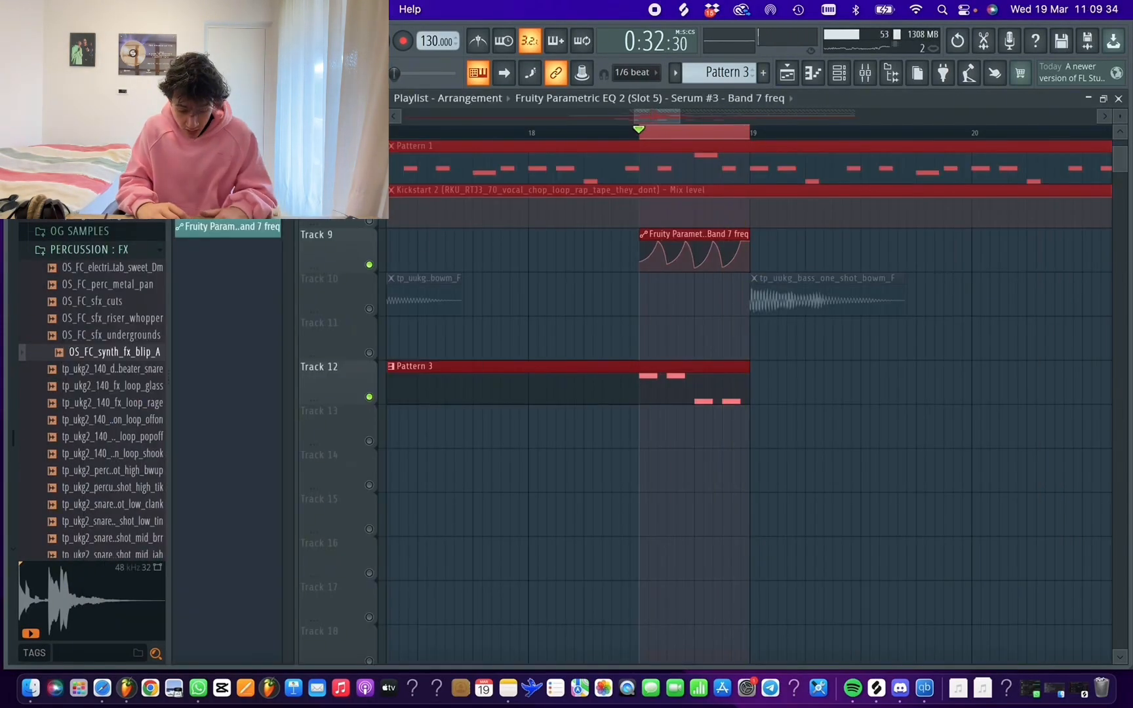
Export the selected Pattern 3 phrase as the wave file "synth tut" and place it on Track 13 under the phrase's first note
{"action": "left_click", "coordinate": [88, 33]}
{"action": "mouse_move", "coordinate": [154, 211]}
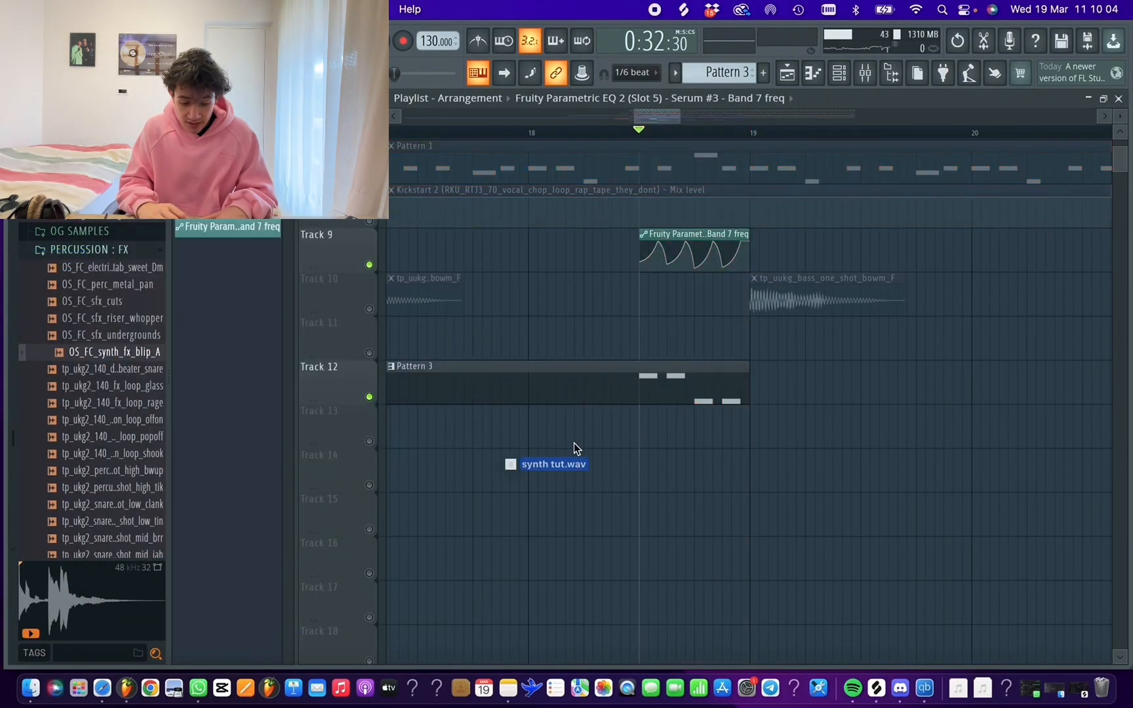
{"action": "left_click_drag", "start_coordinate": [512, 462], "coordinate": [647, 433]}
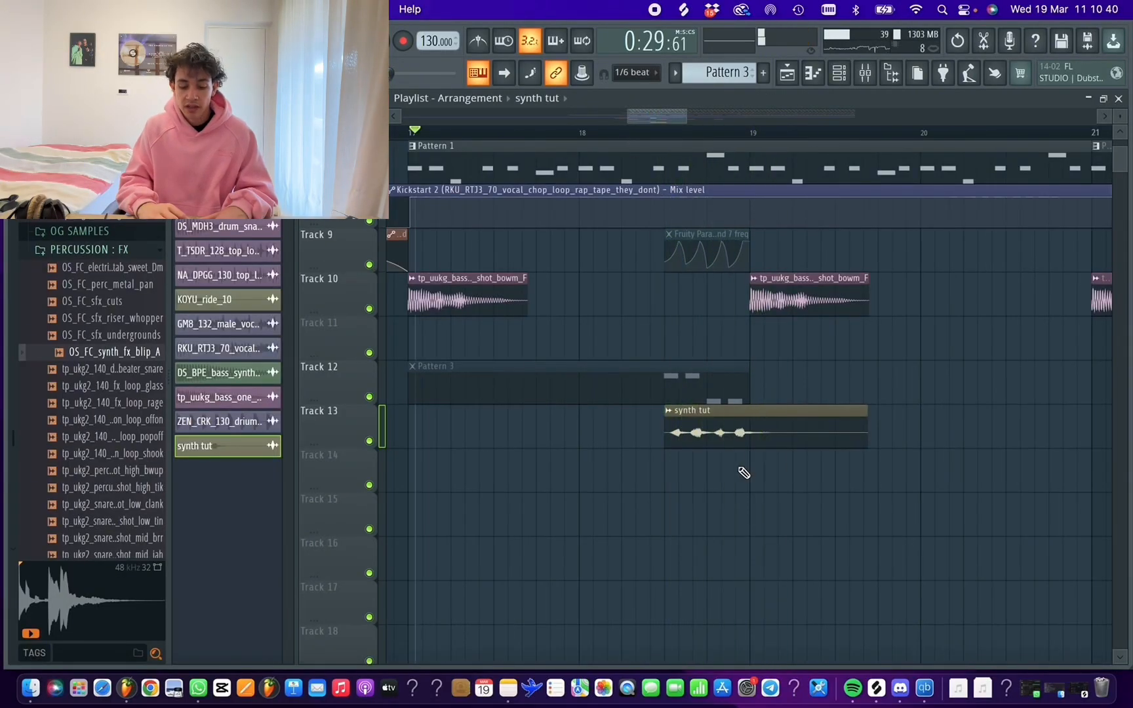
Move the synth tut clip to Track 11 and the muted filter automation clip to Track 13, and play the arrangement
{"action": "left_click_drag", "start_coordinate": [715, 428], "coordinate": [715, 316]}
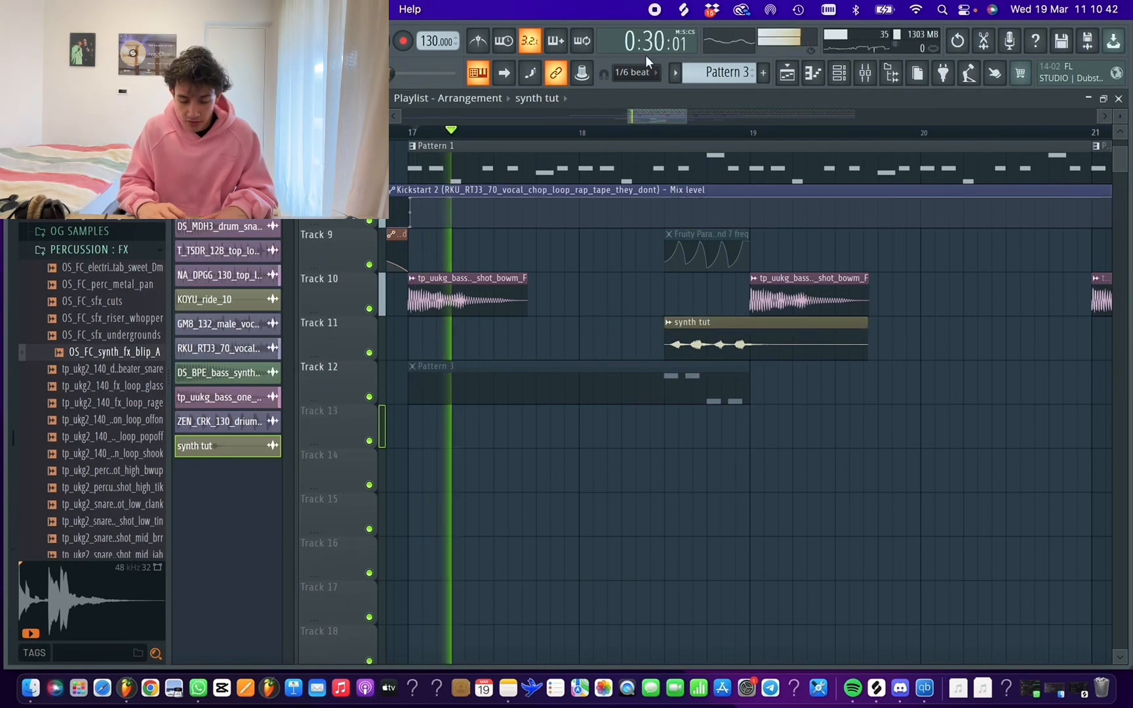
{"action": "left_click_drag", "start_coordinate": [696, 234], "coordinate": [696, 428]}
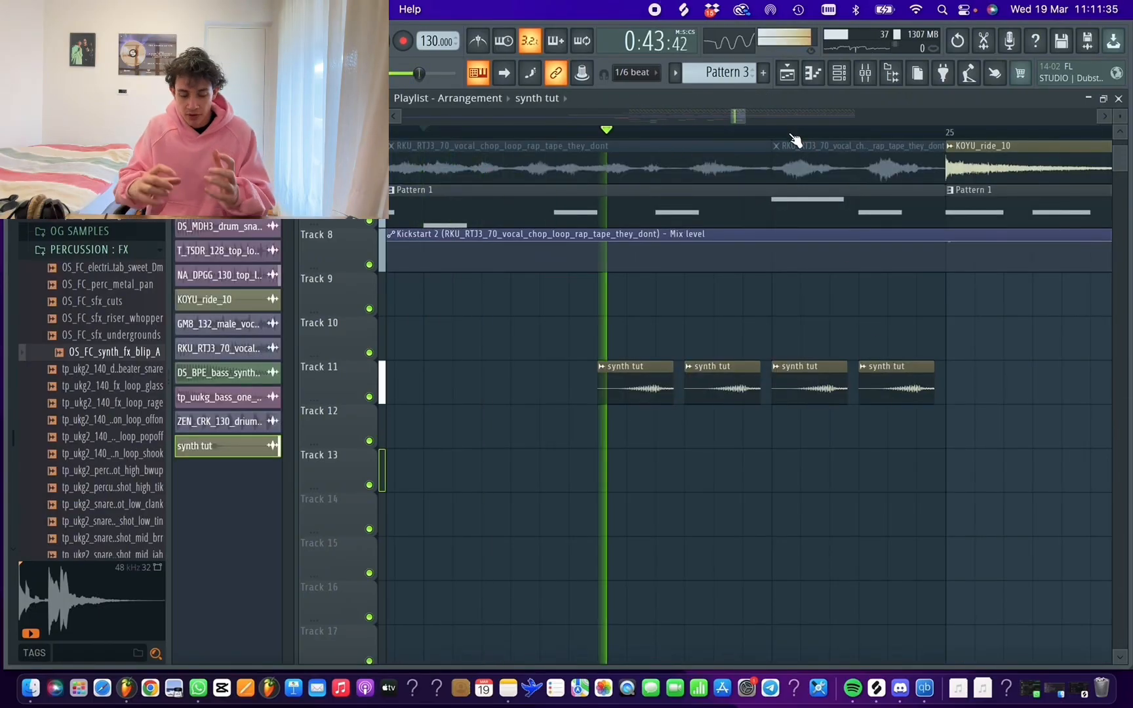
{"action": "scroll", "coordinate": [792, 137], "scroll_direction": "down", "scroll_amount": 10}
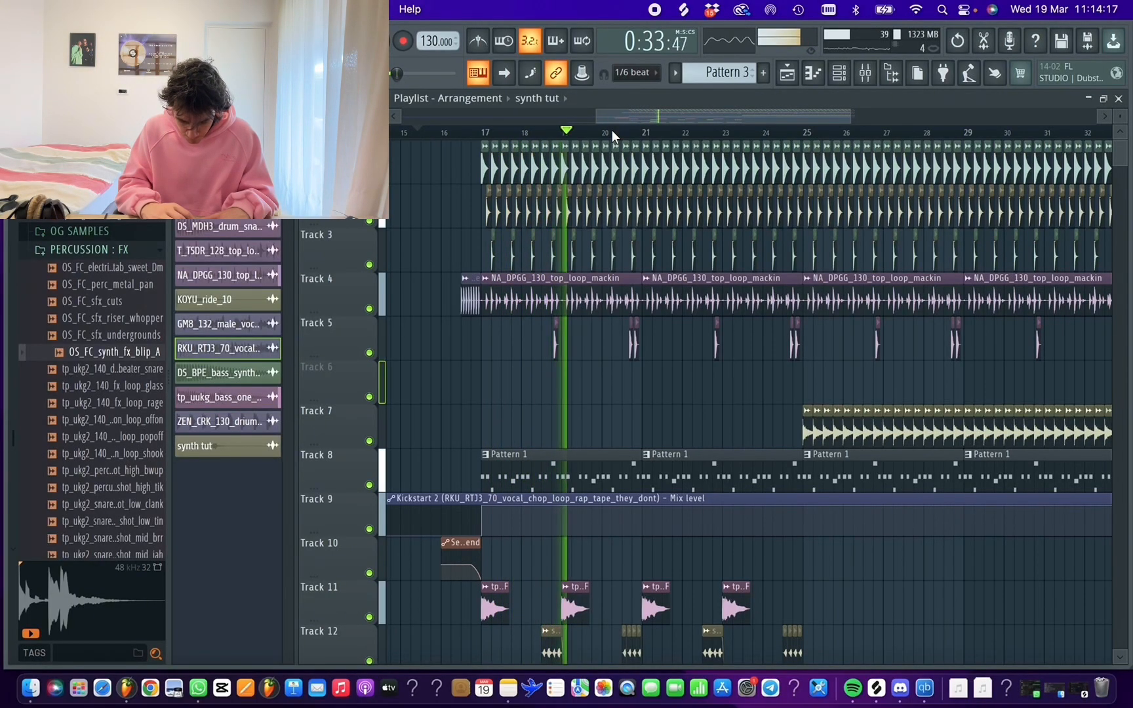
{"action": "scroll", "coordinate": [612, 130], "scroll_direction": "up", "scroll_amount": 1}
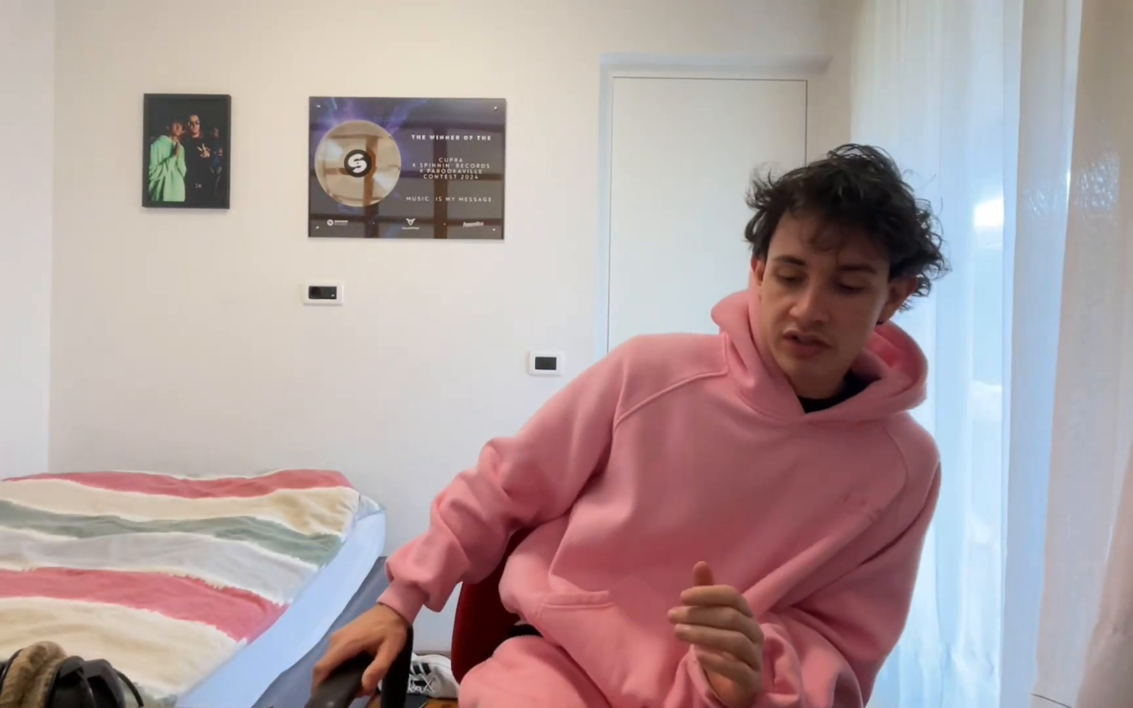